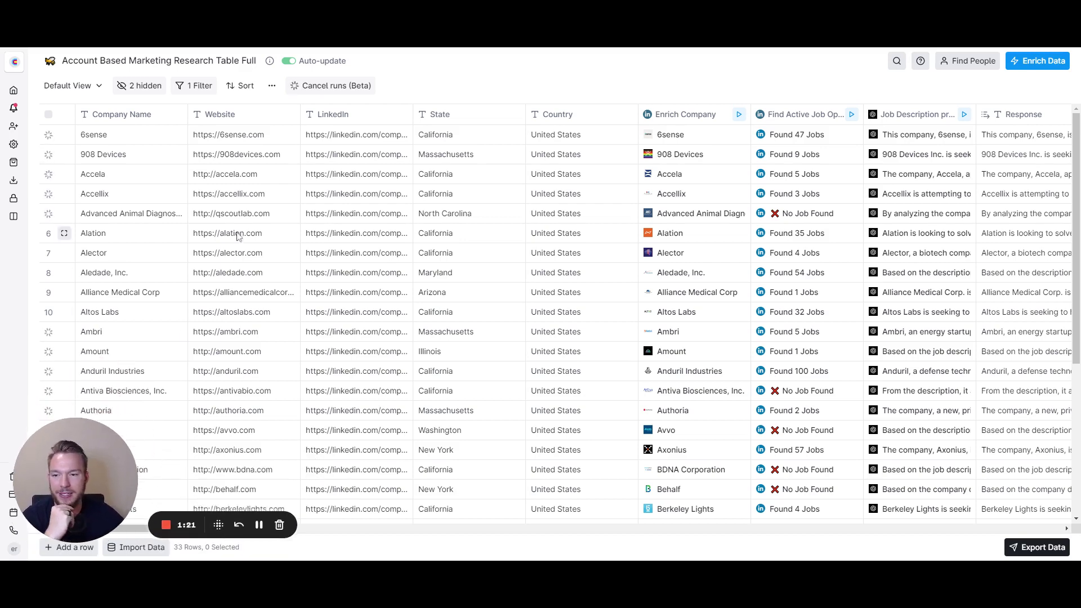
Open the LinkedIn job openings column's settings.
{"action": "scroll", "coordinate": [357, 194], "scroll_direction": "right", "scroll_amount": 5}
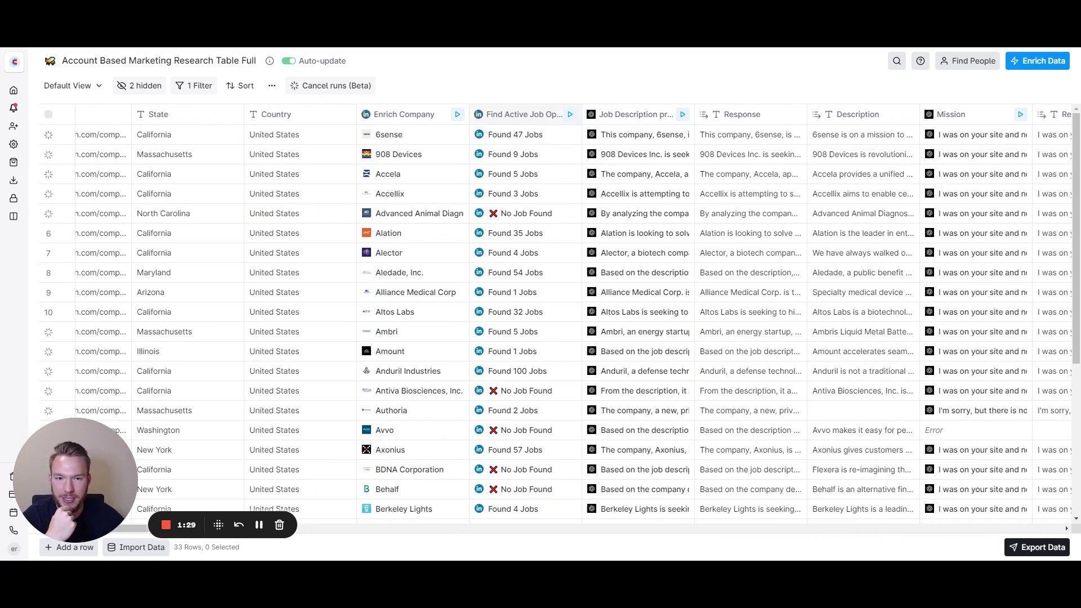
{"action": "scroll", "coordinate": [525, 123], "scroll_direction": "right", "scroll_amount": 4}
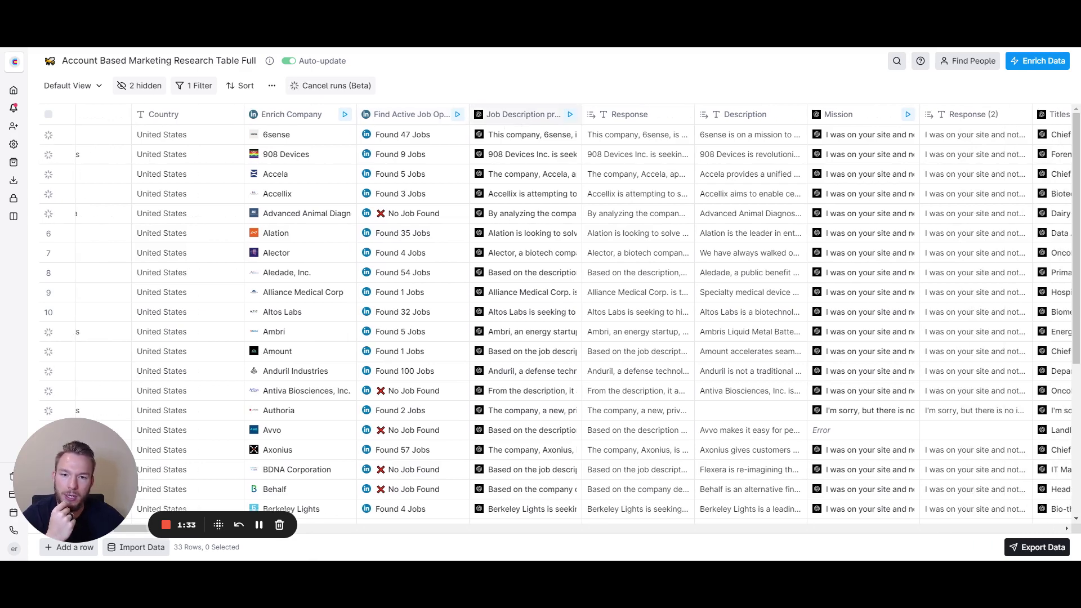
{"action": "left_click", "coordinate": [403, 116]}
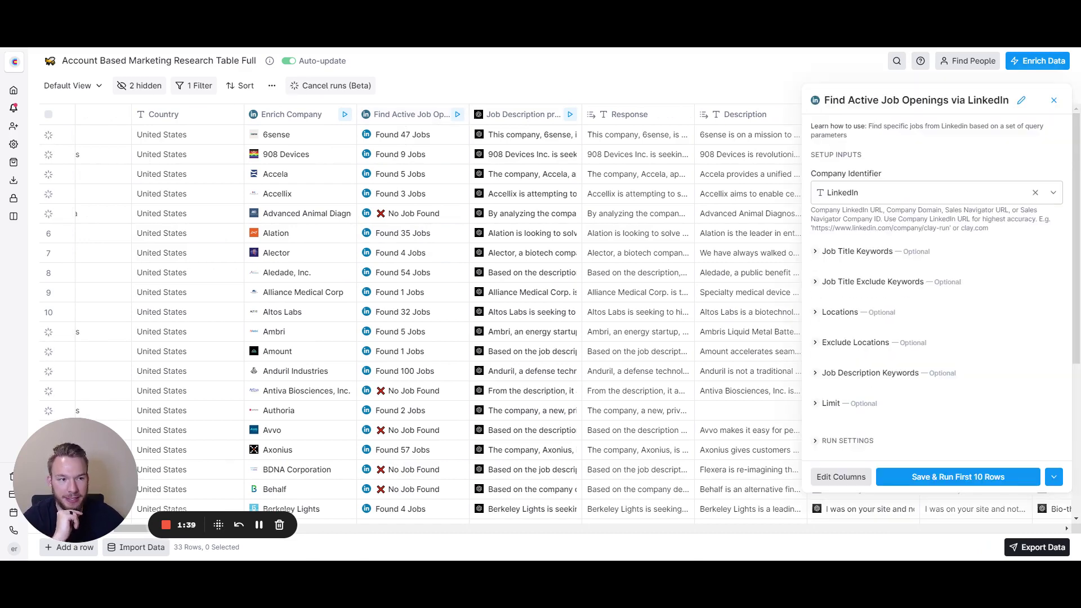
Search the enrichment list for 'google jobs' and 'predi', then close the search panel.
{"action": "left_click", "coordinate": [1039, 61]}
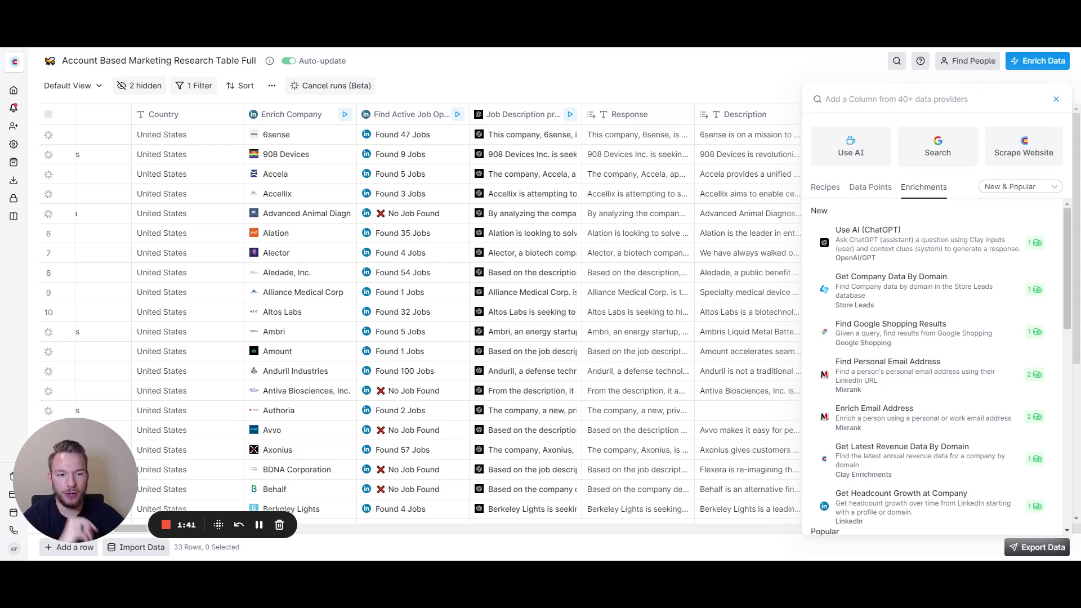
{"action": "type", "text": "google jobs"}
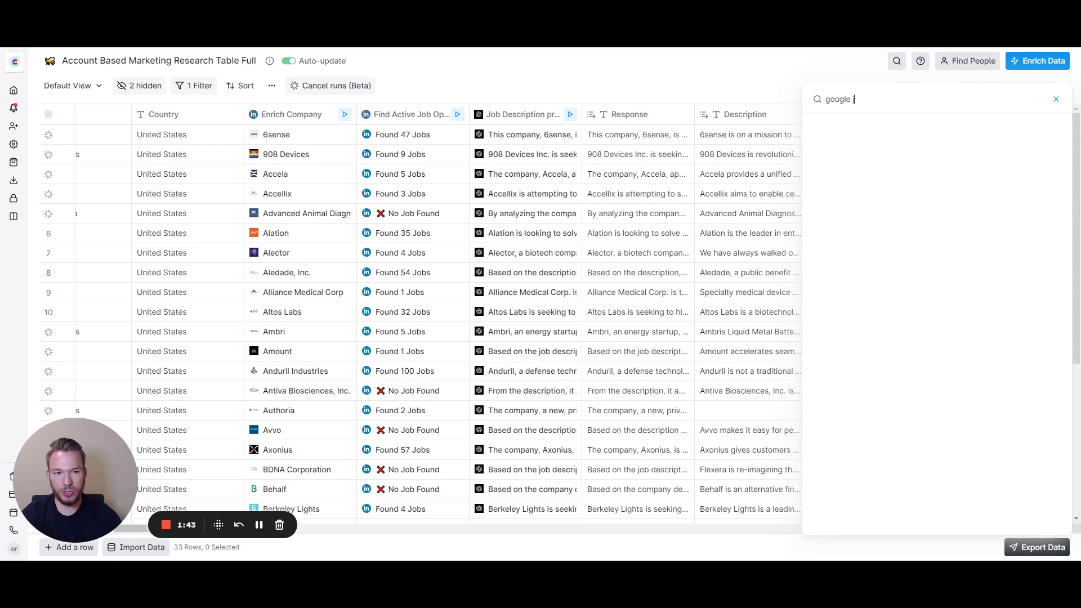
{"action": "key", "text": "BackSpace"}
{"action": "key", "text": "BackSpace"}
{"action": "key", "text": "BackSpace"}
{"action": "key", "text": "BackSpace"}
{"action": "key", "text": "BackSpace"}
{"action": "key", "text": "BackSpace"}
{"action": "key", "text": "BackSpace"}
{"action": "key", "text": "BackSpace"}
{"action": "key", "text": "BackSpace"}
{"action": "key", "text": "BackSpace"}
{"action": "key", "text": "BackSpace"}
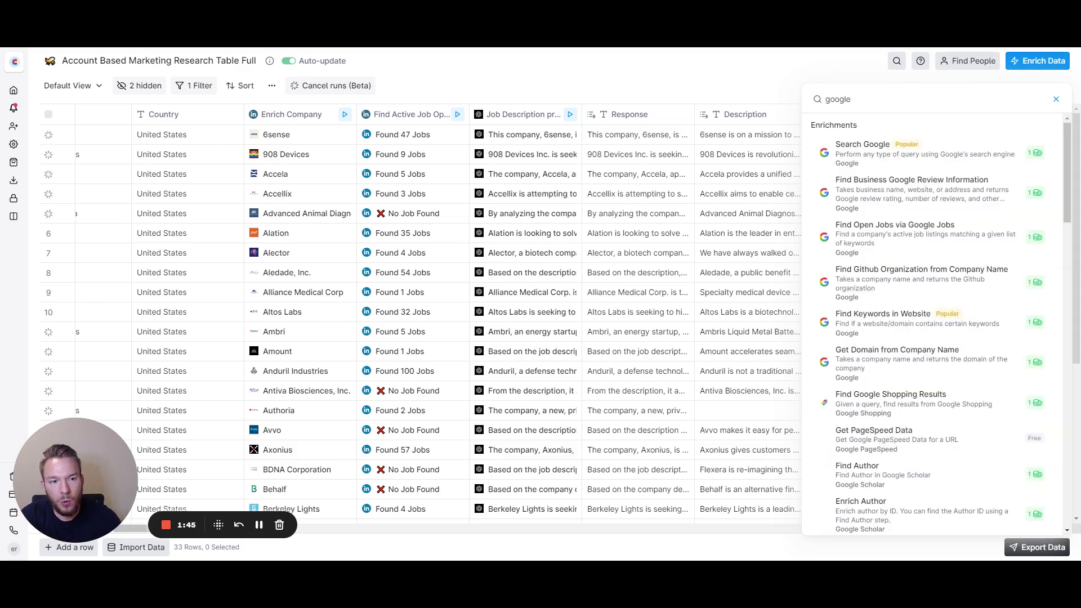
{"action": "type", "text": "predi"}
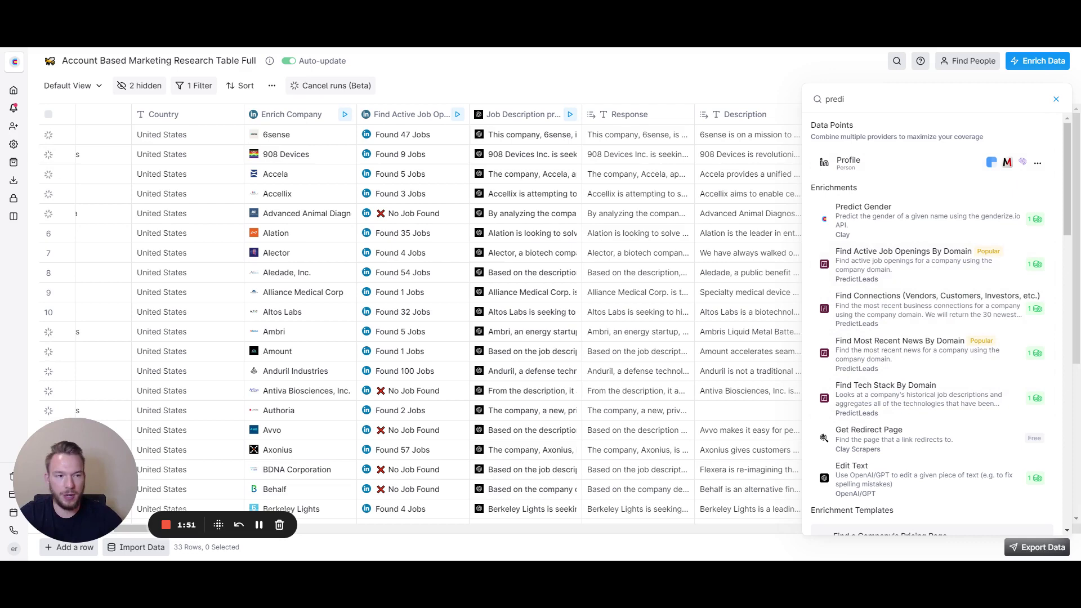
{"action": "left_click", "coordinate": [1056, 99]}
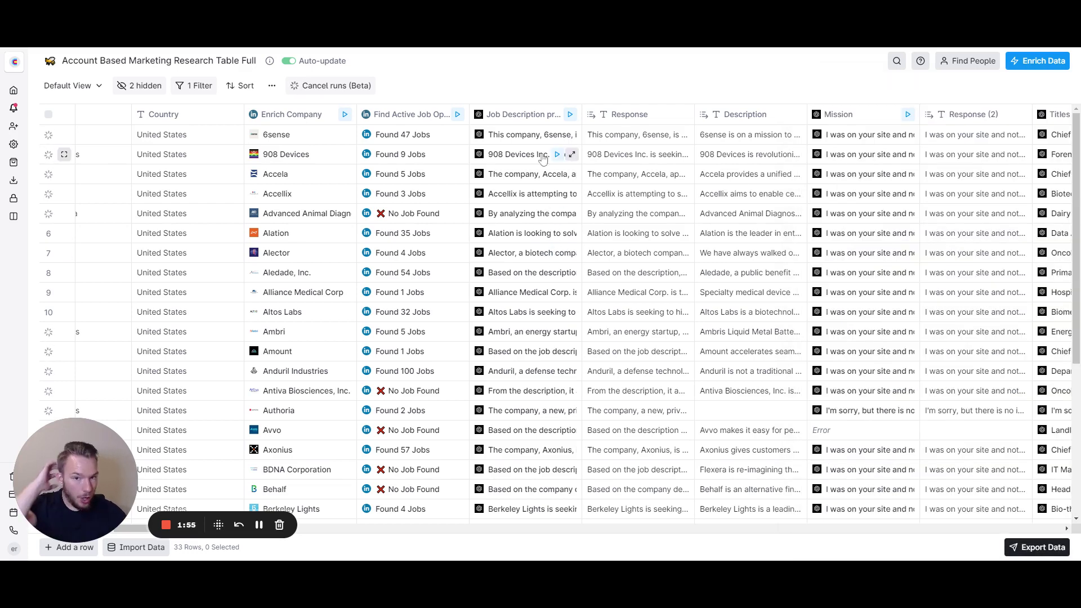
Open the Job Description problems settings and expand 6sense's job openings to the first listing's fields.
{"action": "left_click", "coordinate": [529, 115]}
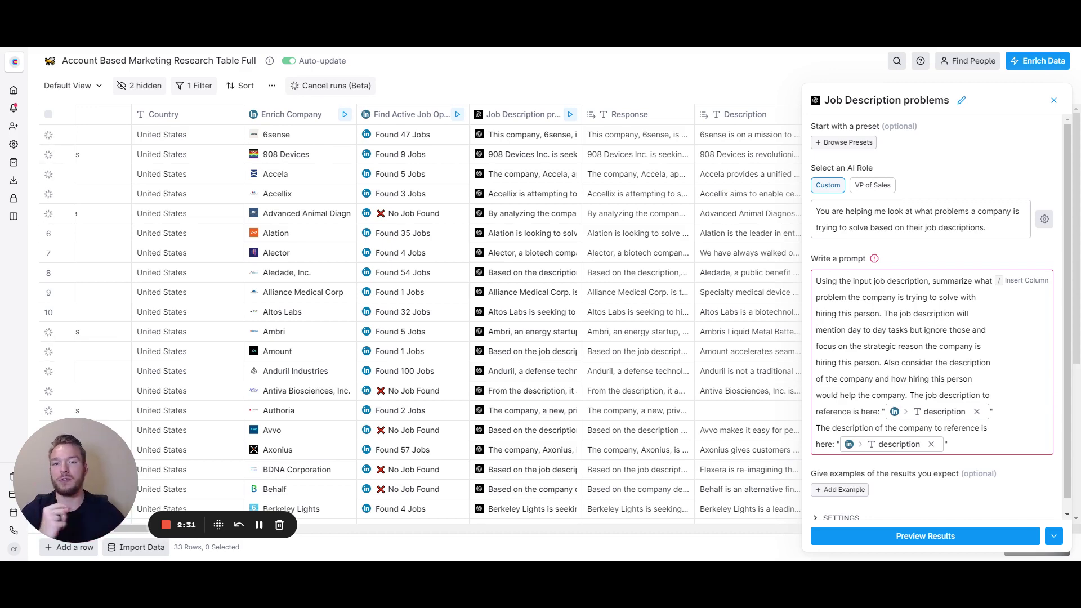
{"action": "double_click", "coordinate": [633, 141]}
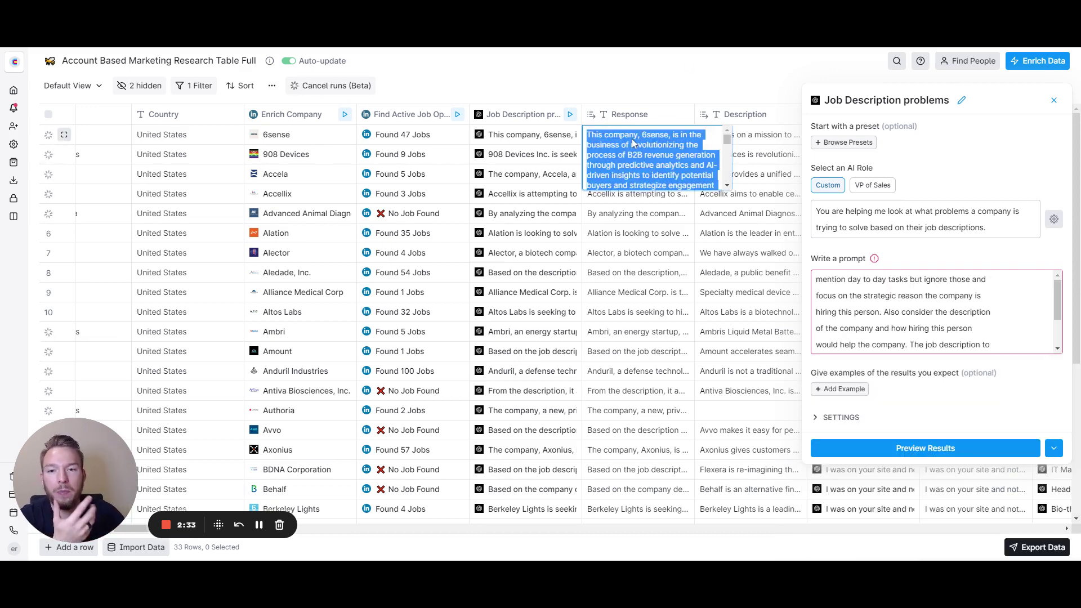
{"action": "left_click", "coordinate": [409, 141]}
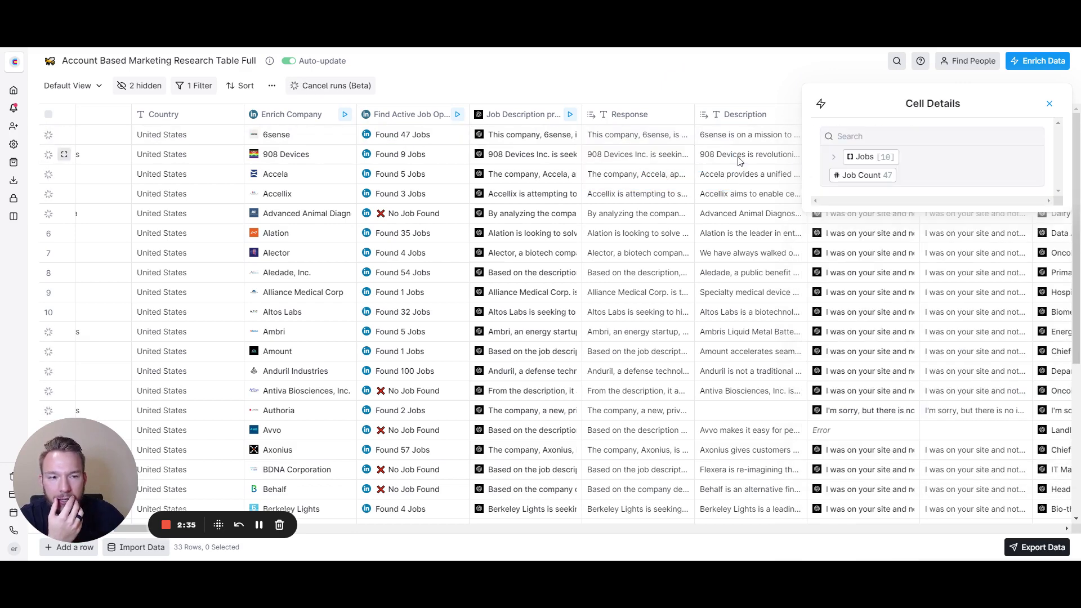
{"action": "left_click", "coordinate": [851, 159]}
{"action": "left_click", "coordinate": [865, 175]}
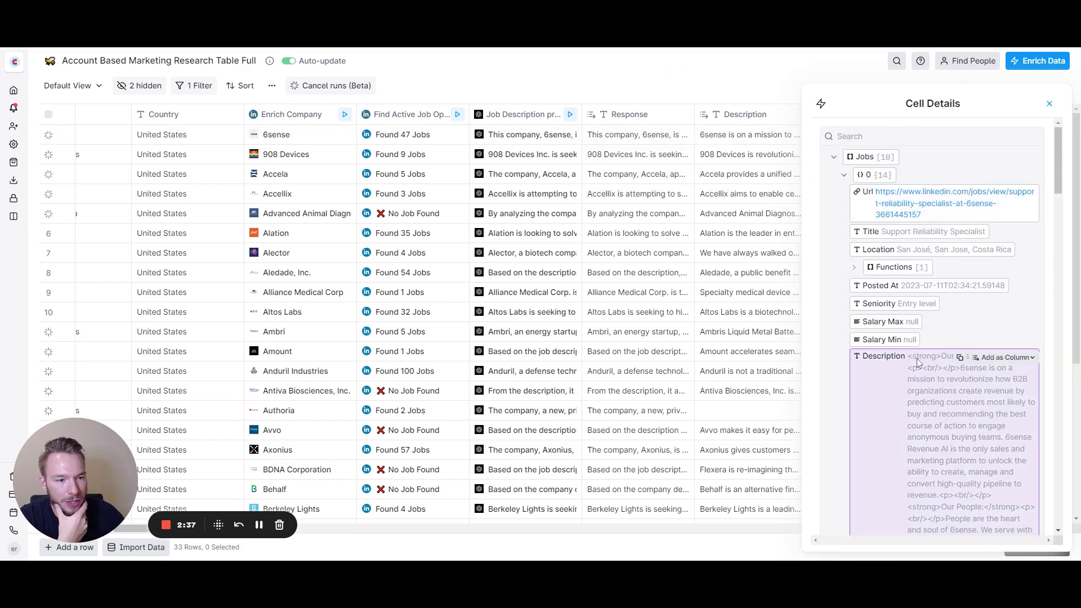
Read 6sense's full AI hiring-problem Response text, then close it.
{"action": "double_click", "coordinate": [634, 141]}
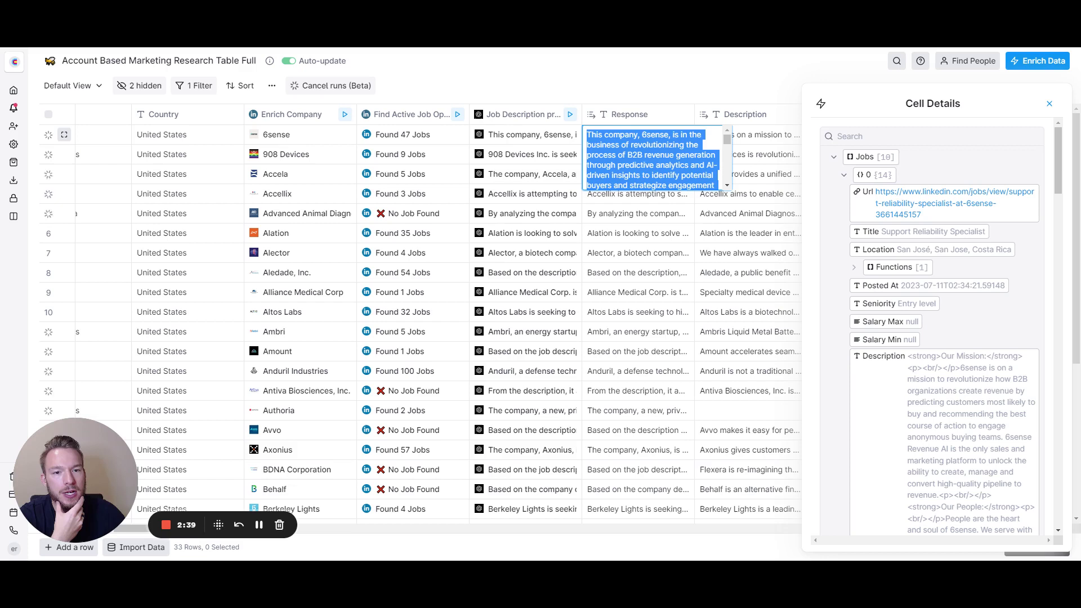
{"action": "scroll", "coordinate": [653, 158], "scroll_direction": "down", "scroll_amount": 2}
{"action": "scroll", "coordinate": [653, 158], "scroll_direction": "up", "scroll_amount": 2}
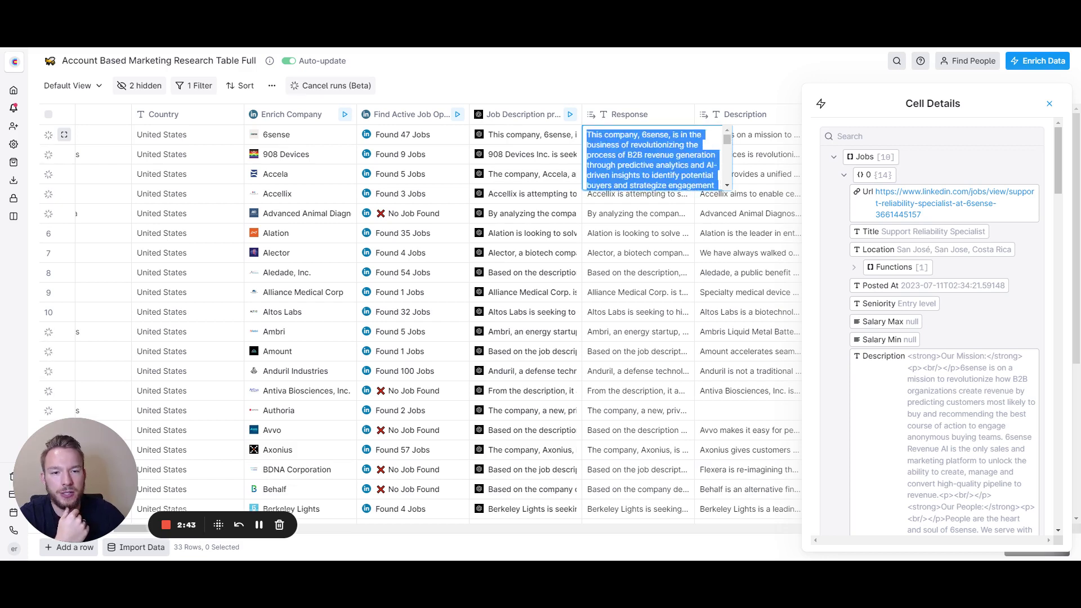
{"action": "scroll", "coordinate": [653, 158], "scroll_direction": "down", "scroll_amount": 2}
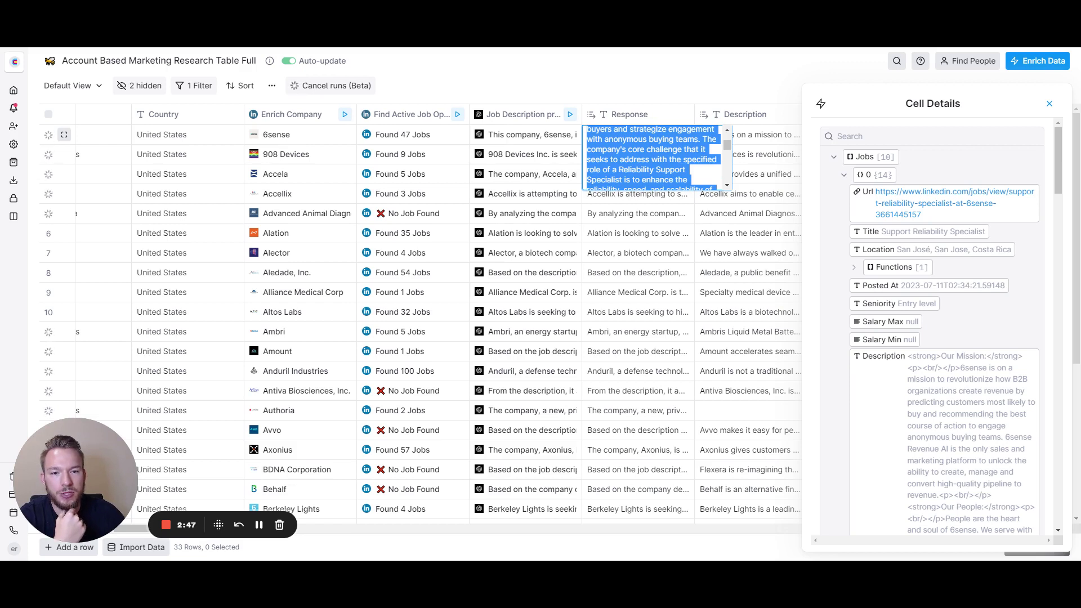
{"action": "scroll", "coordinate": [653, 158], "scroll_direction": "down", "scroll_amount": 2}
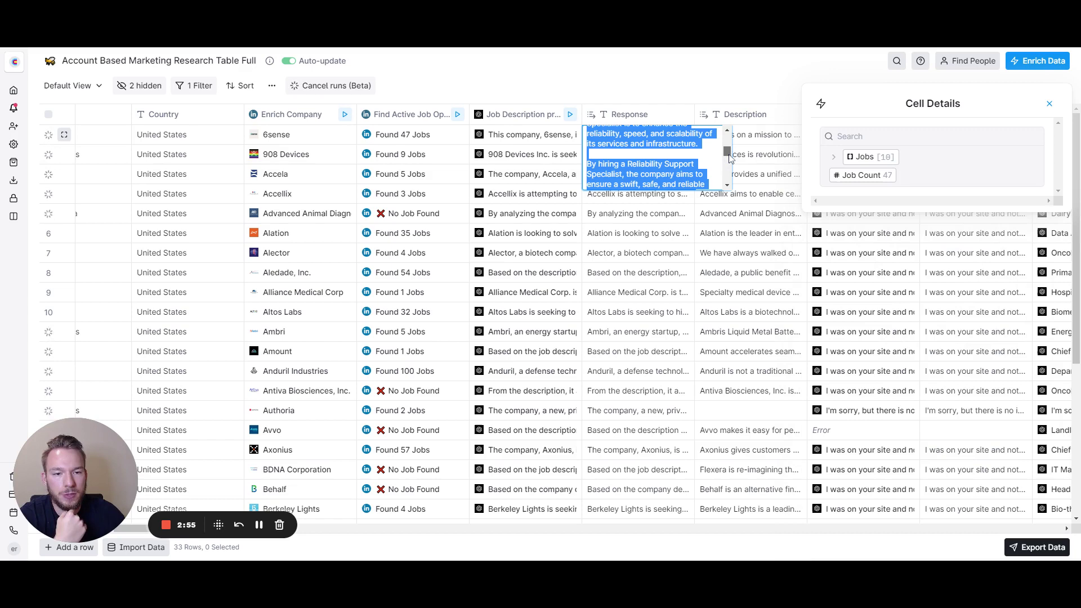
{"action": "left_click_drag", "start_coordinate": [729, 158], "coordinate": [730, 163]}
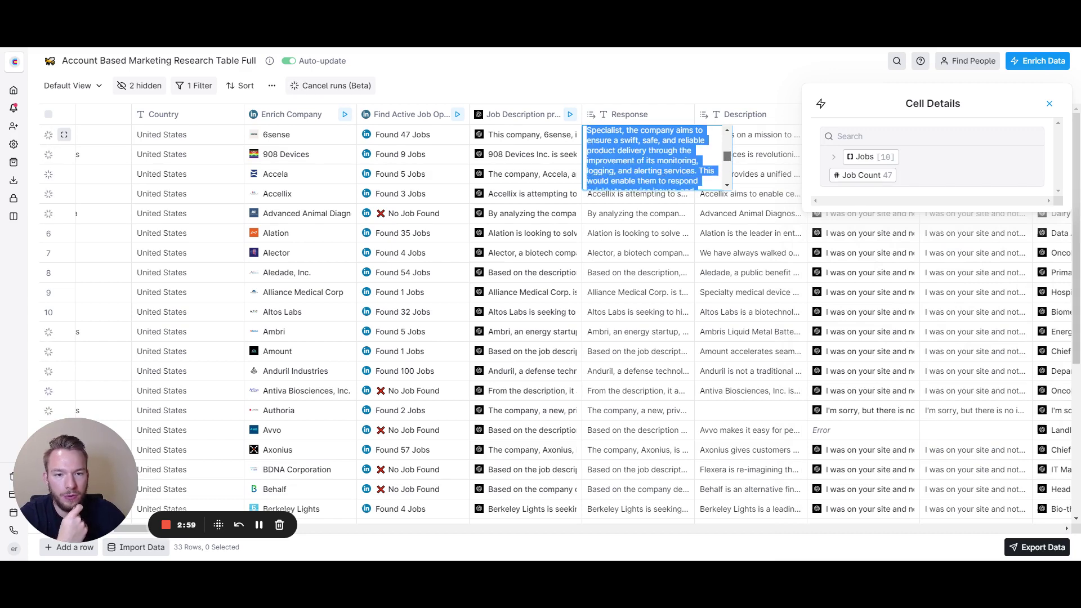
{"action": "scroll", "coordinate": [653, 158], "scroll_direction": "down", "scroll_amount": 3}
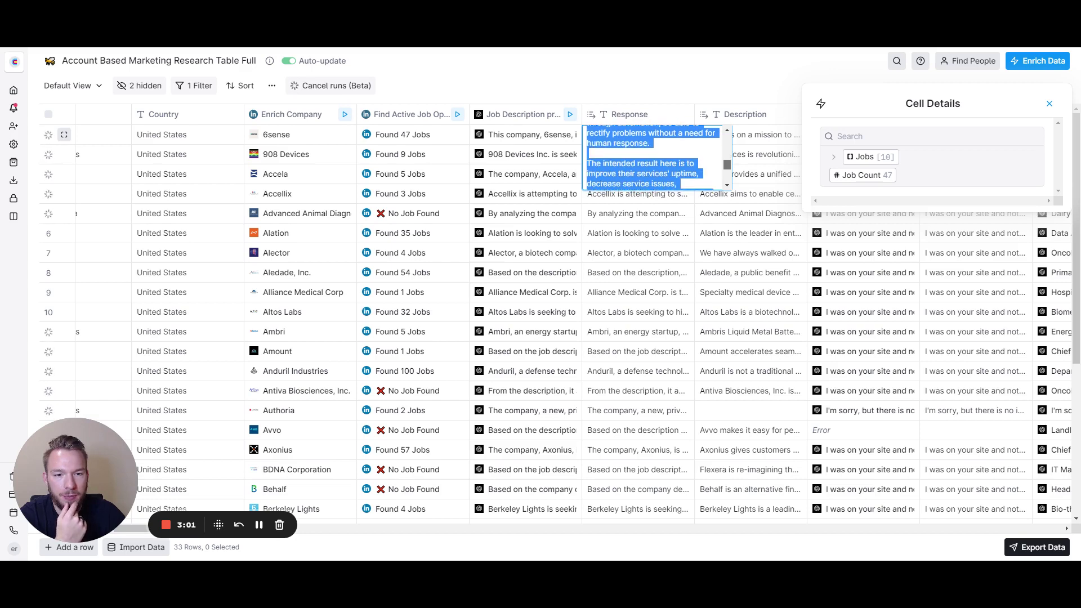
{"action": "scroll", "coordinate": [653, 158], "scroll_direction": "down", "scroll_amount": 3}
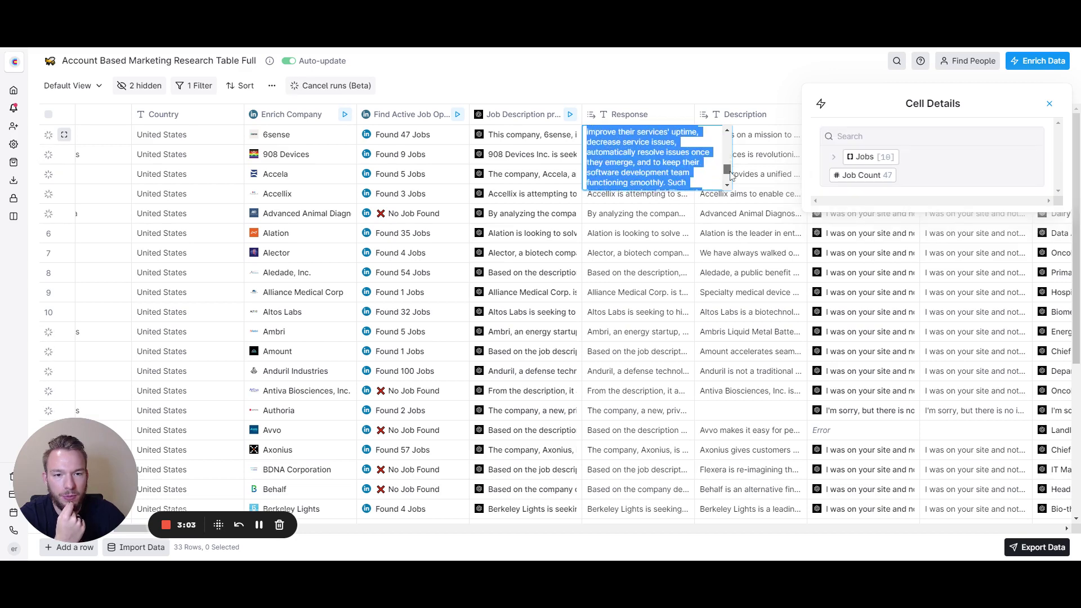
{"action": "scroll", "coordinate": [727, 174], "scroll_direction": "down", "scroll_amount": 3}
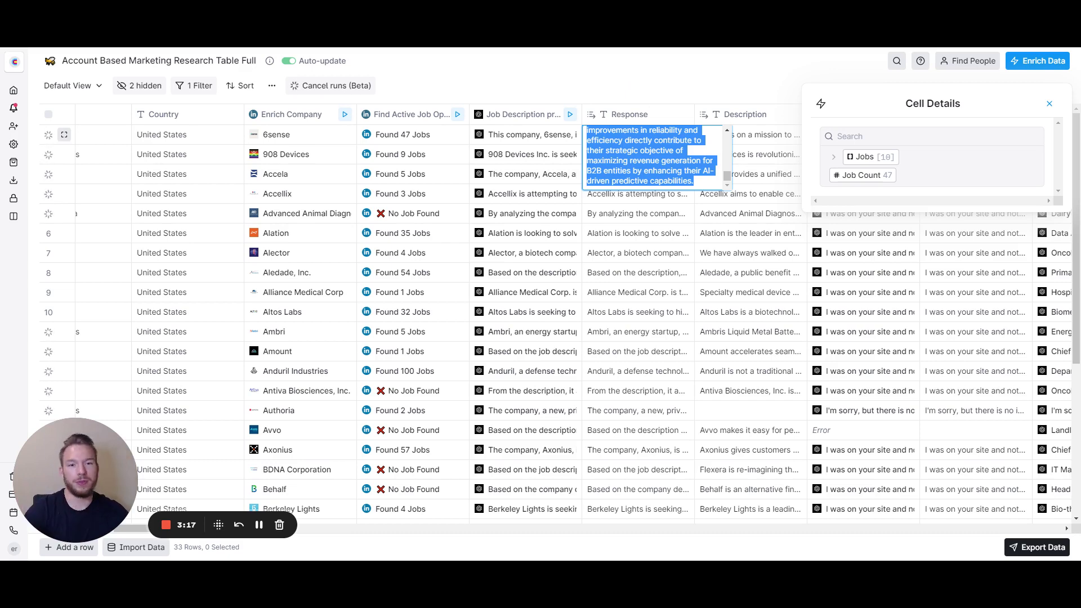
{"action": "key", "text": "Escape"}
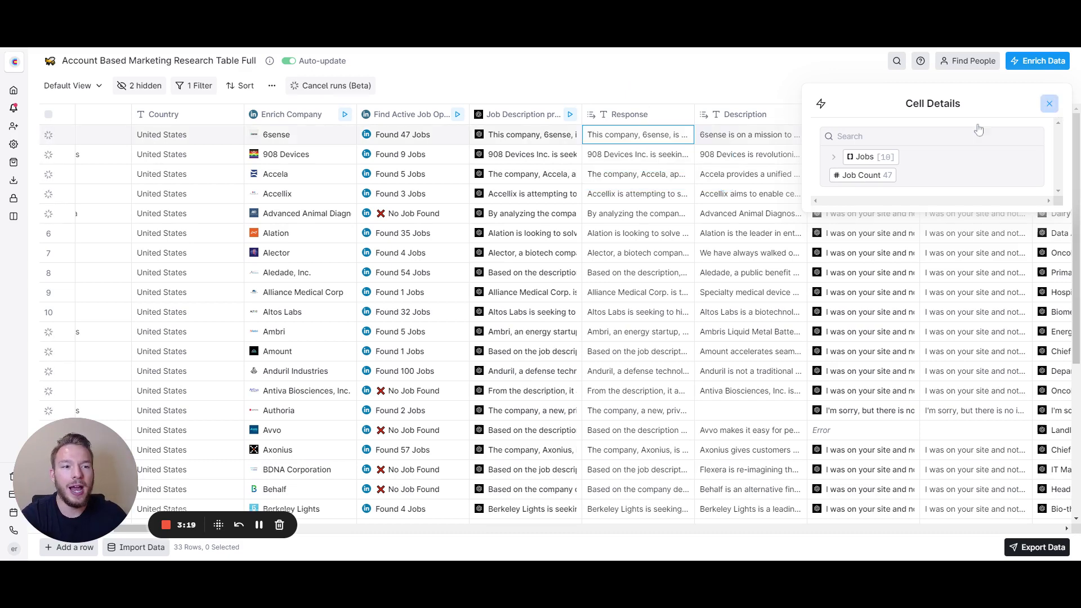
Check the LinkedIn job search's Job Description Keywords filter, then close its settings.
{"action": "key", "text": "Escape"}
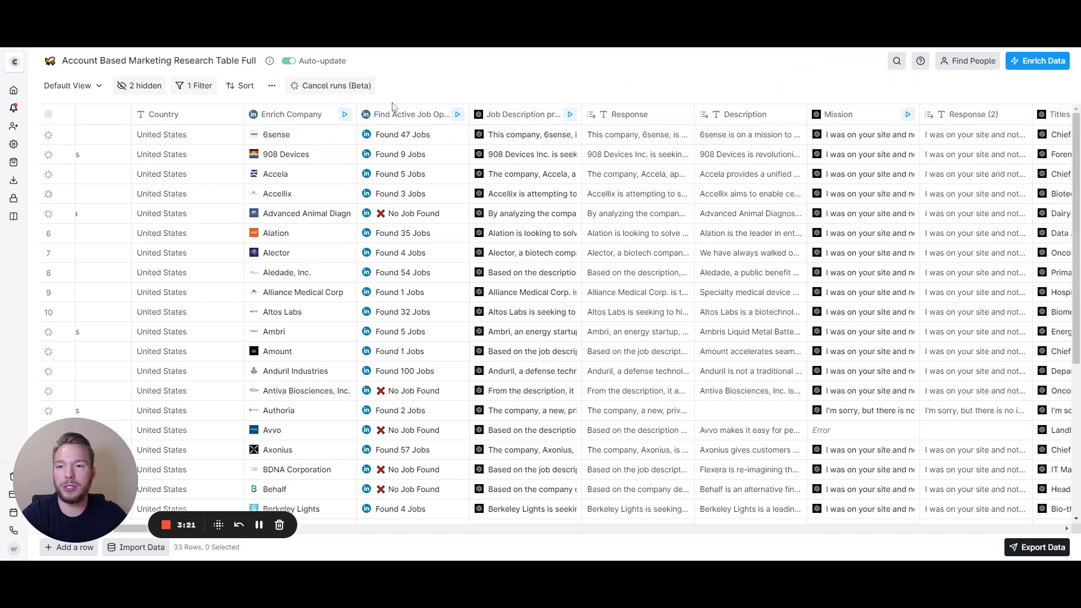
{"action": "left_click", "coordinate": [396, 120]}
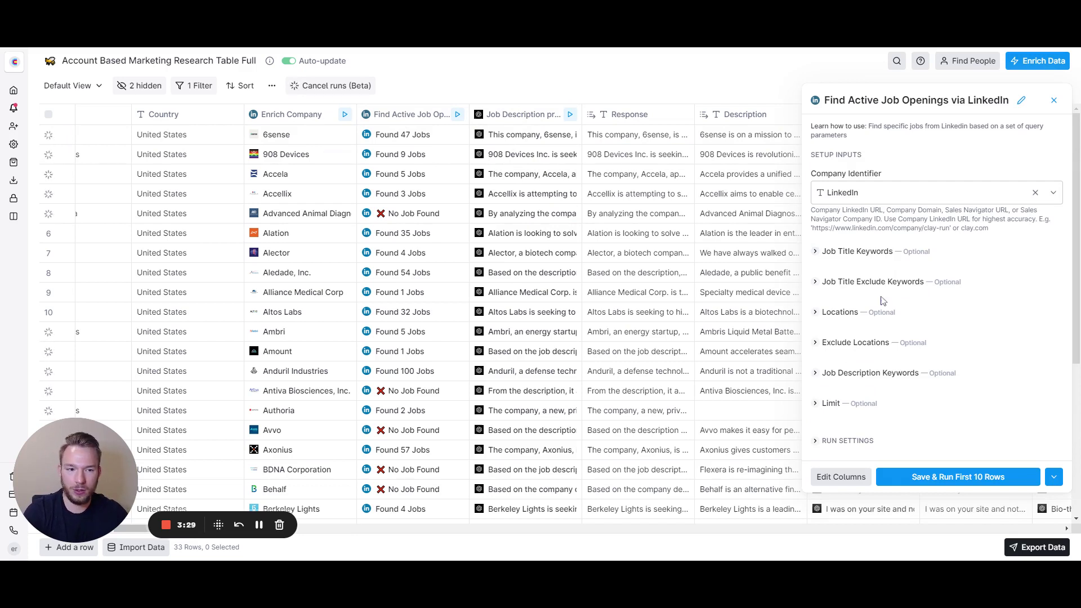
{"action": "left_click", "coordinate": [863, 375]}
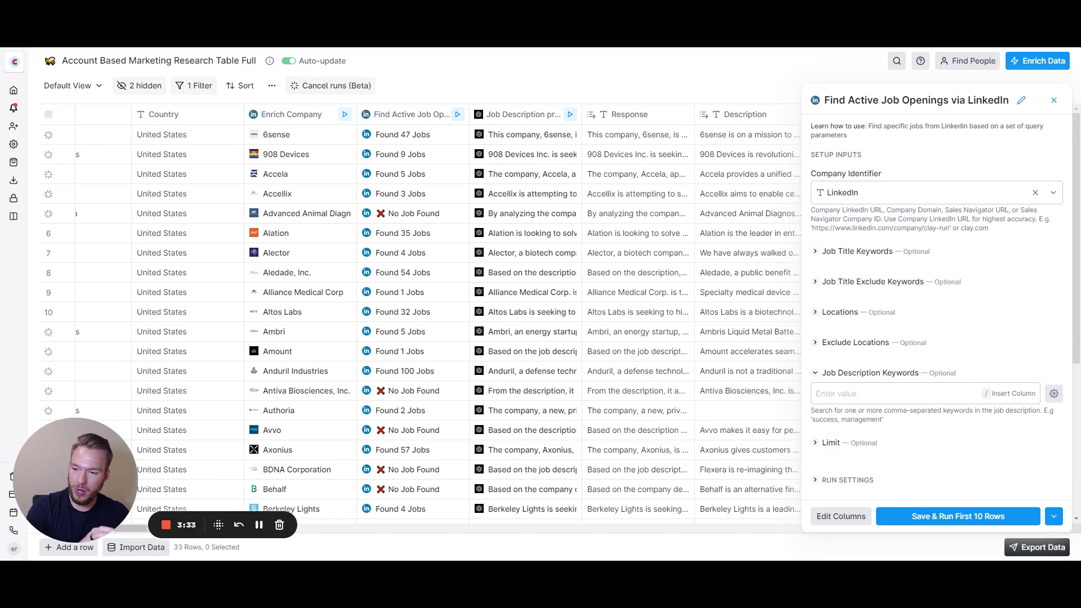
{"action": "left_click", "coordinate": [1054, 100]}
Read the Mission column's full 8-word Description prompt and the first Response (2) text.
{"action": "scroll", "coordinate": [503, 224], "scroll_direction": "right", "scroll_amount": 6}
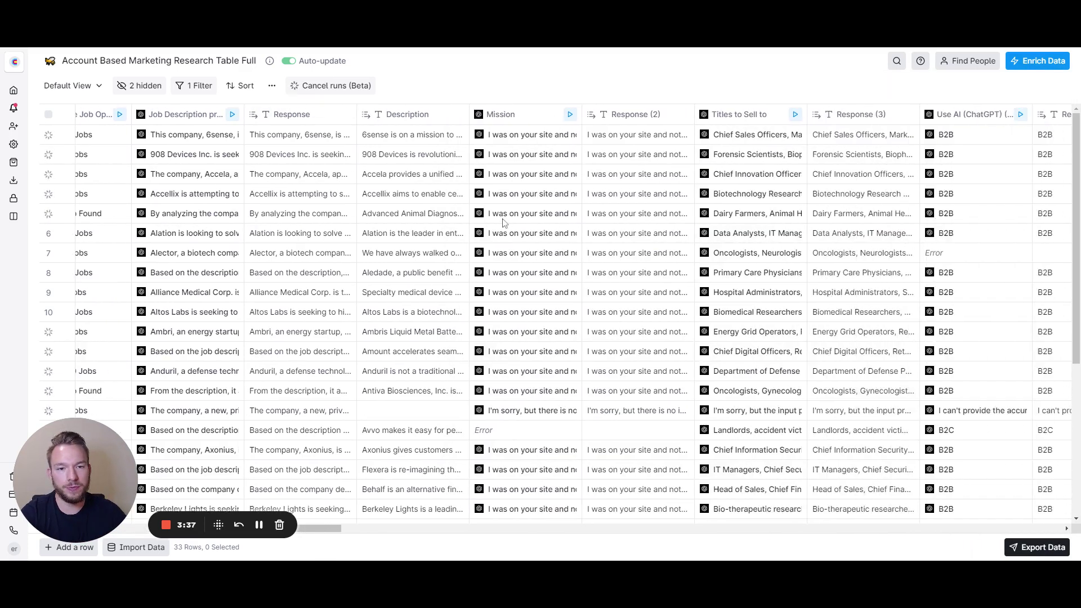
{"action": "left_click", "coordinate": [505, 120]}
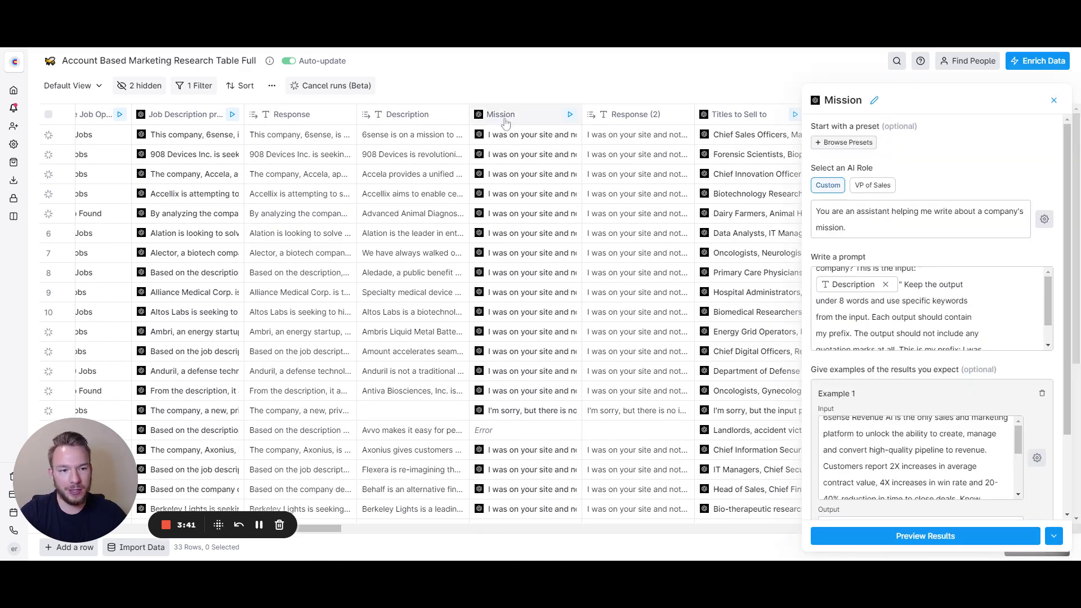
{"action": "left_click", "coordinate": [863, 316]}
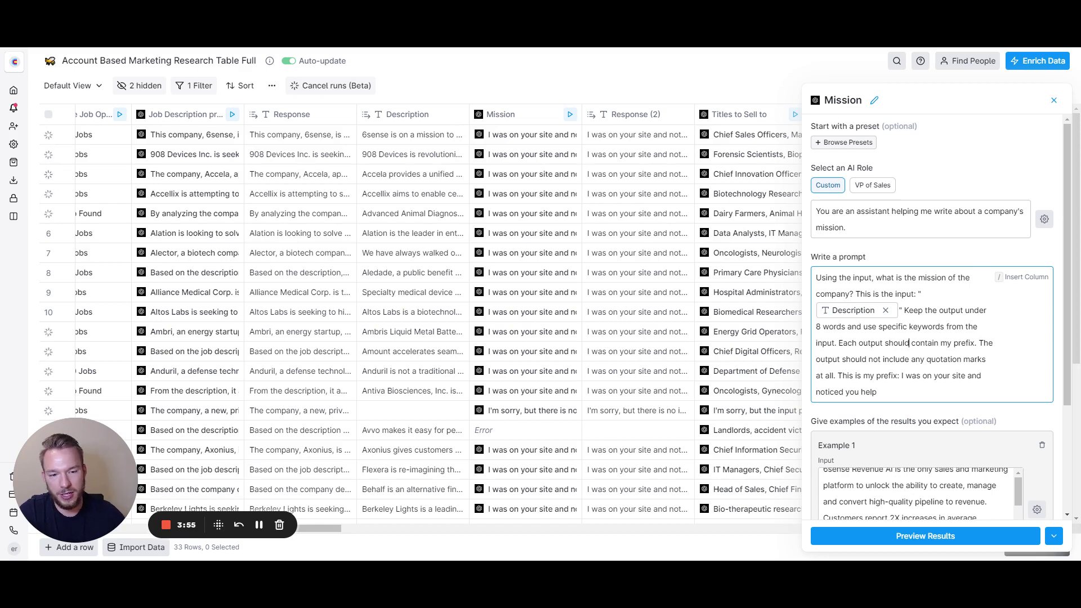
{"action": "scroll", "coordinate": [638, 381], "scroll_direction": "down", "scroll_amount": 5}
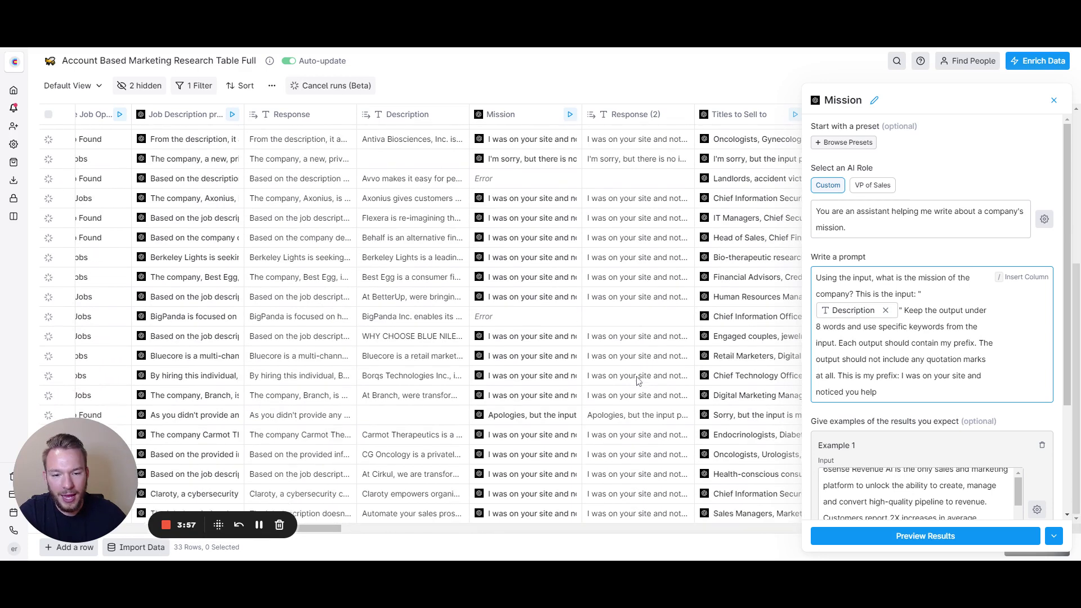
{"action": "scroll", "coordinate": [638, 377], "scroll_direction": "up", "scroll_amount": 5}
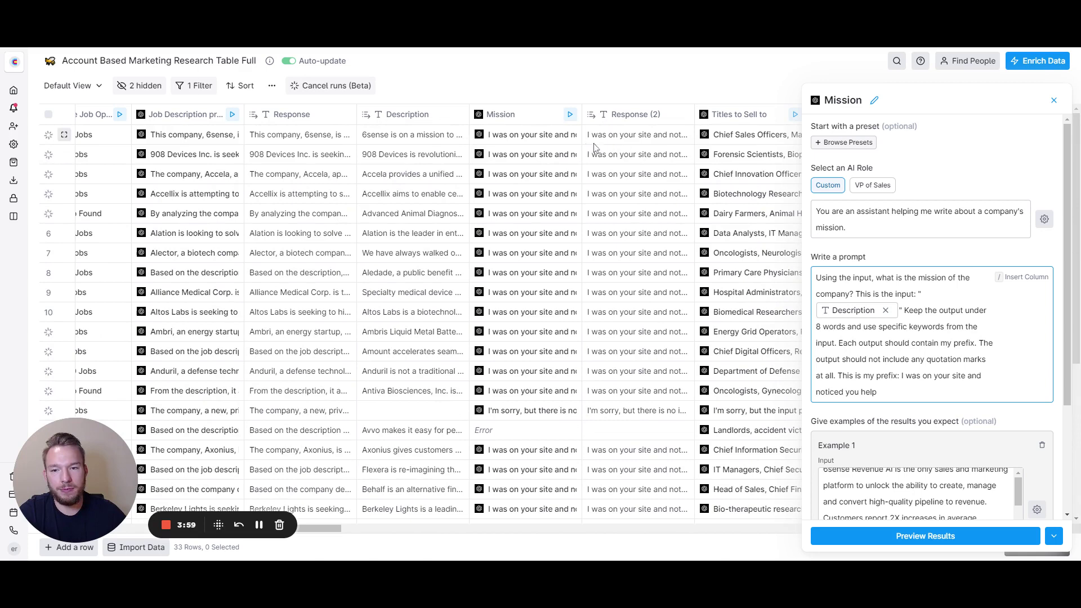
{"action": "double_click", "coordinate": [593, 144]}
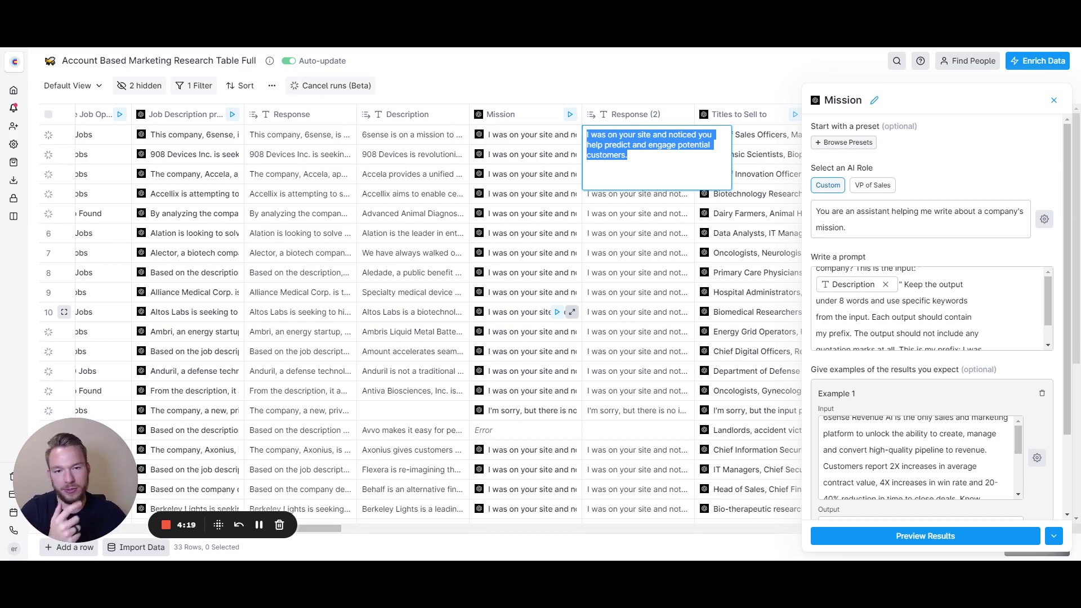
{"action": "left_click", "coordinate": [1054, 101]}
{"action": "scroll", "coordinate": [602, 165], "scroll_direction": "right", "scroll_amount": 3}
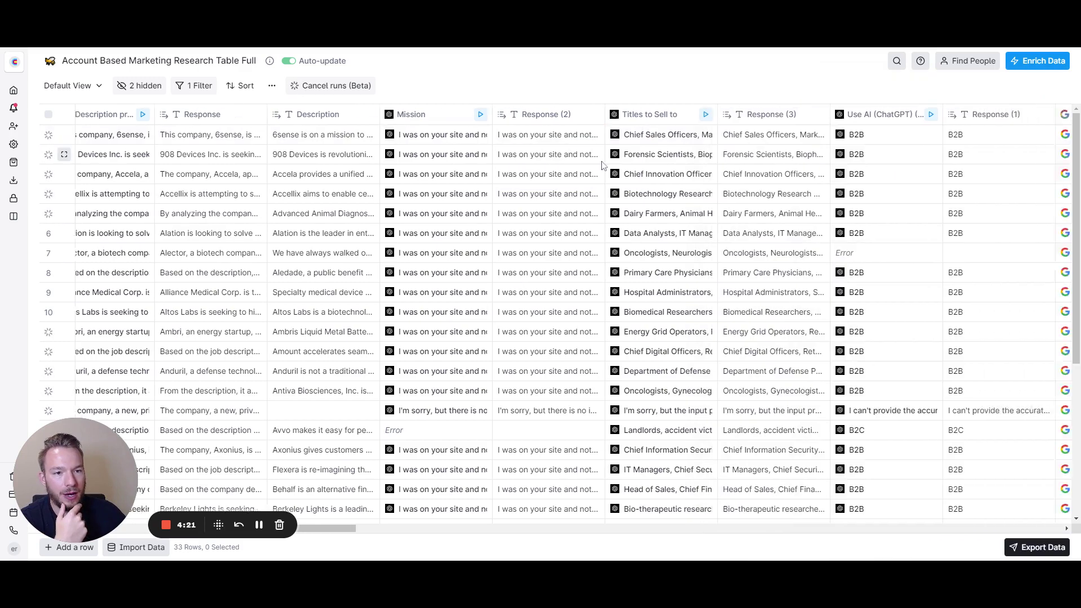
{"action": "scroll", "coordinate": [602, 165], "scroll_direction": "right", "scroll_amount": 3}
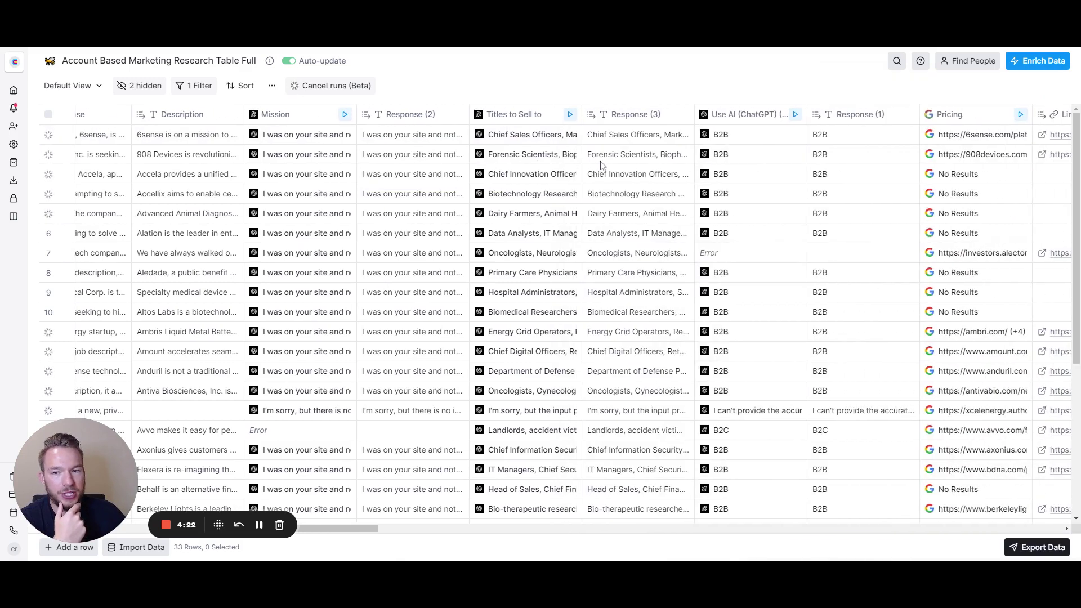
{"action": "left_click", "coordinate": [514, 116]}
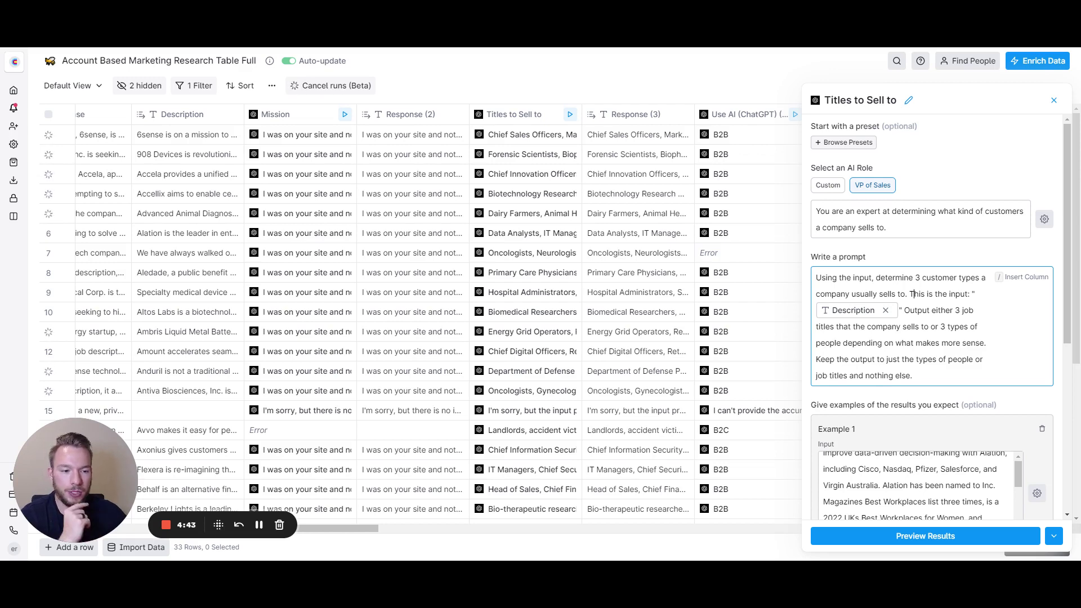
{"action": "left_click_drag", "start_coordinate": [1065, 288], "coordinate": [1063, 403]}
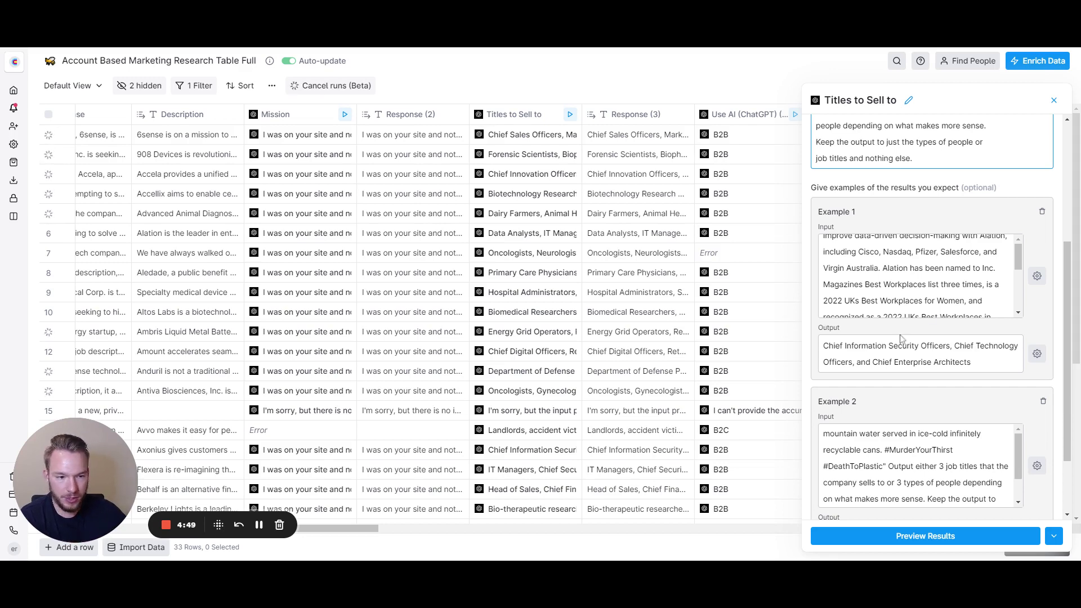
{"action": "scroll", "coordinate": [900, 340], "scroll_direction": "down", "scroll_amount": 1}
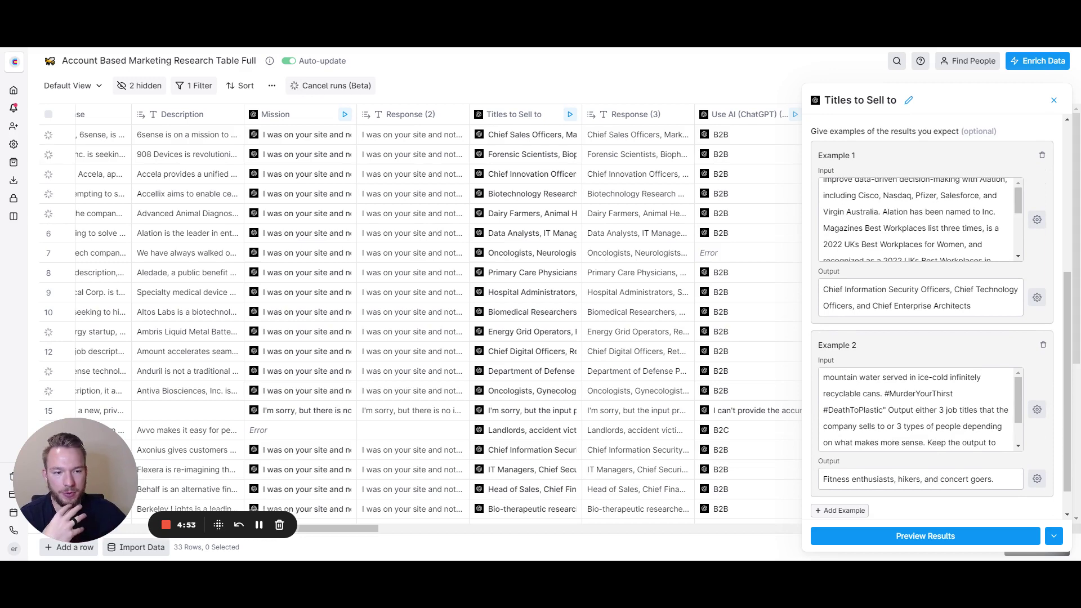
{"action": "scroll", "coordinate": [929, 355], "scroll_direction": "down", "scroll_amount": 1}
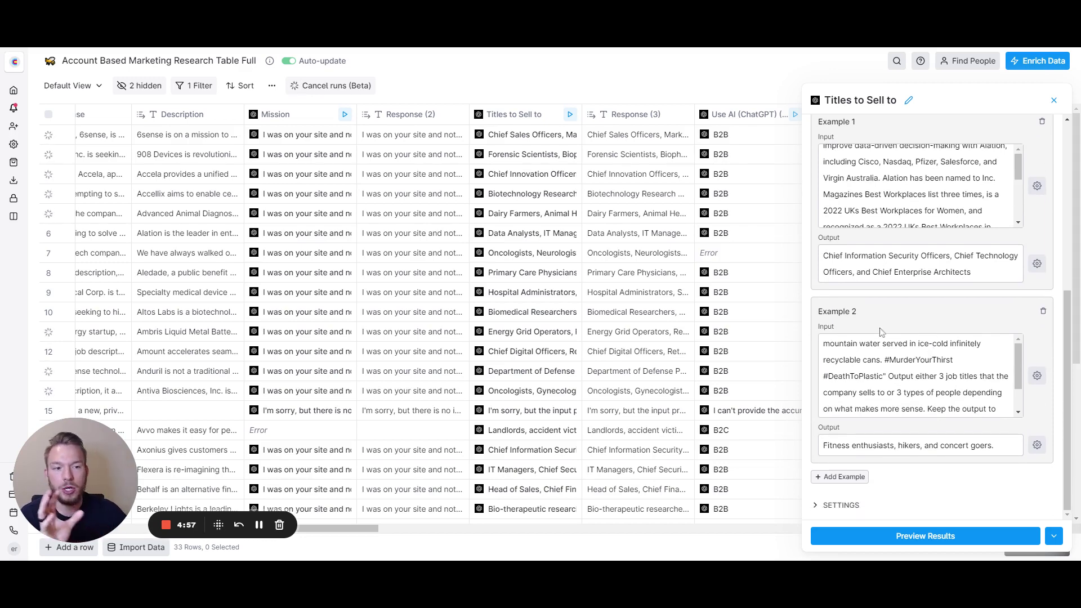
{"action": "left_click_drag", "start_coordinate": [827, 256], "coordinate": [1006, 297]}
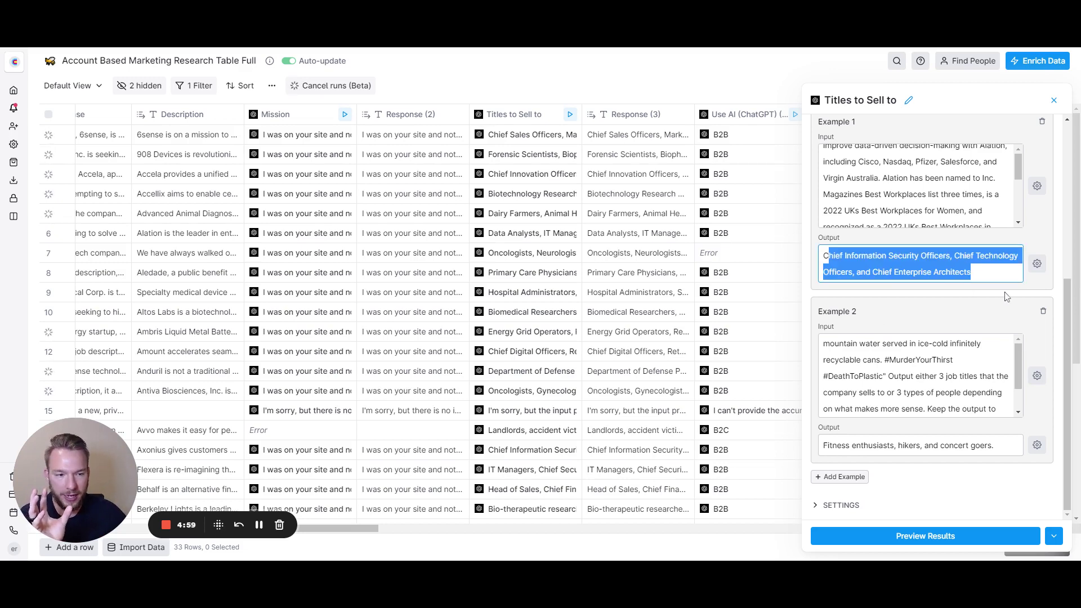
{"action": "left_click", "coordinate": [849, 445]}
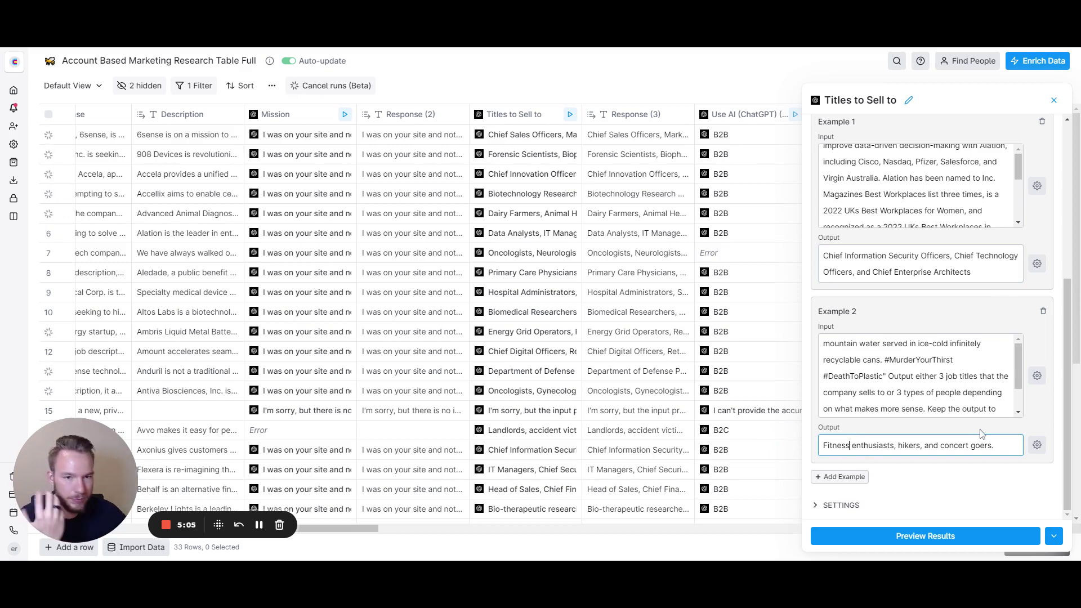
{"action": "left_click", "coordinate": [1054, 100]}
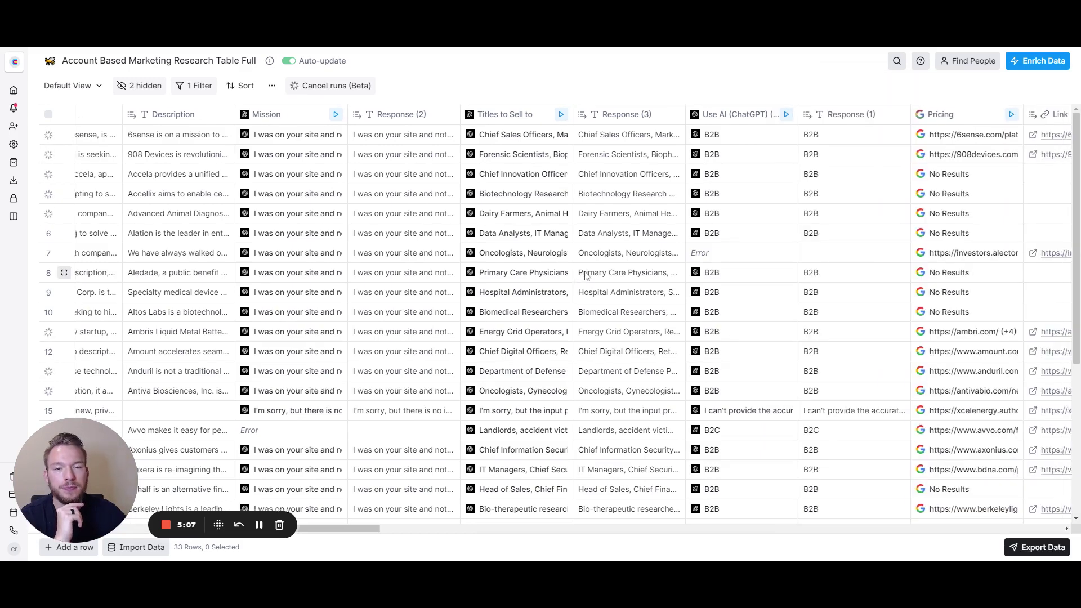
{"action": "scroll", "coordinate": [585, 276], "scroll_direction": "right", "scroll_amount": 3}
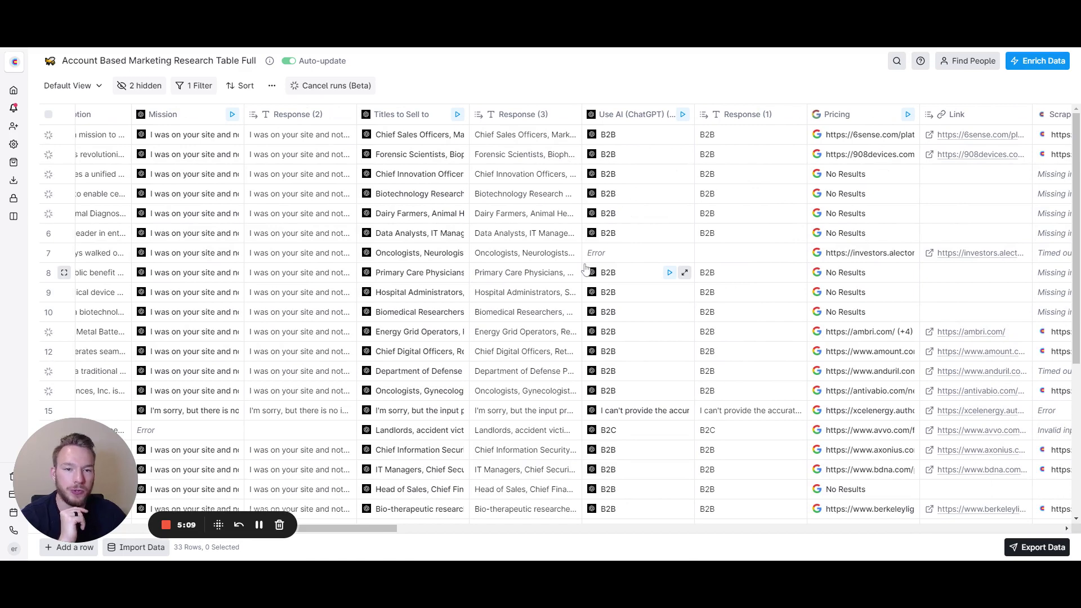
{"action": "left_click", "coordinate": [630, 114]}
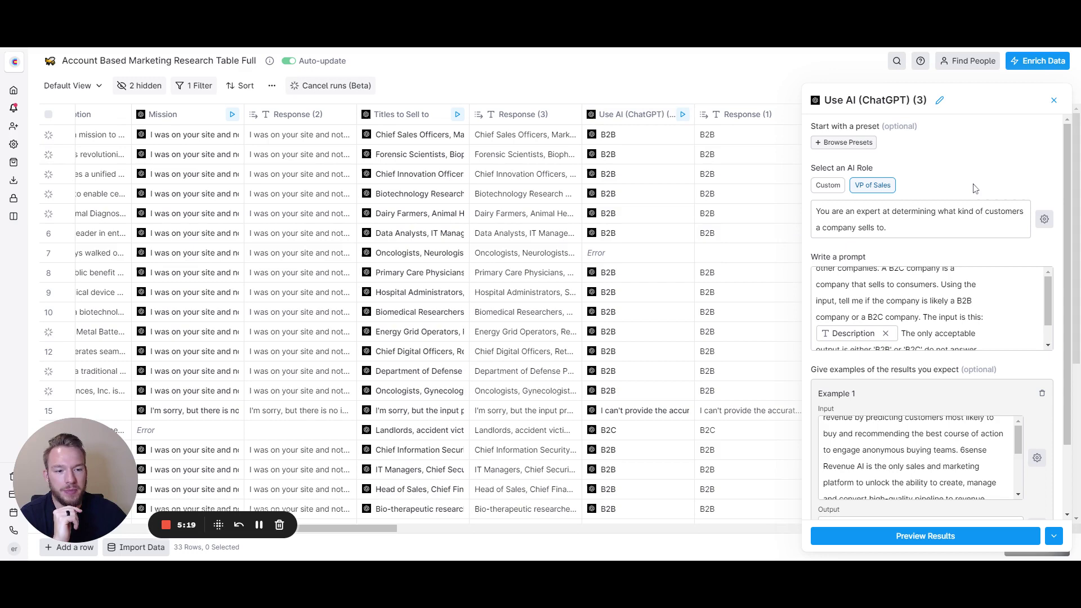
{"action": "left_click", "coordinate": [969, 270]}
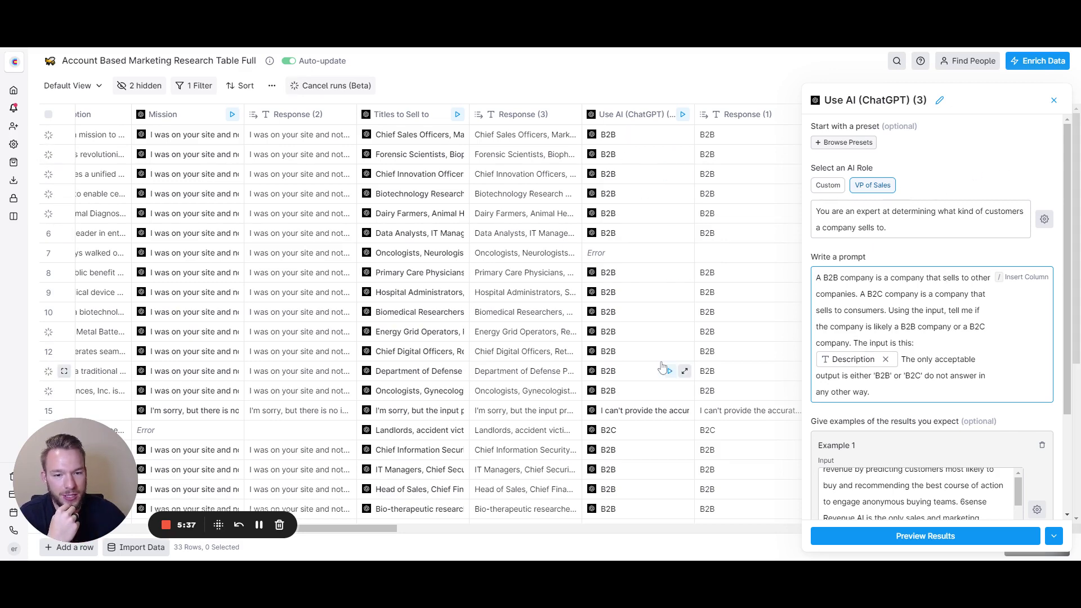
{"action": "left_click", "coordinate": [1054, 102]}
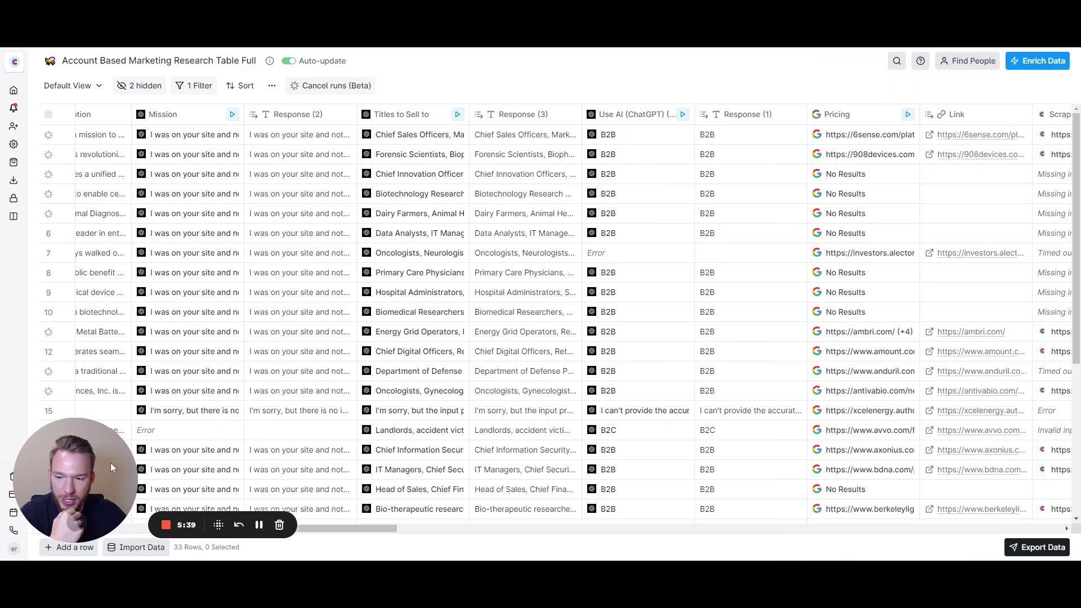
{"action": "left_click", "coordinate": [48, 430]}
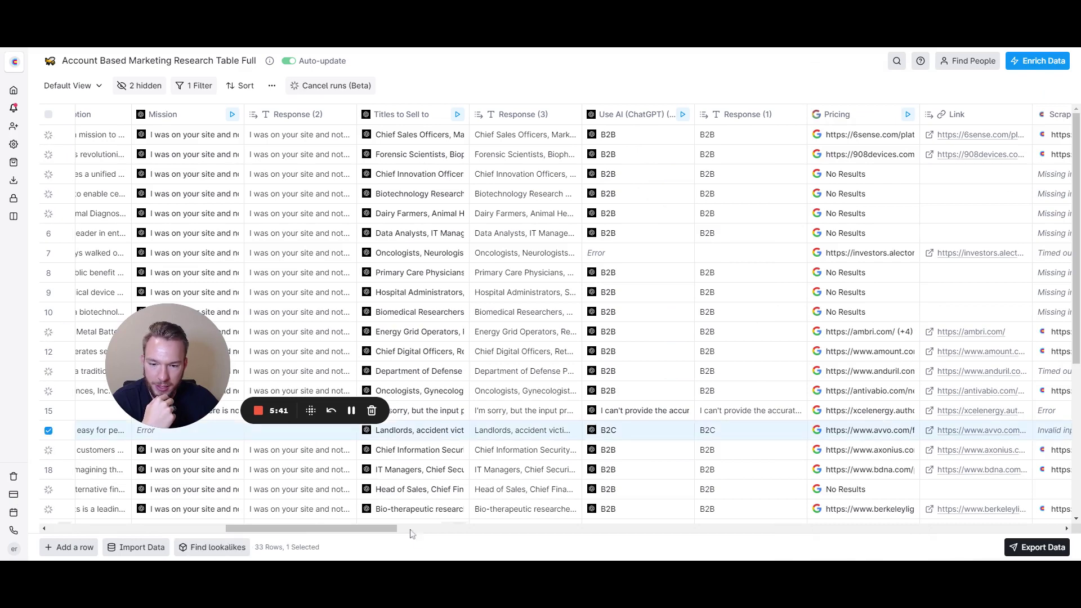
{"action": "left_click_drag", "start_coordinate": [303, 529], "coordinate": [301, 533]}
{"action": "scroll", "coordinate": [301, 533], "scroll_direction": "left", "scroll_amount": 15}
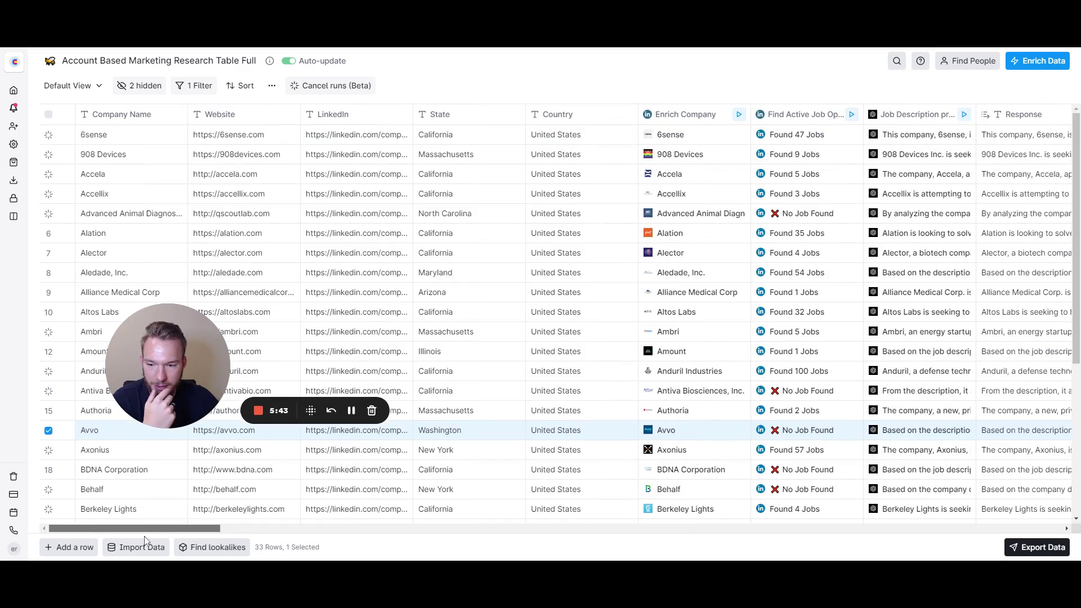
{"action": "scroll", "coordinate": [275, 543], "scroll_direction": "right", "scroll_amount": 5}
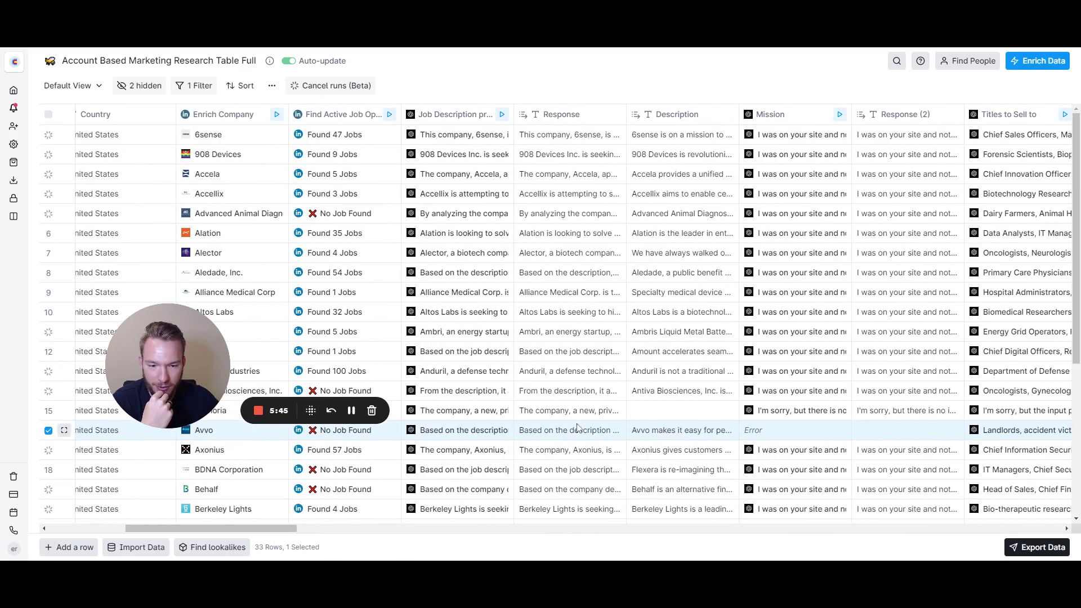
{"action": "double_click", "coordinate": [636, 431]}
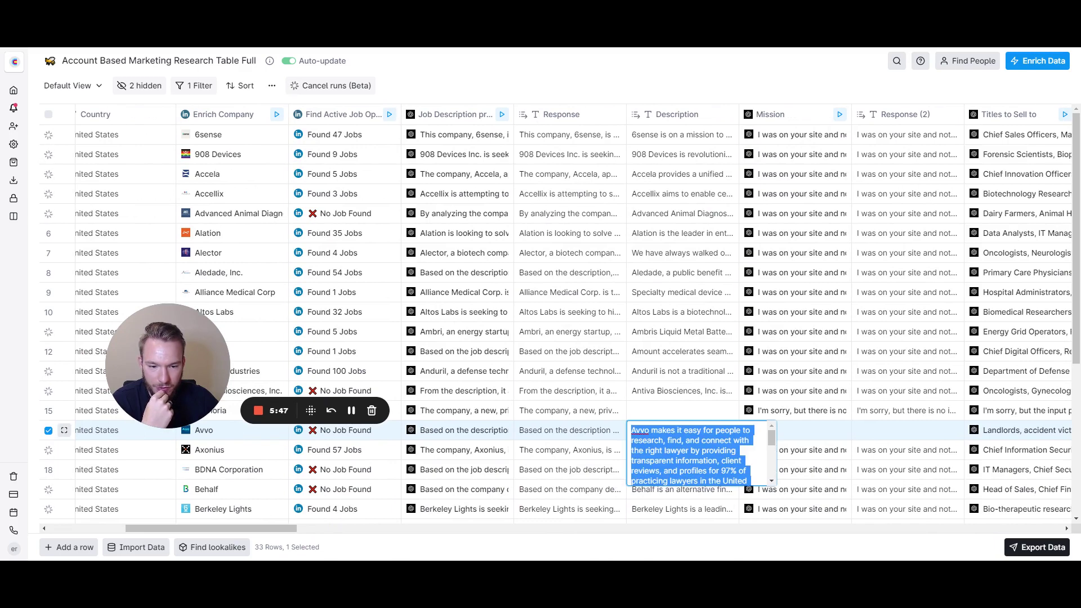
{"action": "left_click", "coordinate": [681, 410]}
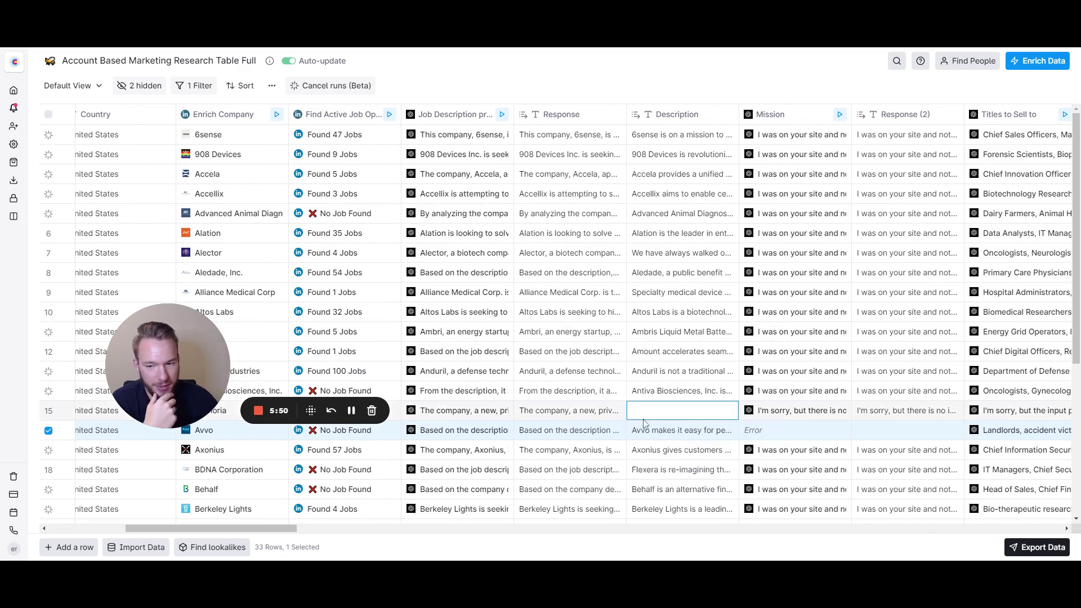
{"action": "scroll", "coordinate": [295, 532], "scroll_direction": "right", "scroll_amount": 1}
{"action": "scroll", "coordinate": [437, 528], "scroll_direction": "right", "scroll_amount": 10}
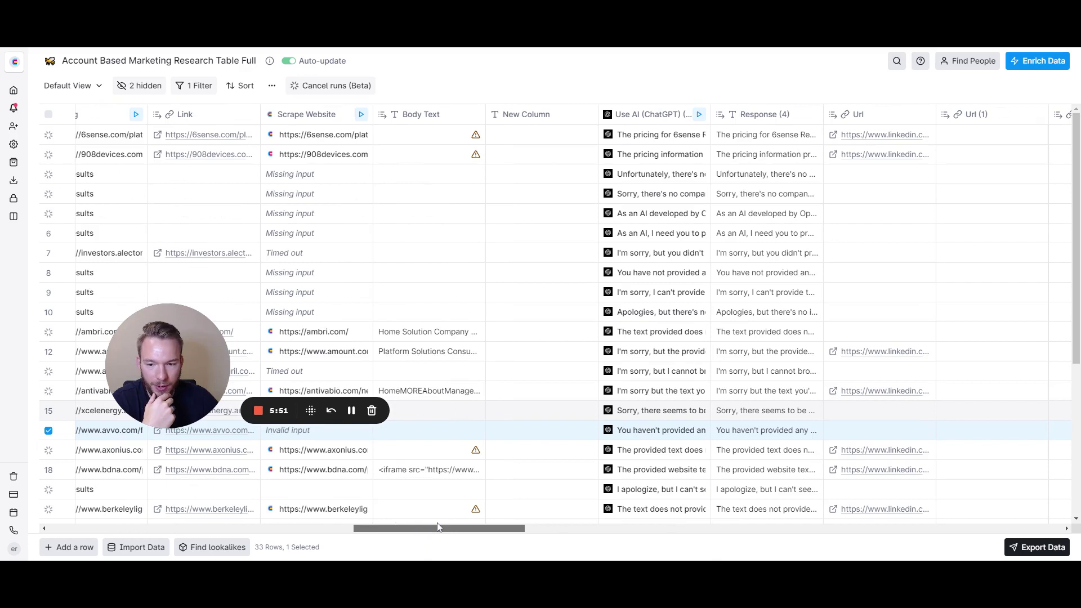
{"action": "left_click_drag", "start_coordinate": [444, 526], "coordinate": [391, 524]}
{"action": "left_click_drag", "start_coordinate": [168, 372], "coordinate": [106, 438]}
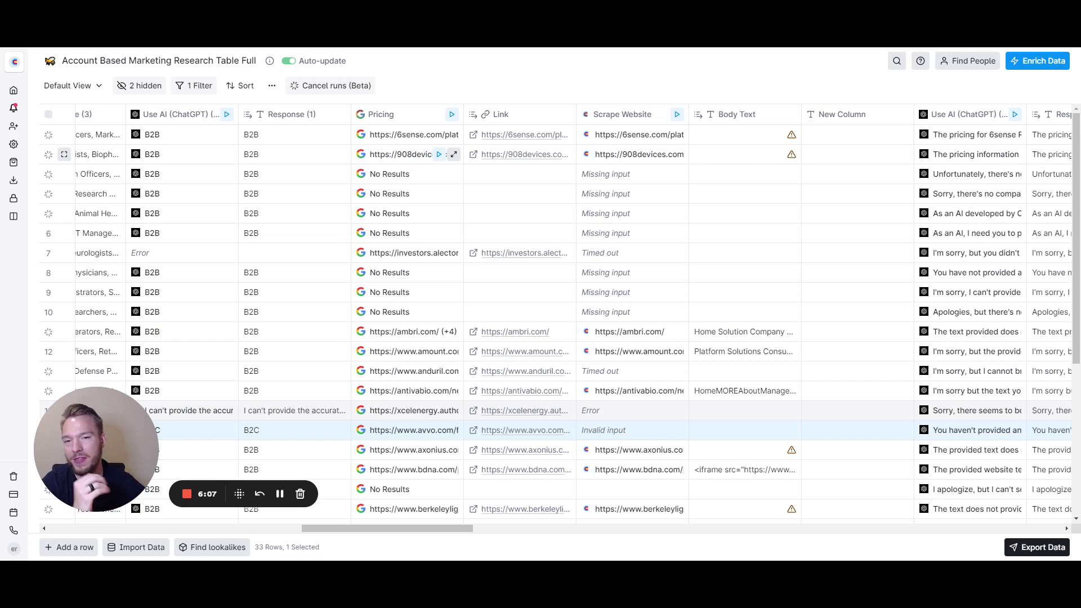
{"action": "left_click", "coordinate": [395, 117]}
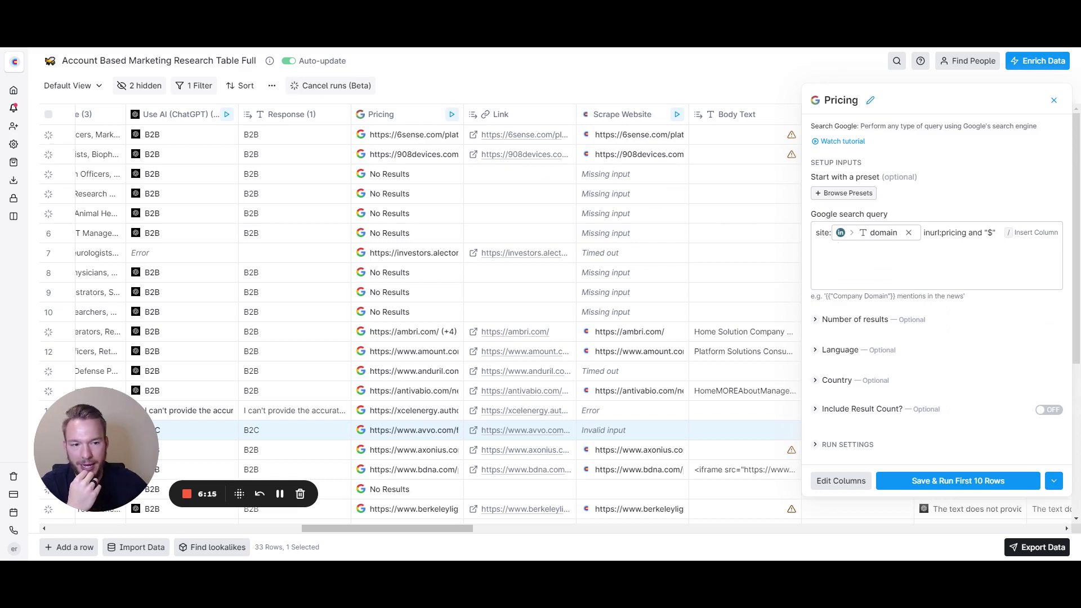
{"action": "left_click_drag", "start_coordinate": [816, 232], "coordinate": [880, 237]}
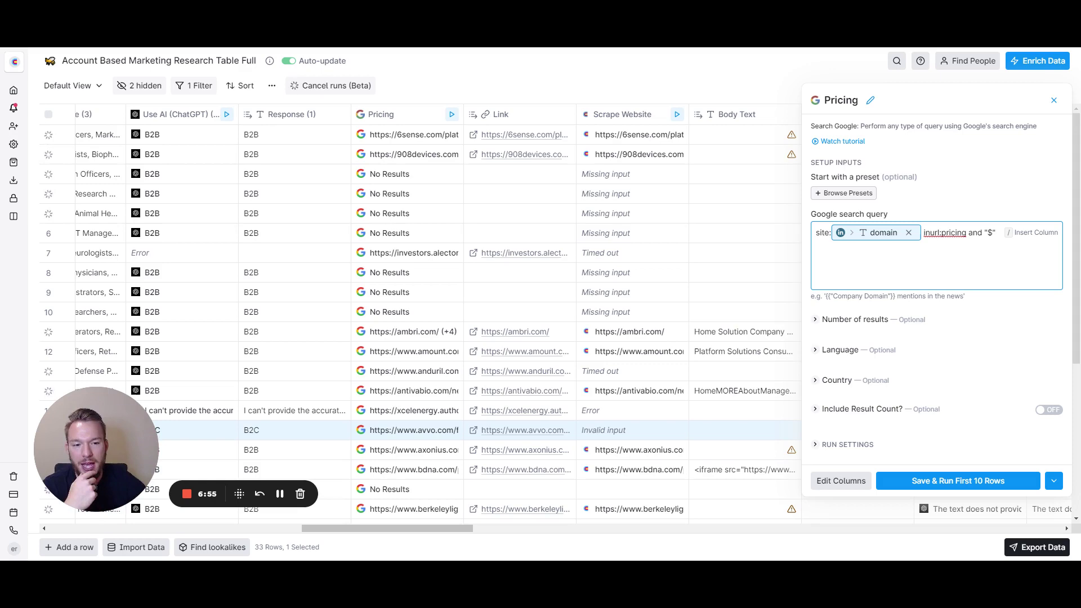
Close the Pricing settings and inspect 6sense's scraped page details and full pricing link.
{"action": "left_click", "coordinate": [1053, 100]}
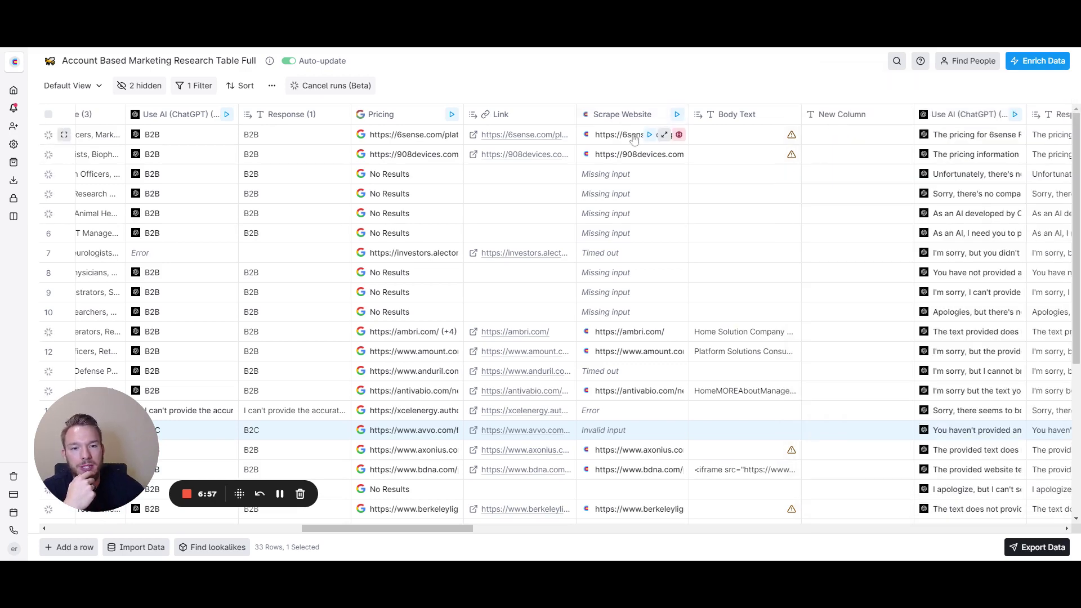
{"action": "left_click", "coordinate": [633, 138]}
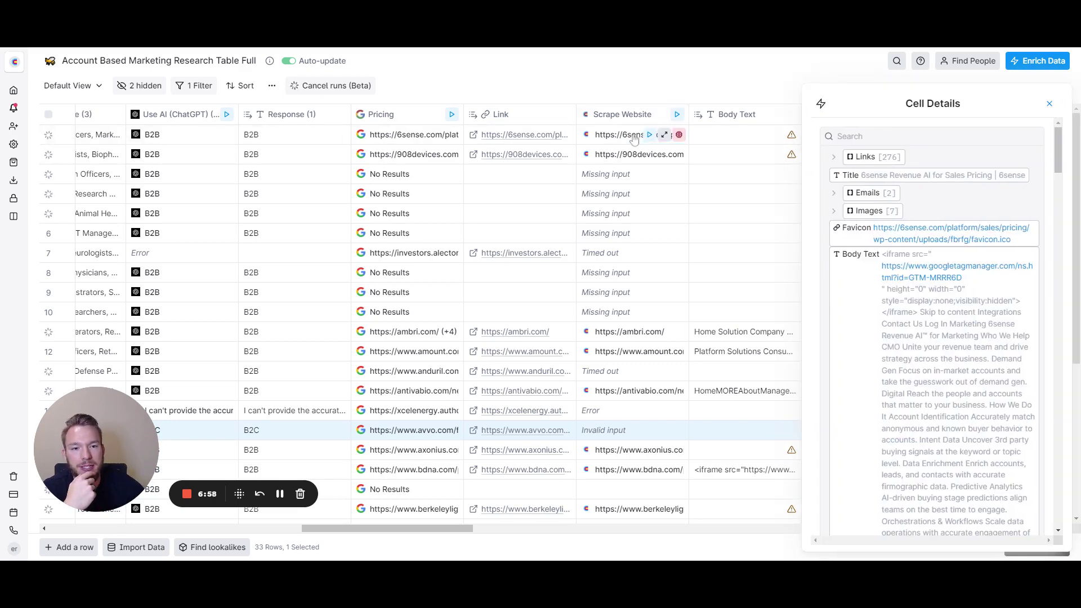
{"action": "double_click", "coordinate": [494, 141]}
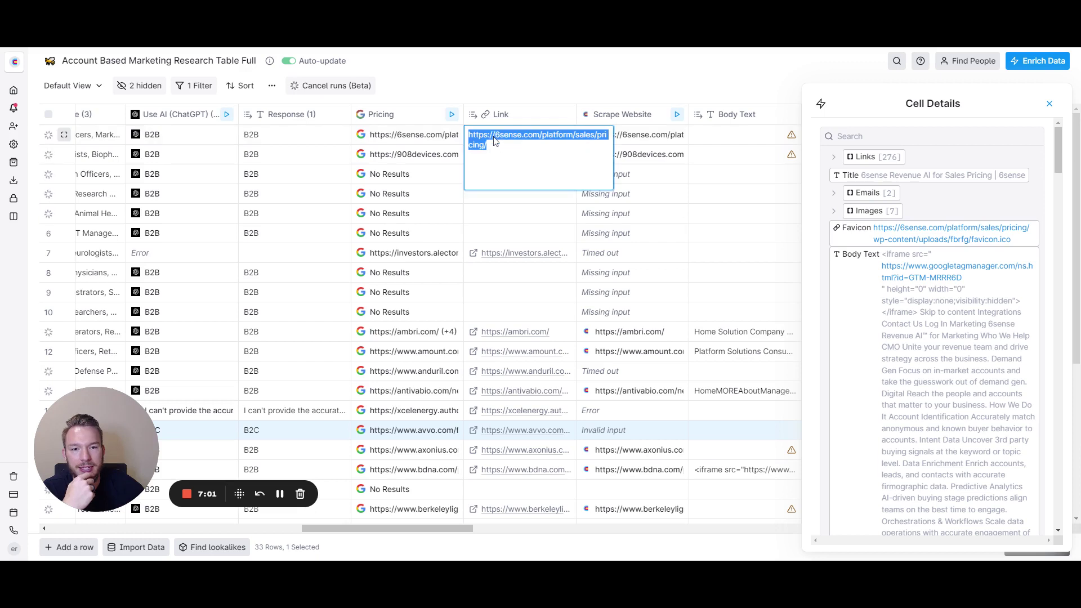
{"action": "key", "text": "Escape"}
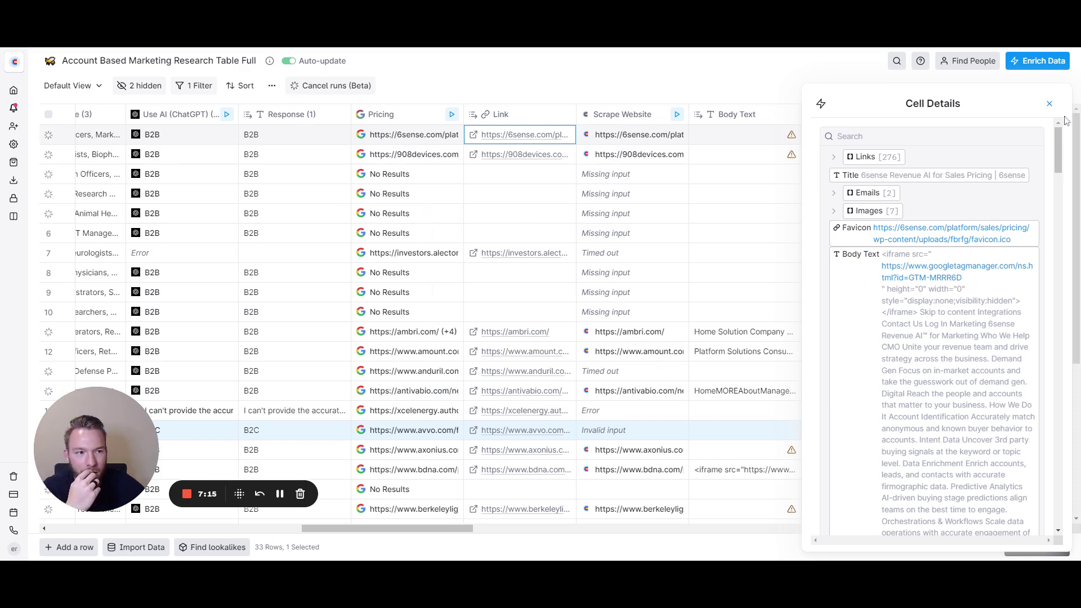
{"action": "left_click", "coordinate": [1049, 104]}
Review the branch.io row's pricing link, scraped body text and full AI pricing answer.
{"action": "scroll", "coordinate": [488, 352], "scroll_direction": "down", "scroll_amount": 3}
{"action": "scroll", "coordinate": [488, 352], "scroll_direction": "down", "scroll_amount": 5}
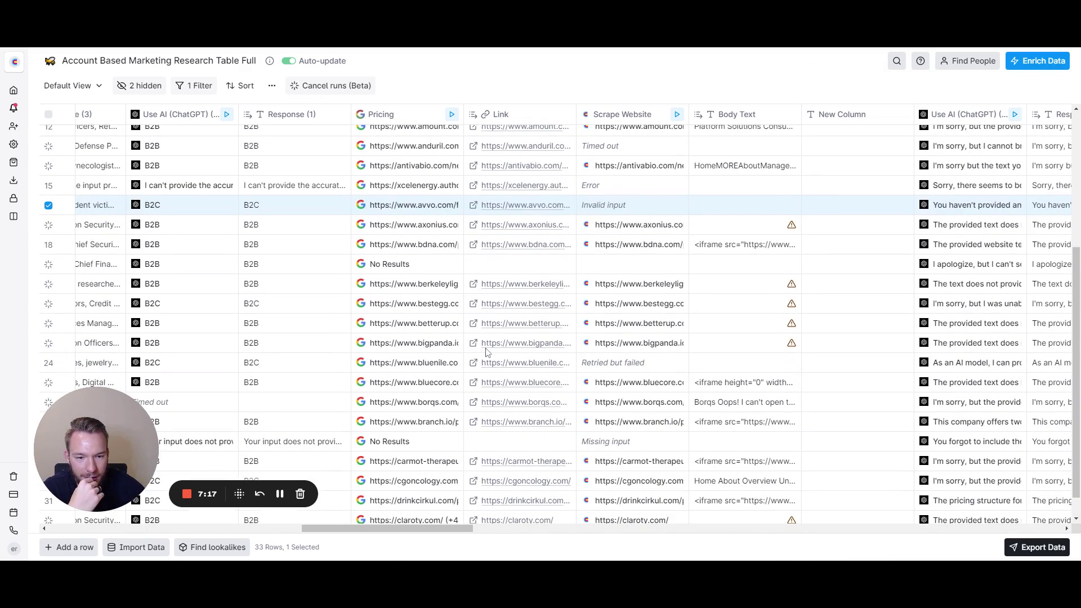
{"action": "scroll", "coordinate": [487, 352], "scroll_direction": "down", "scroll_amount": 1}
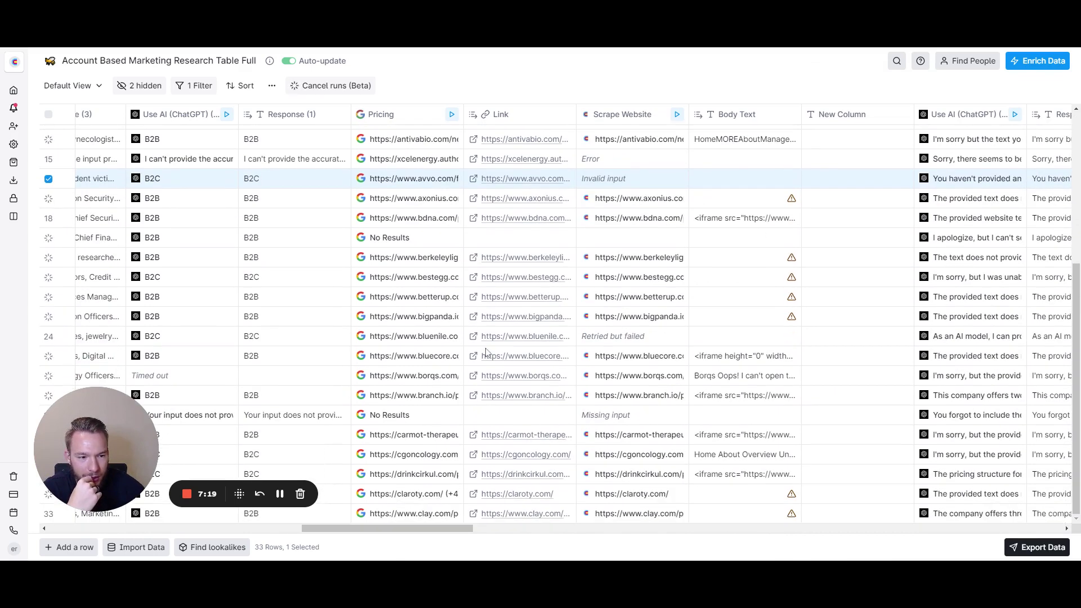
{"action": "scroll", "coordinate": [487, 352], "scroll_direction": "right", "scroll_amount": 3}
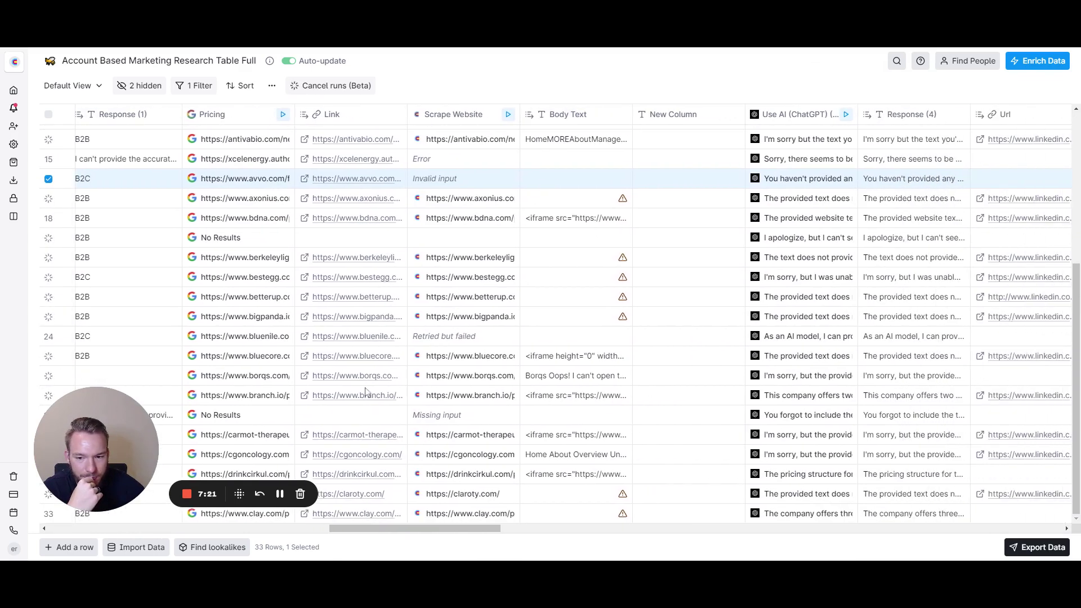
{"action": "double_click", "coordinate": [361, 397]}
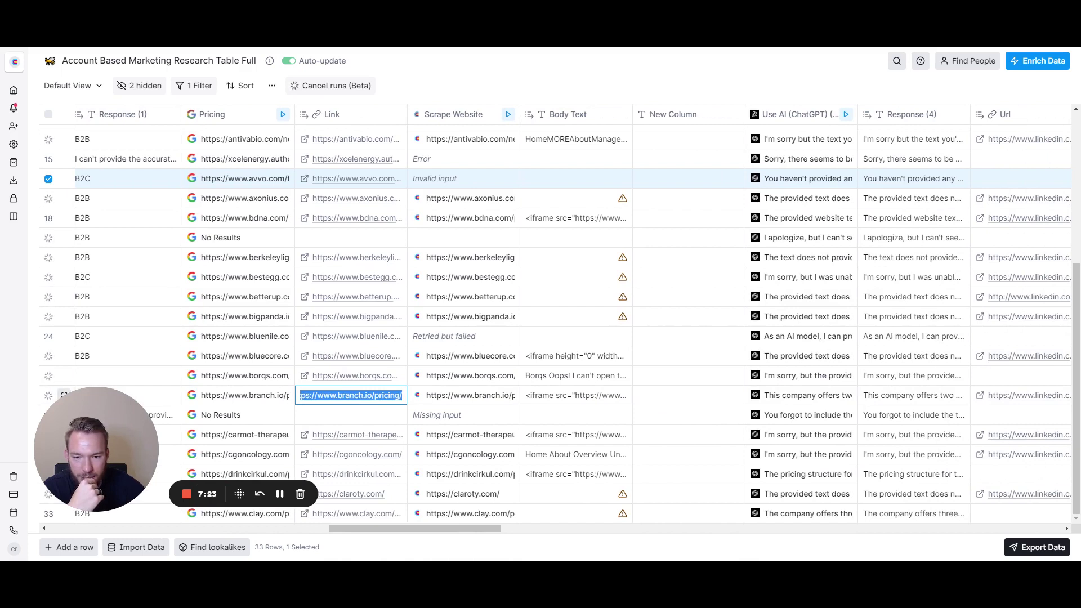
{"action": "double_click", "coordinate": [574, 395]}
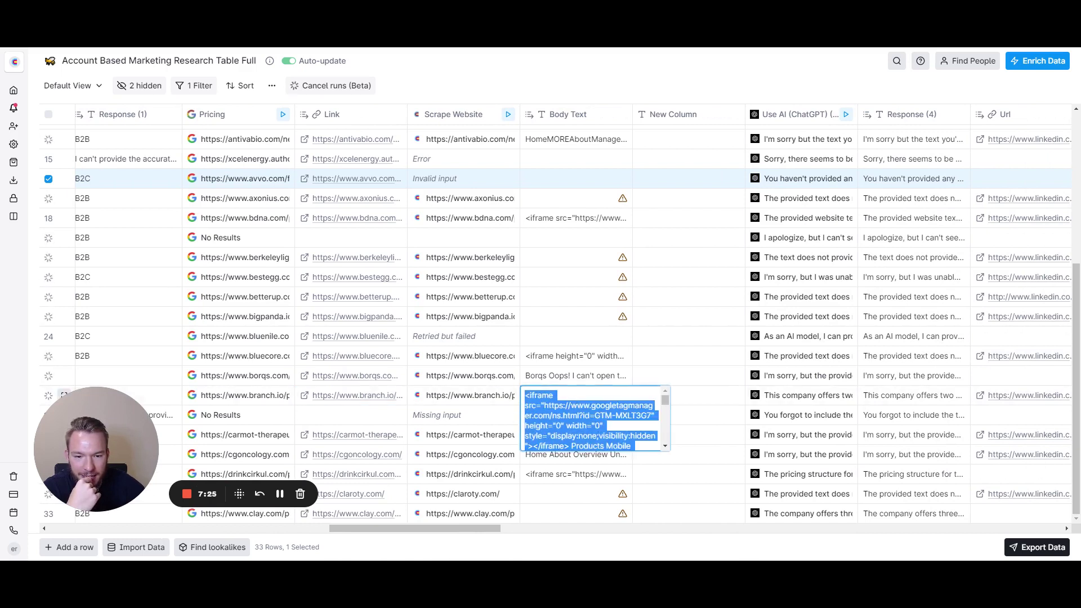
{"action": "scroll", "coordinate": [591, 418], "scroll_direction": "down", "scroll_amount": 6}
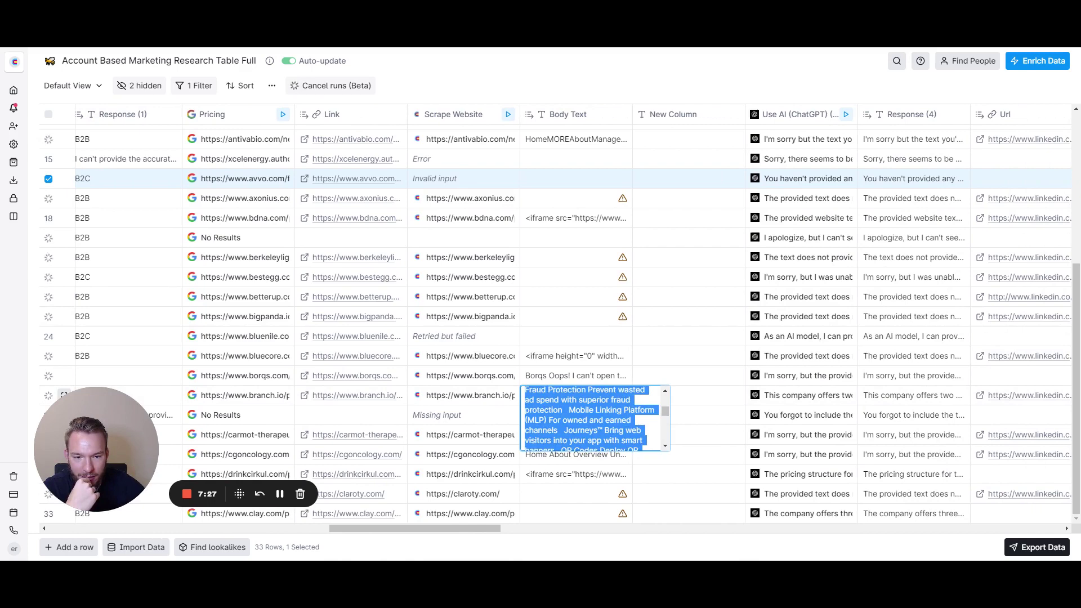
{"action": "scroll", "coordinate": [593, 418], "scroll_direction": "down", "scroll_amount": 3}
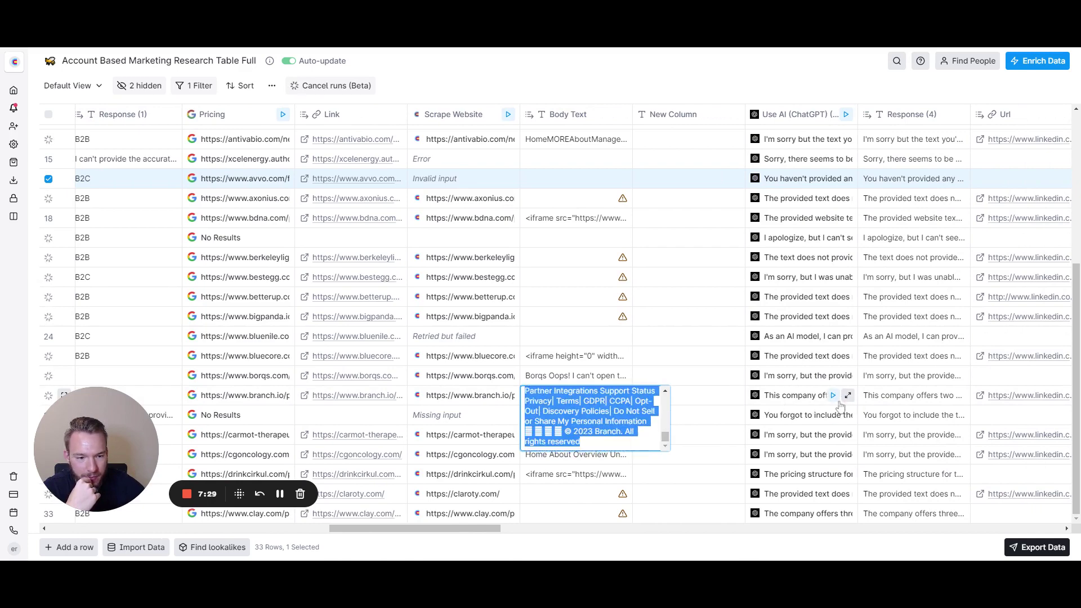
{"action": "double_click", "coordinate": [912, 395]}
{"action": "scroll", "coordinate": [931, 418], "scroll_direction": "down", "scroll_amount": 6}
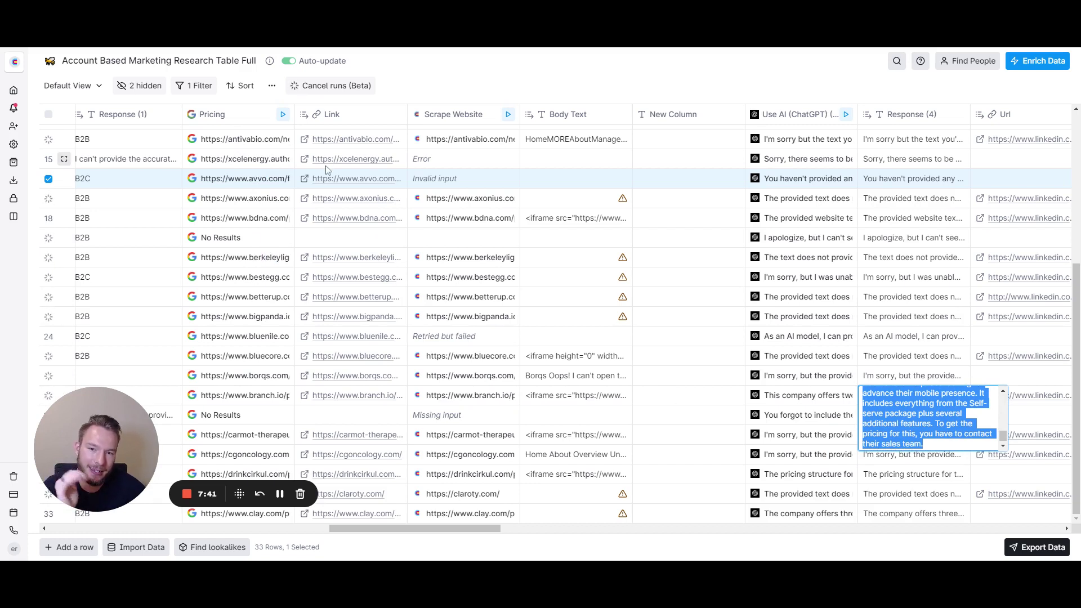
{"action": "left_click", "coordinate": [454, 115]}
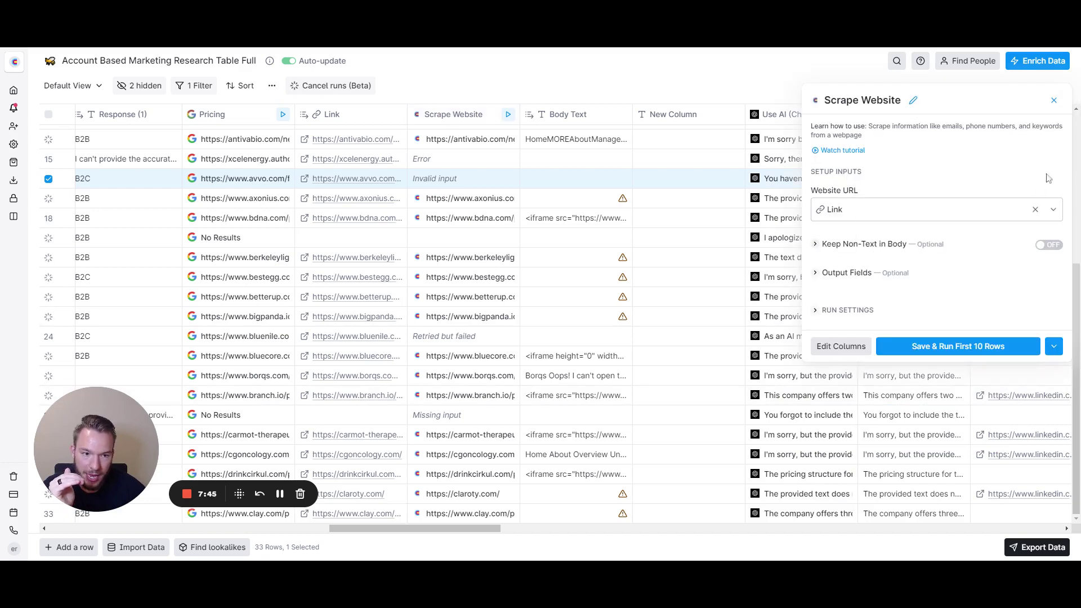
{"action": "left_click", "coordinate": [1053, 100]}
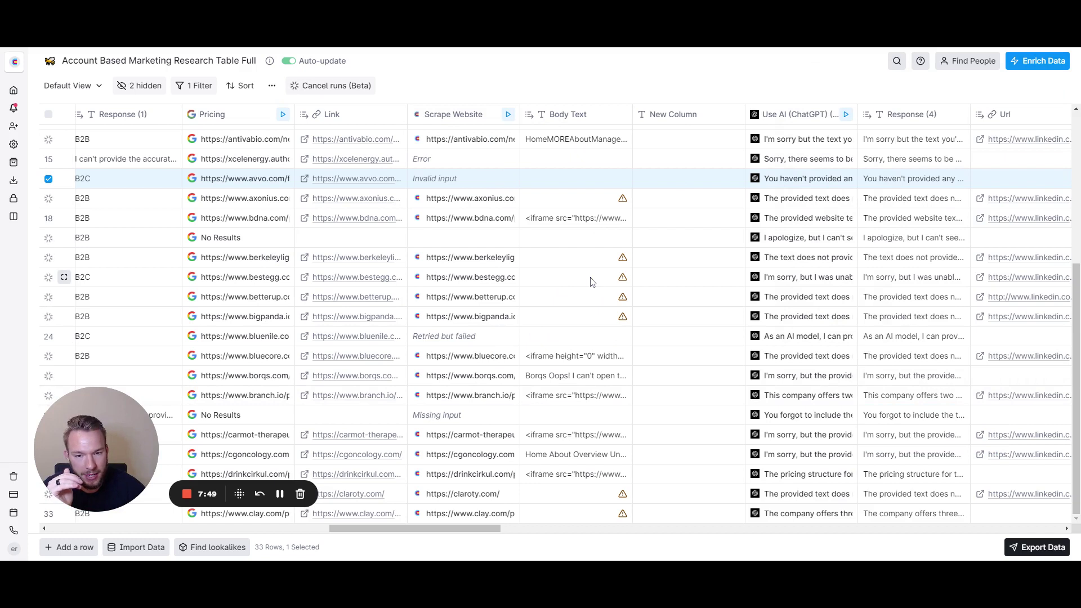
{"action": "scroll", "coordinate": [574, 332], "scroll_direction": "right", "scroll_amount": 5}
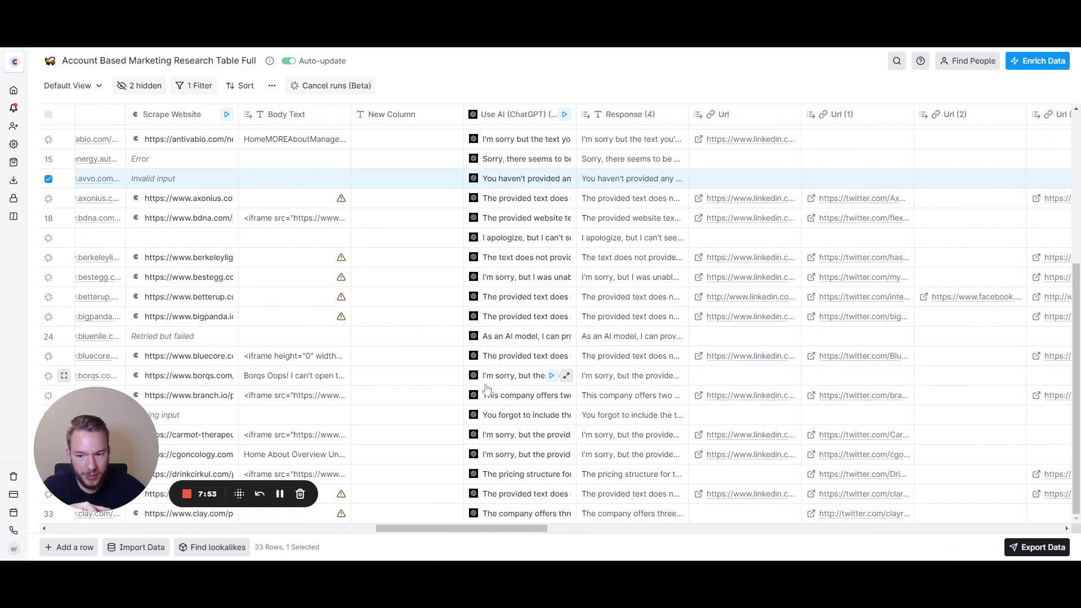
{"action": "scroll", "coordinate": [496, 439], "scroll_direction": "left", "scroll_amount": 6}
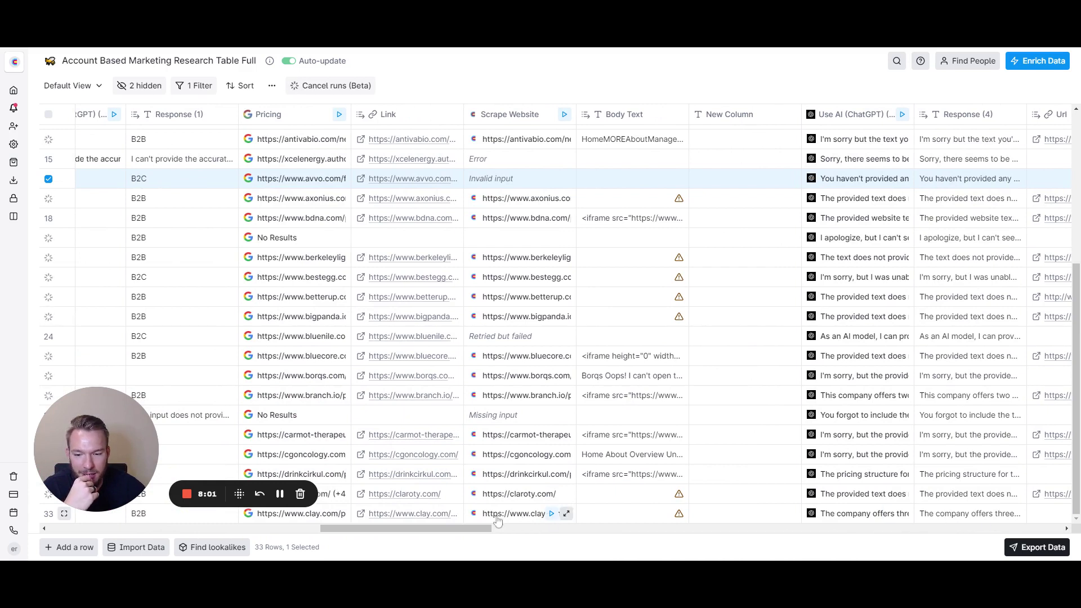
{"action": "double_click", "coordinate": [973, 513]}
{"action": "scroll", "coordinate": [748, 417], "scroll_direction": "down", "scroll_amount": 1}
{"action": "scroll", "coordinate": [986, 490], "scroll_direction": "down", "scroll_amount": 4}
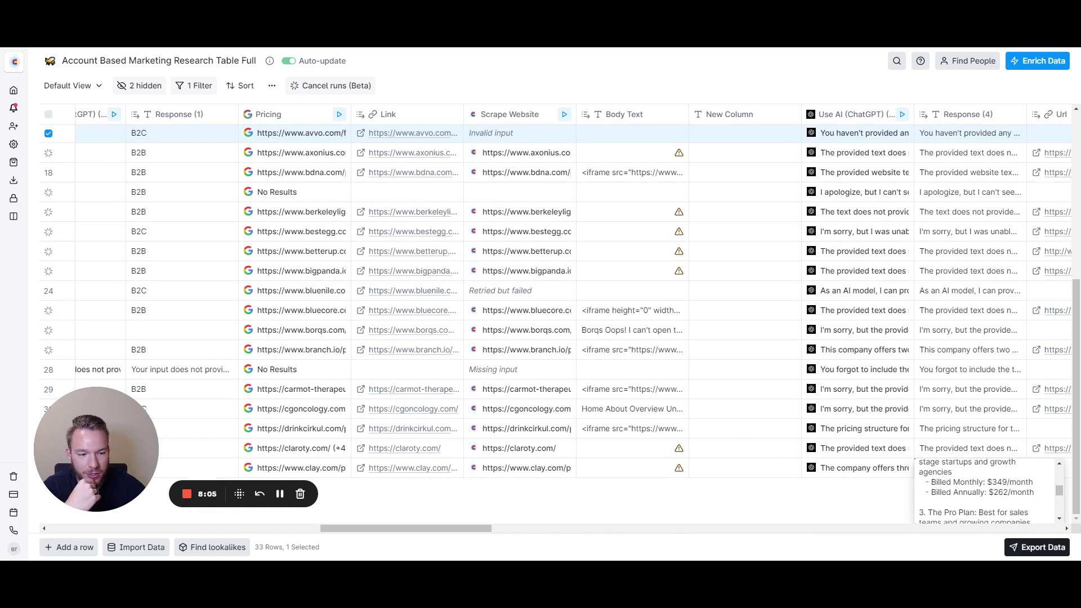
{"action": "scroll", "coordinate": [985, 490], "scroll_direction": "up", "scroll_amount": 5}
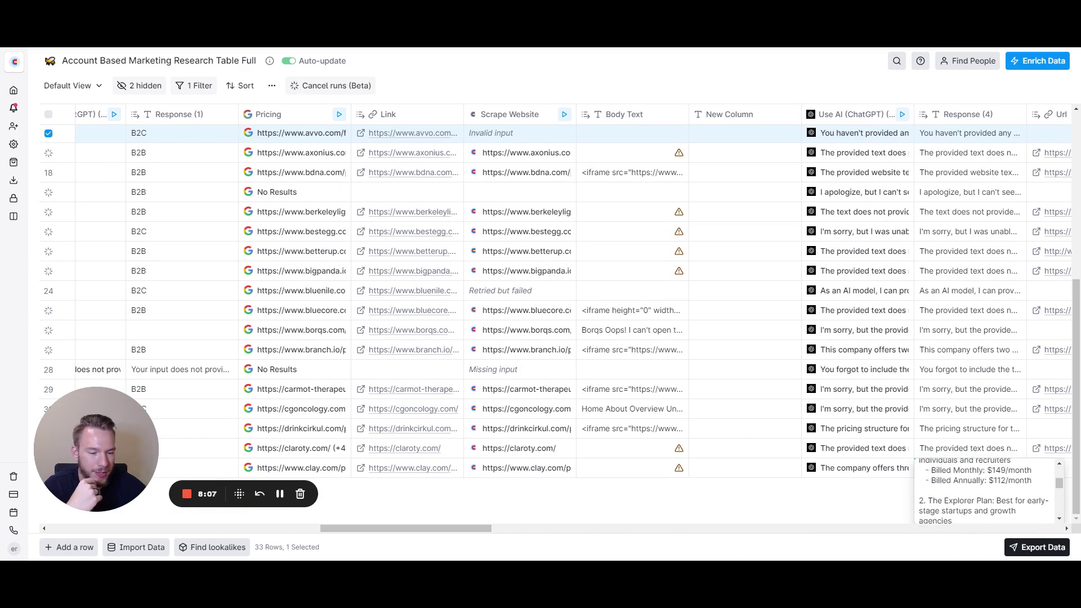
{"action": "scroll", "coordinate": [846, 120], "scroll_direction": "up", "scroll_amount": 1}
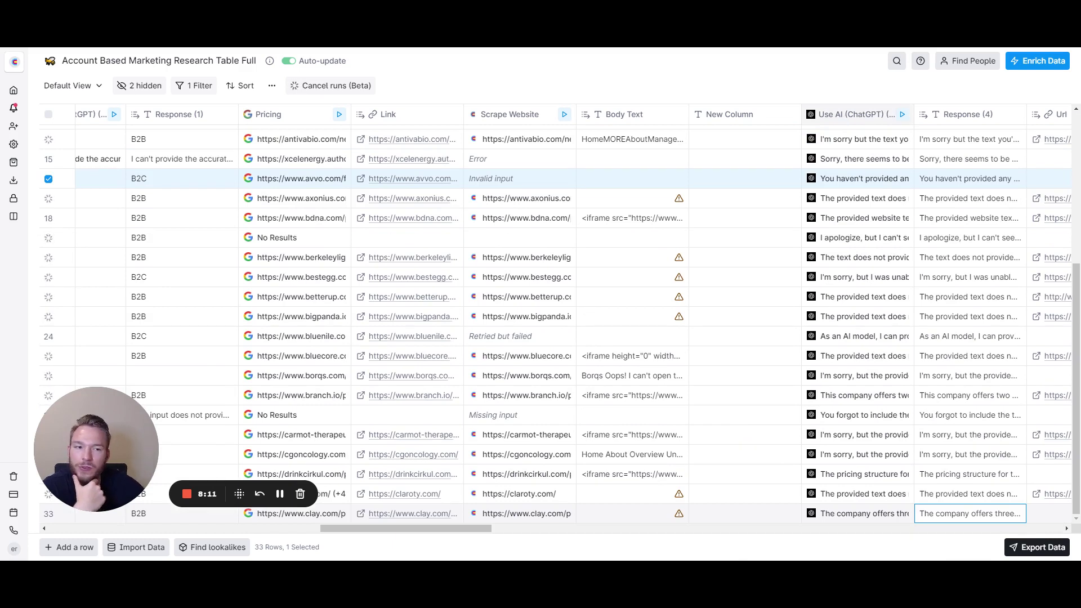
{"action": "left_click", "coordinate": [846, 119]}
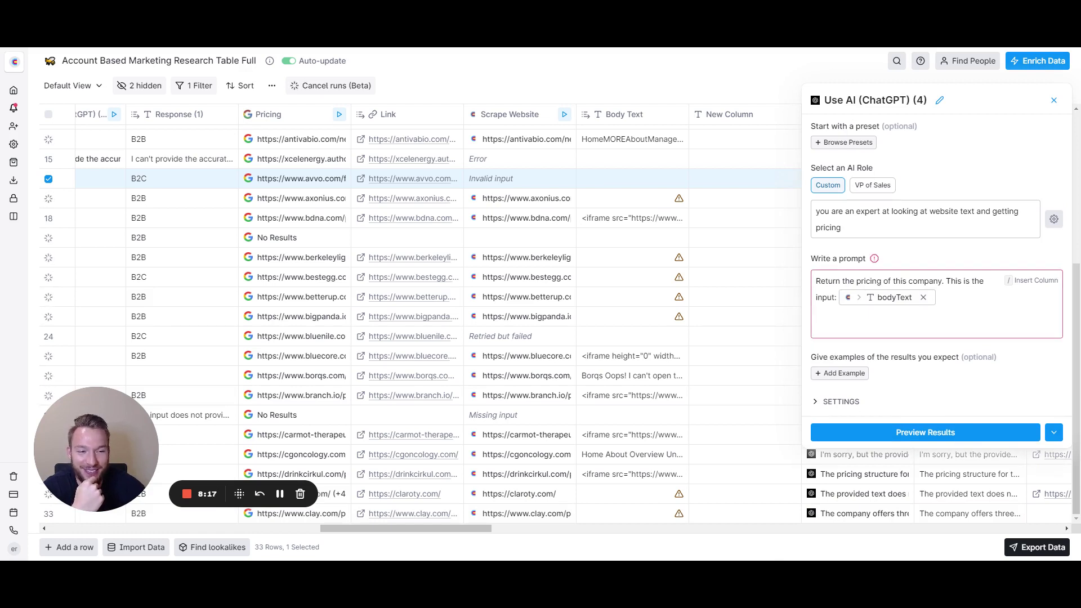
{"action": "mouse_move", "coordinate": [876, 260]}
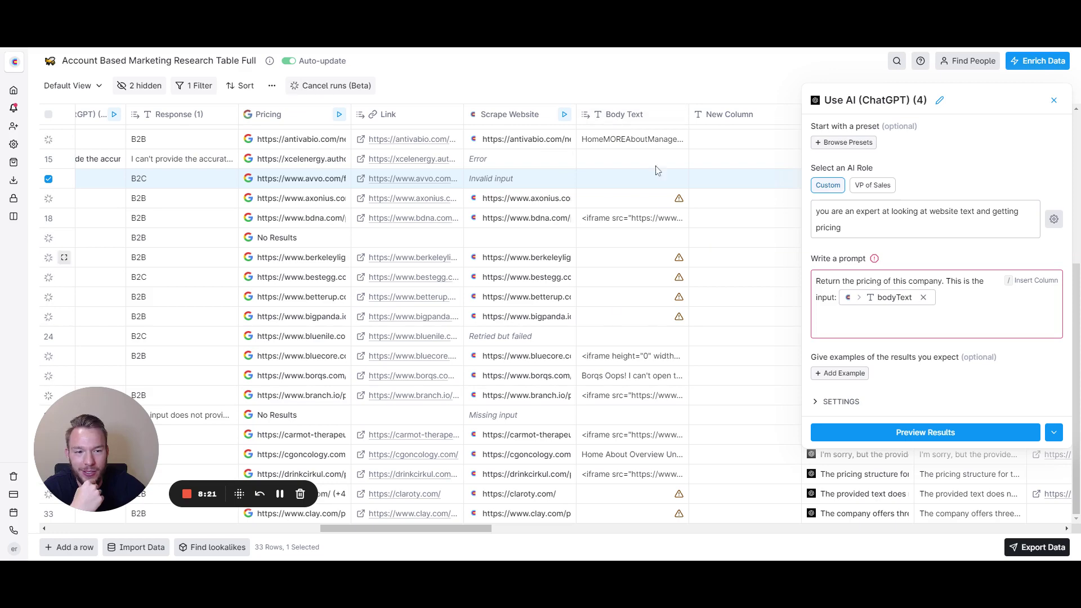
{"action": "scroll", "coordinate": [622, 299], "scroll_direction": "right", "scroll_amount": 8}
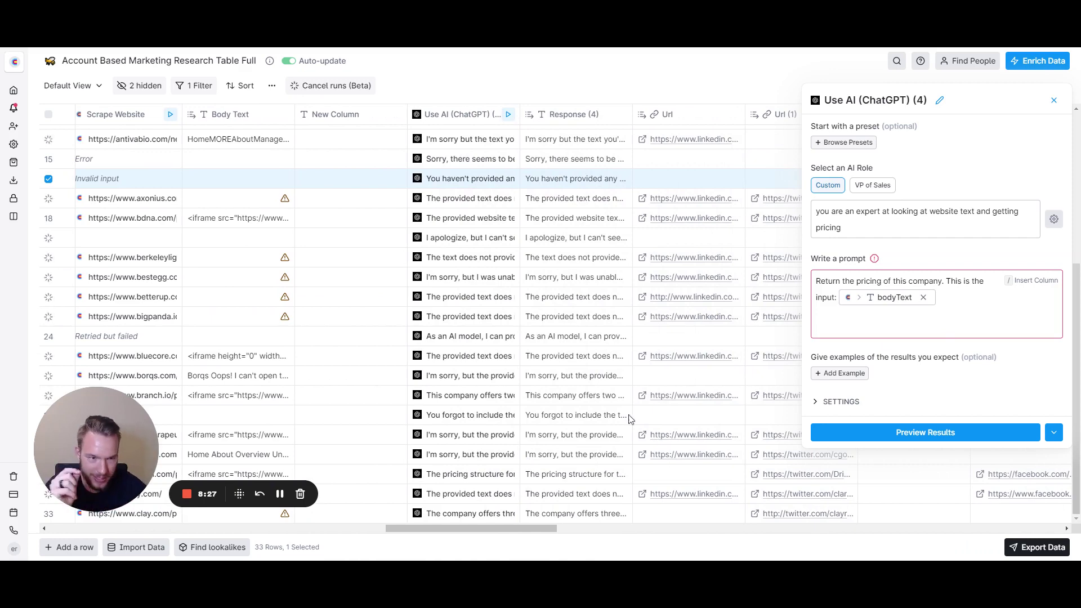
Close the AI settings and inspect 6sense's scraped website data down to its Twitter link.
{"action": "left_click", "coordinate": [1053, 101]}
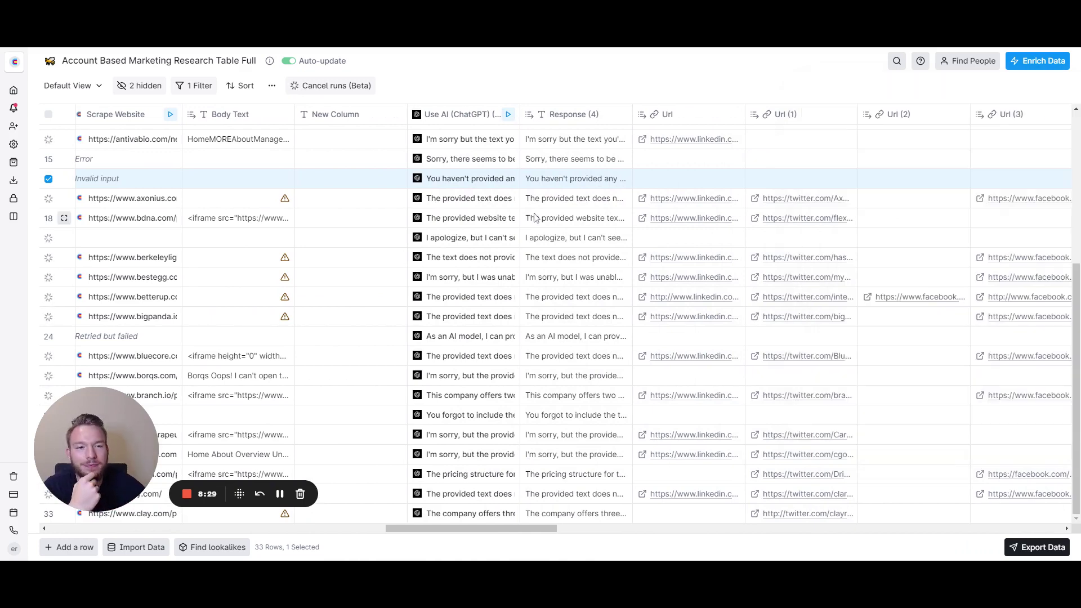
{"action": "scroll", "coordinate": [535, 218], "scroll_direction": "right", "scroll_amount": 9}
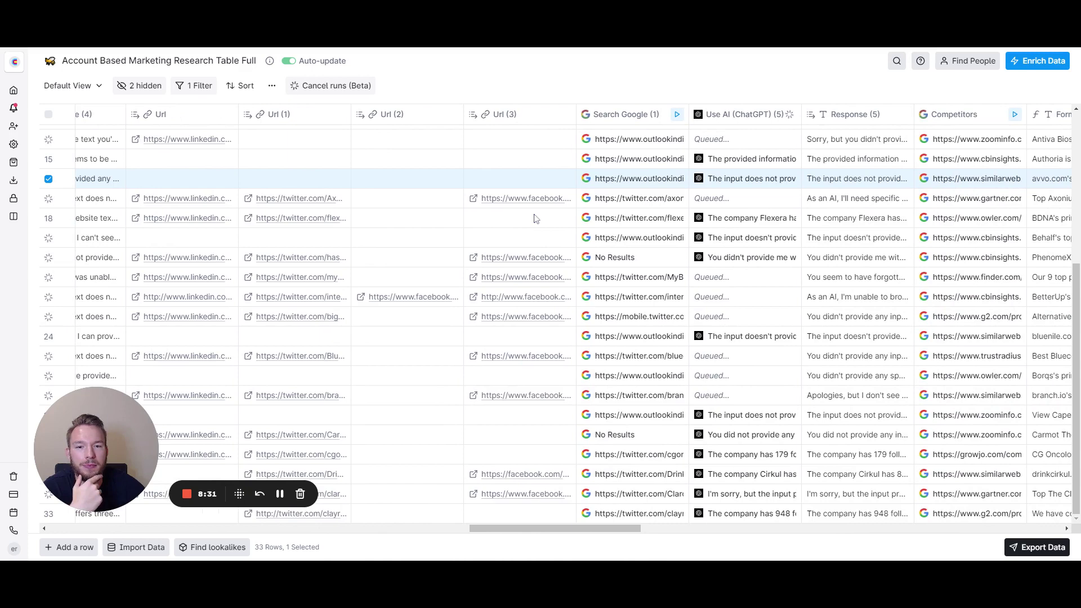
{"action": "scroll", "coordinate": [535, 218], "scroll_direction": "right", "scroll_amount": 2}
{"action": "scroll", "coordinate": [534, 217], "scroll_direction": "up", "scroll_amount": 5}
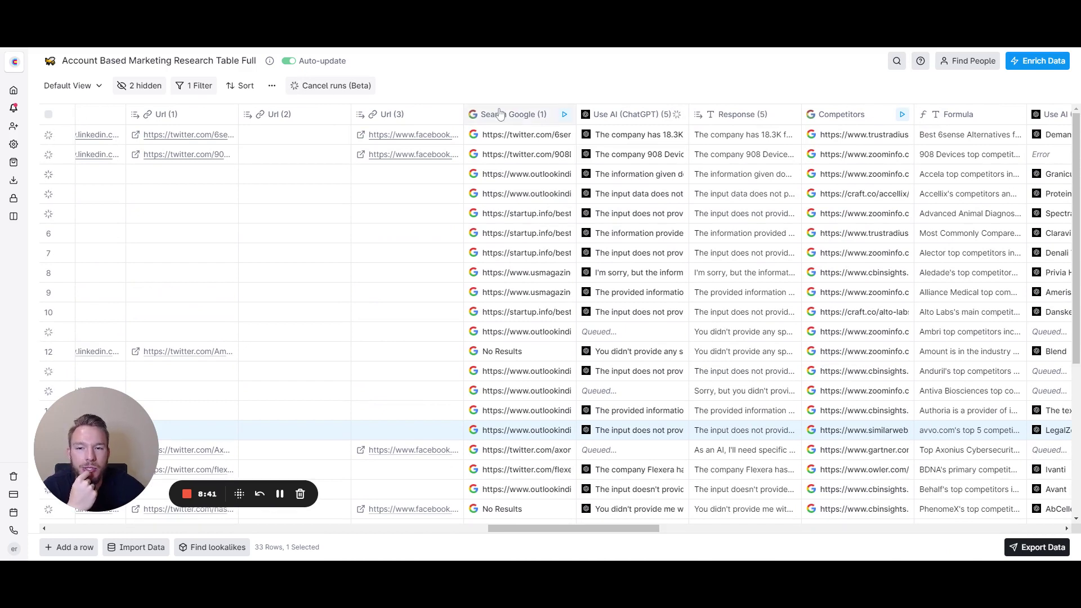
{"action": "scroll", "coordinate": [512, 217], "scroll_direction": "left", "scroll_amount": 10}
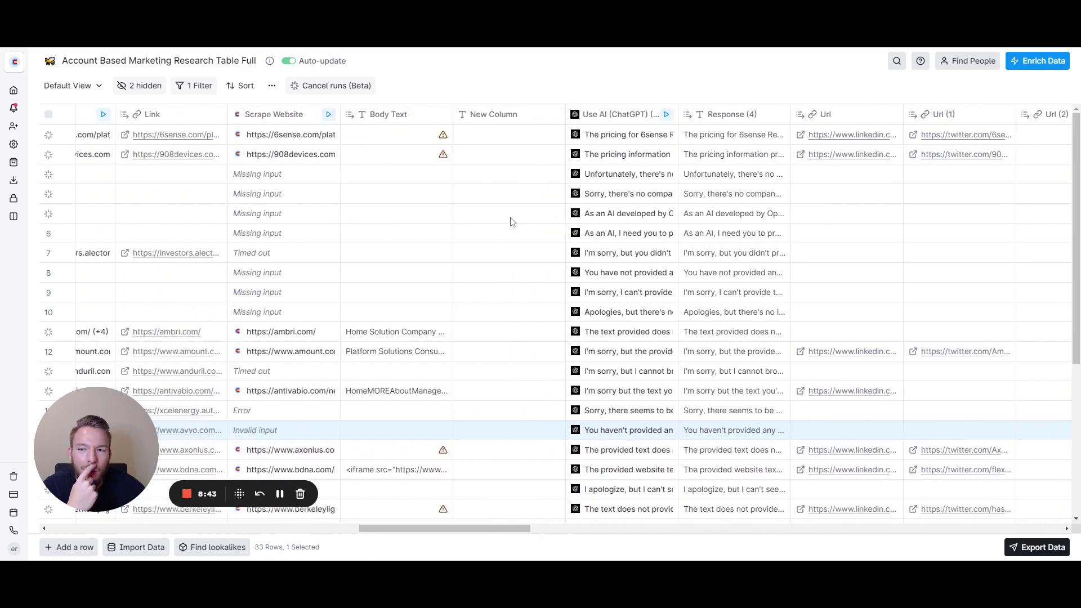
{"action": "scroll", "coordinate": [512, 221], "scroll_direction": "left", "scroll_amount": 5}
{"action": "left_click", "coordinate": [441, 134]}
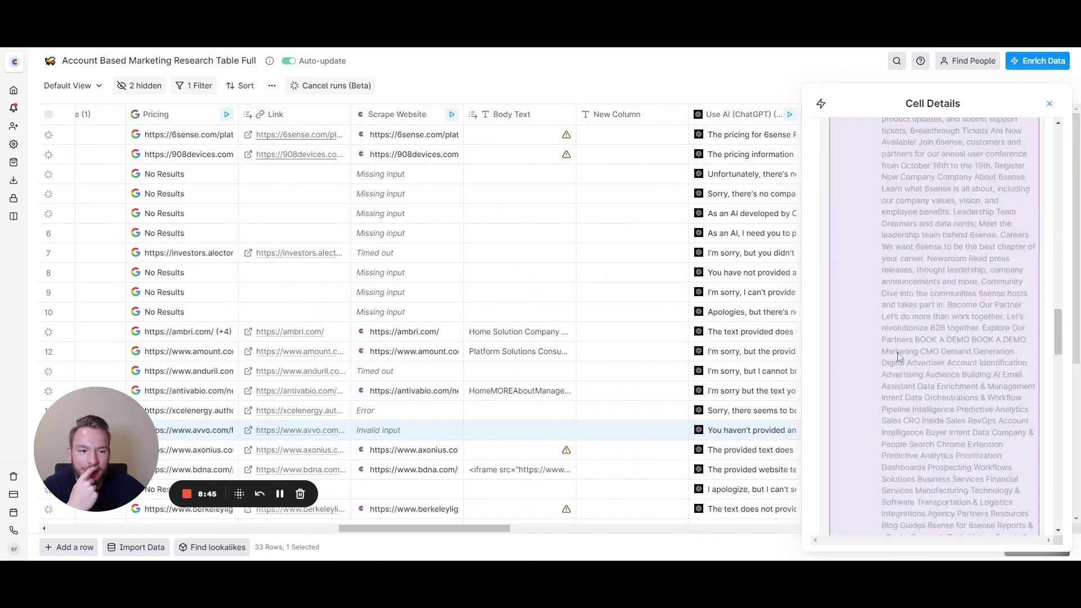
{"action": "scroll", "coordinate": [897, 356], "scroll_direction": "down", "scroll_amount": 8}
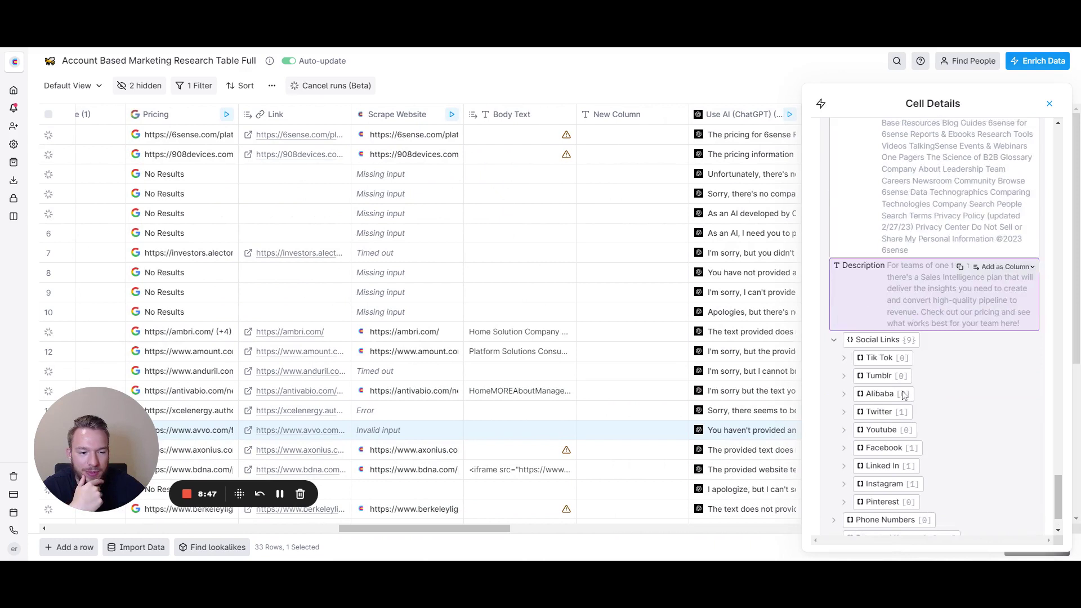
{"action": "scroll", "coordinate": [903, 395], "scroll_direction": "down", "scroll_amount": 2}
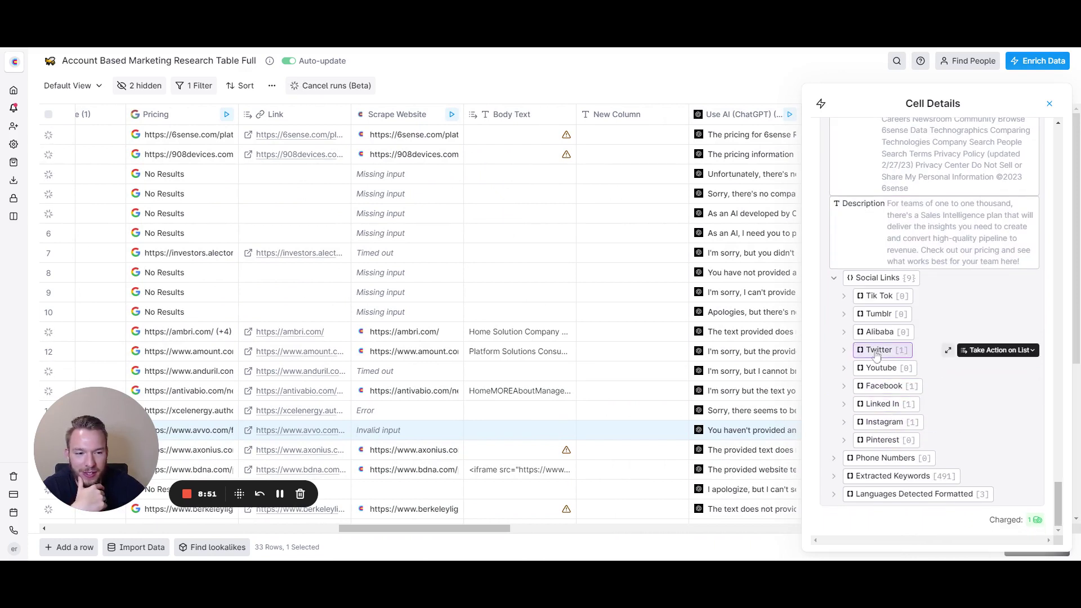
{"action": "left_click", "coordinate": [875, 351]}
{"action": "left_click", "coordinate": [875, 369]}
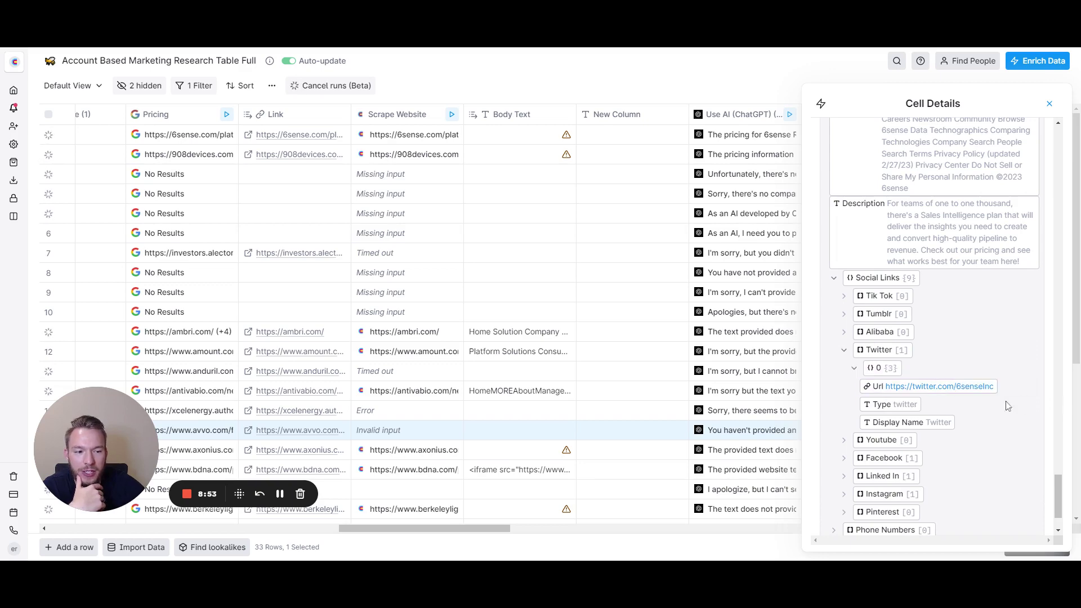
Close cell details and show the Search Google (1) column settings with query site: Url (1) followers.
{"action": "left_click", "coordinate": [1049, 104]}
{"action": "scroll", "coordinate": [593, 197], "scroll_direction": "right", "scroll_amount": 10}
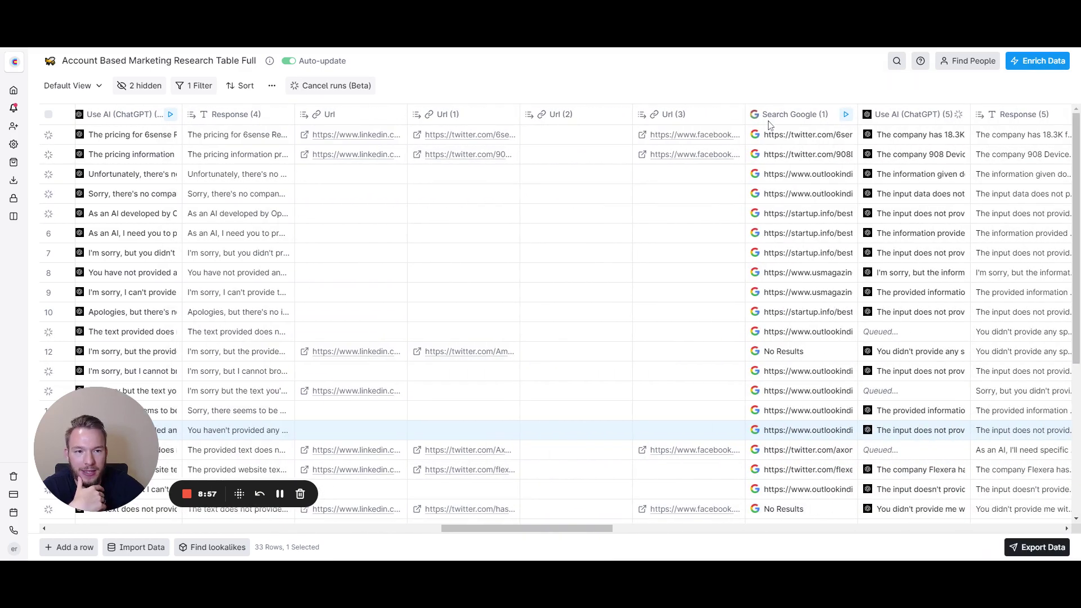
{"action": "left_click", "coordinate": [769, 123]}
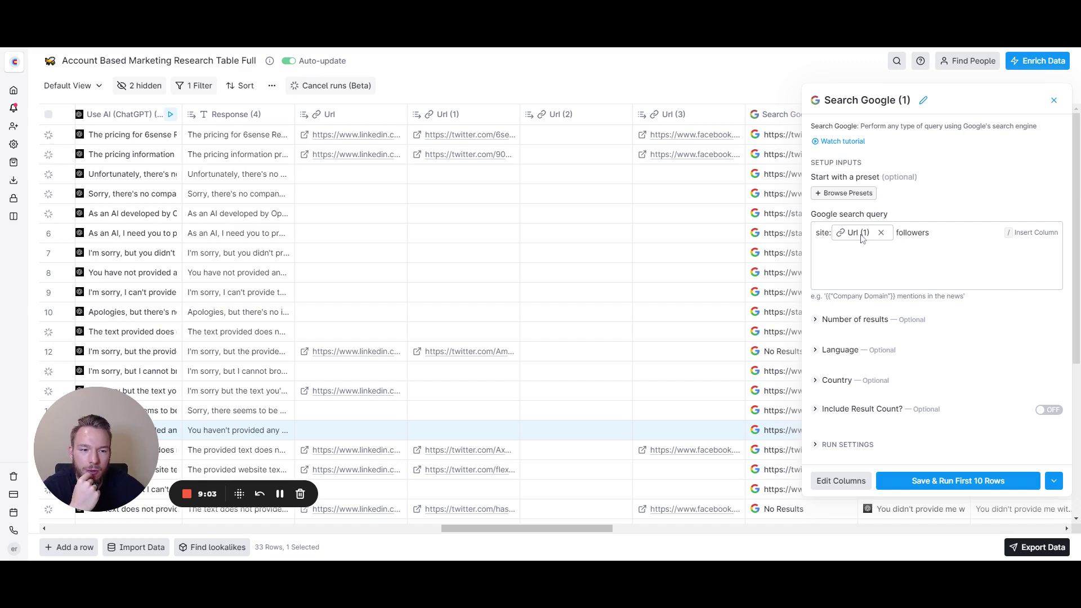
Inspect the Search Google (1) query, selecting its 'followers' term.
{"action": "scroll", "coordinate": [394, 253], "scroll_direction": "left", "scroll_amount": 4}
{"action": "scroll", "coordinate": [369, 251], "scroll_direction": "left", "scroll_amount": 5}
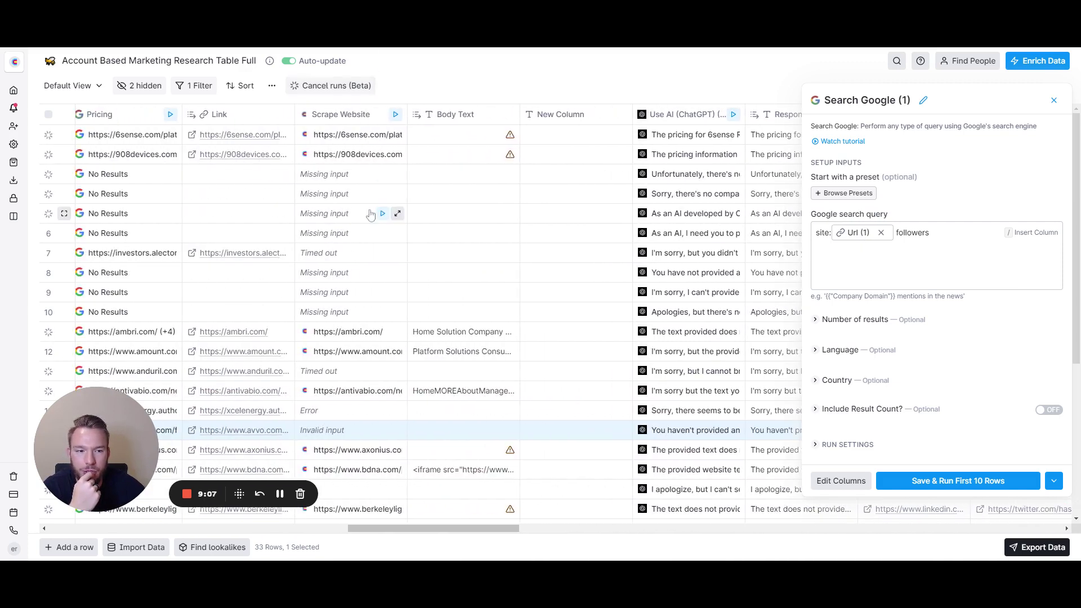
{"action": "scroll", "coordinate": [574, 243], "scroll_direction": "right", "scroll_amount": 2}
{"action": "scroll", "coordinate": [574, 243], "scroll_direction": "right", "scroll_amount": 8}
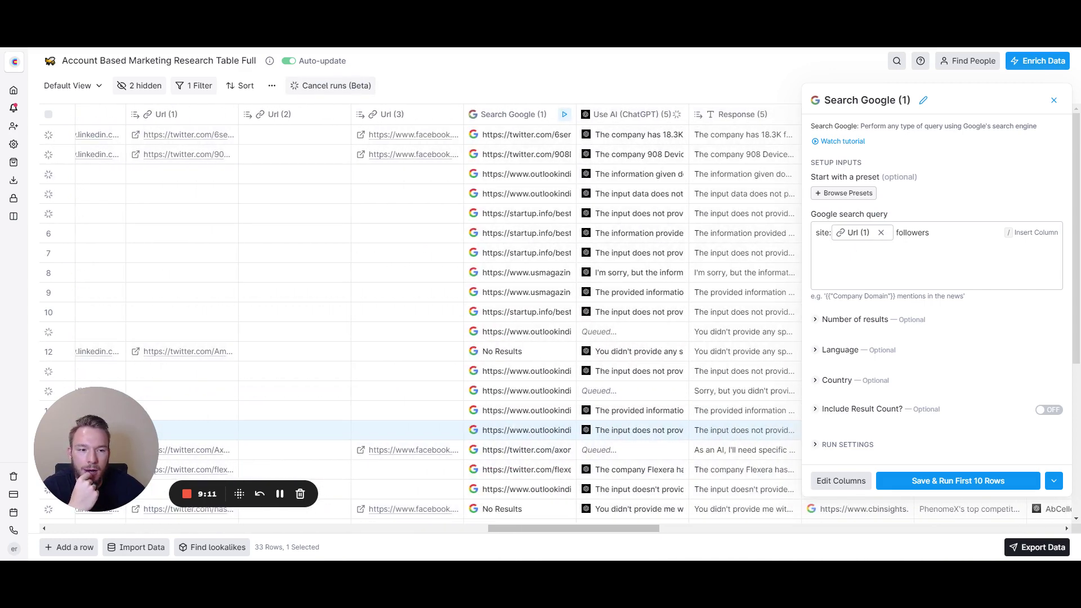
{"action": "double_click", "coordinate": [912, 233]}
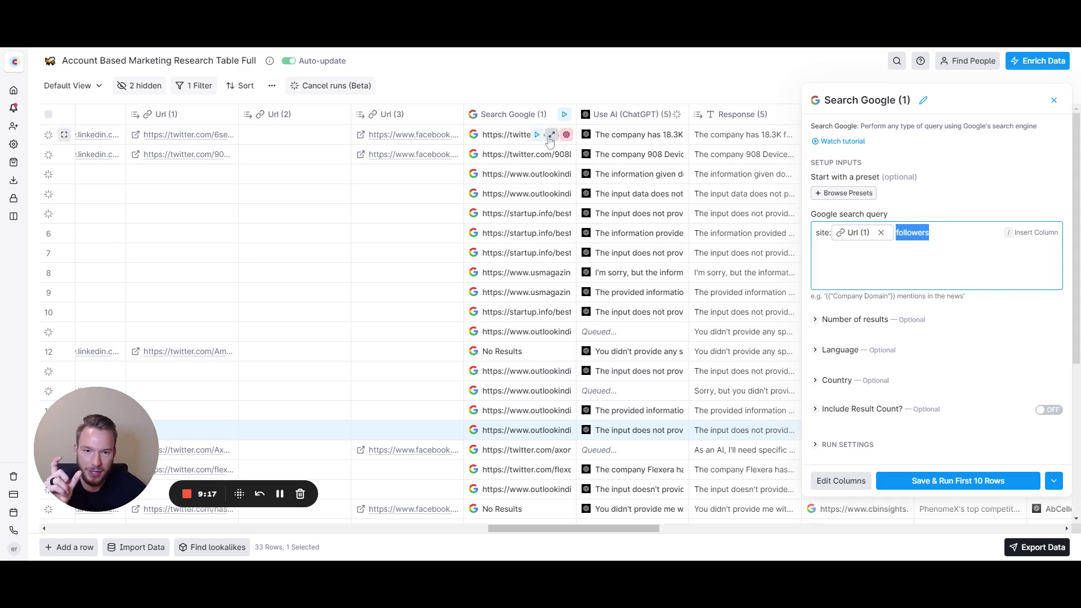
View 6sense's Google search results and expand the second result showing 18.3K followers.
{"action": "left_click", "coordinate": [550, 137]}
{"action": "left_click", "coordinate": [834, 157]}
{"action": "left_click", "coordinate": [861, 176]}
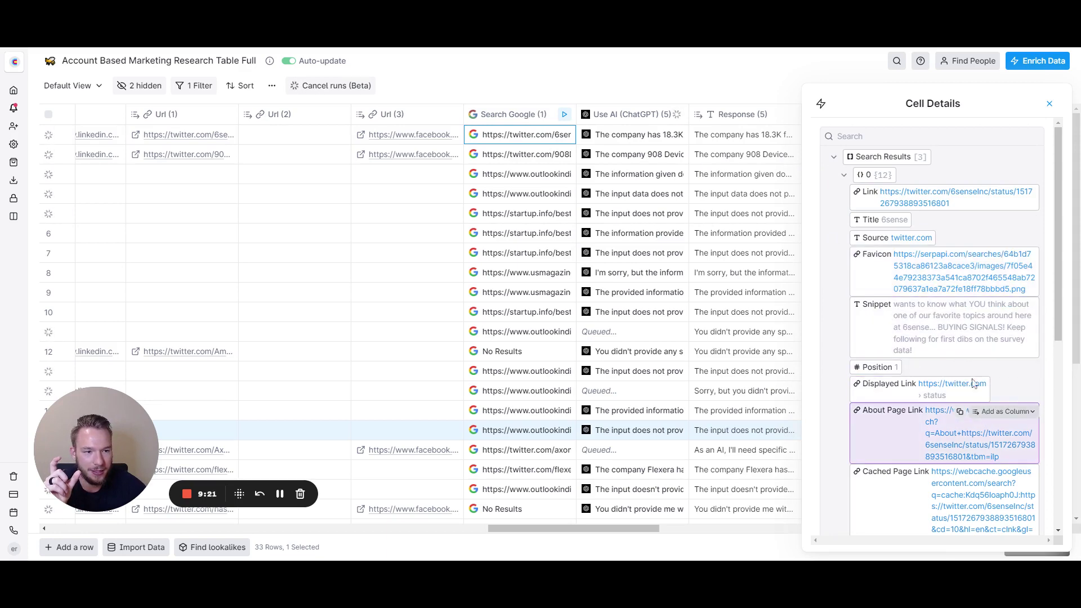
{"action": "left_click", "coordinate": [861, 175]}
{"action": "left_click", "coordinate": [861, 193]}
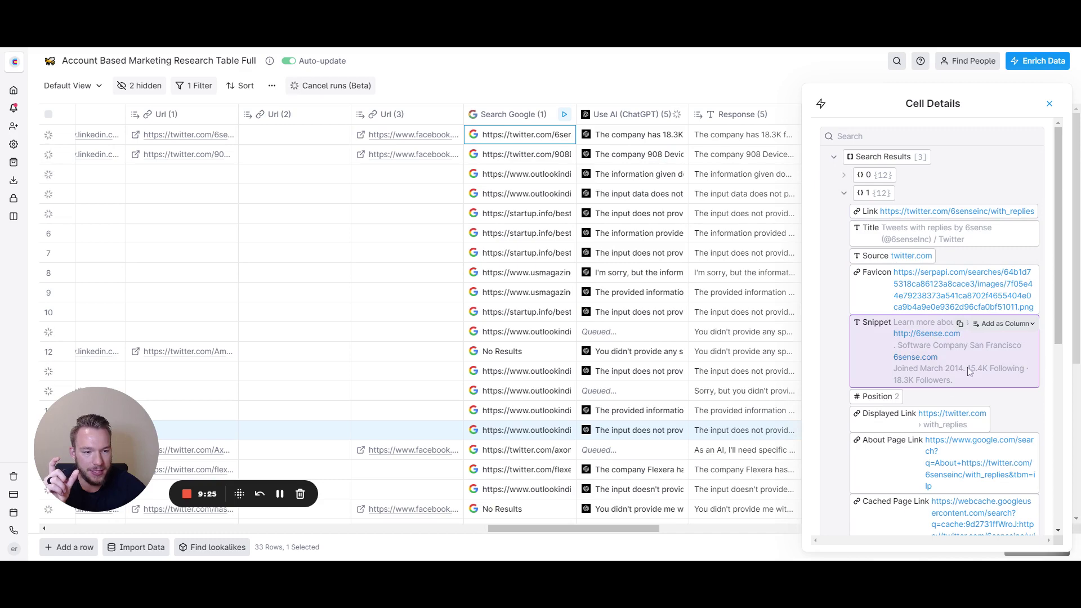
{"action": "left_click", "coordinate": [1049, 104]}
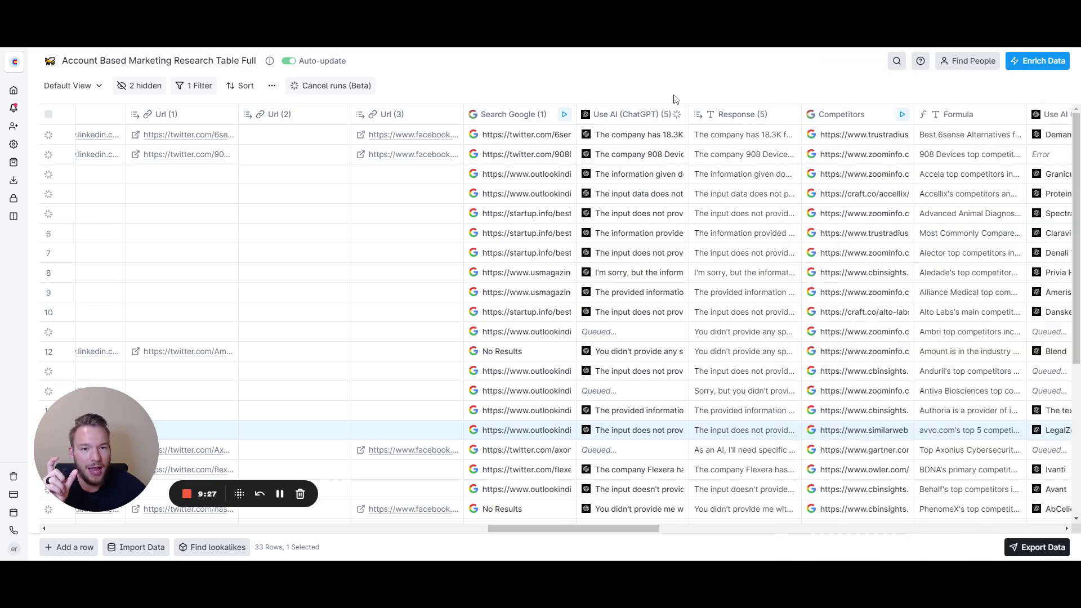
{"action": "left_click", "coordinate": [638, 118]}
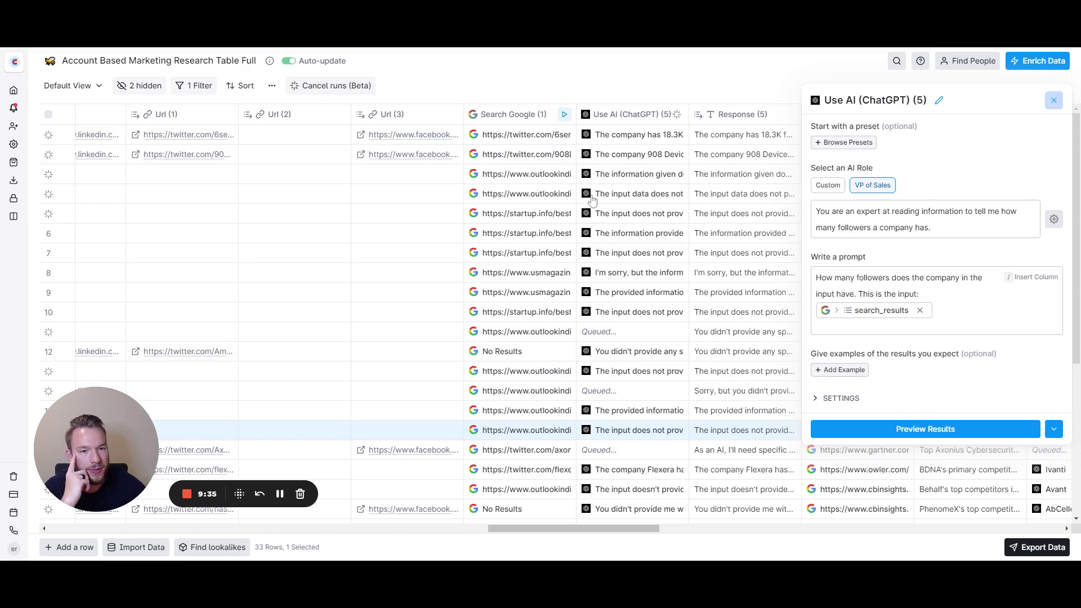
{"action": "left_click", "coordinate": [1054, 101]}
{"action": "scroll", "coordinate": [585, 203], "scroll_direction": "right", "scroll_amount": 5}
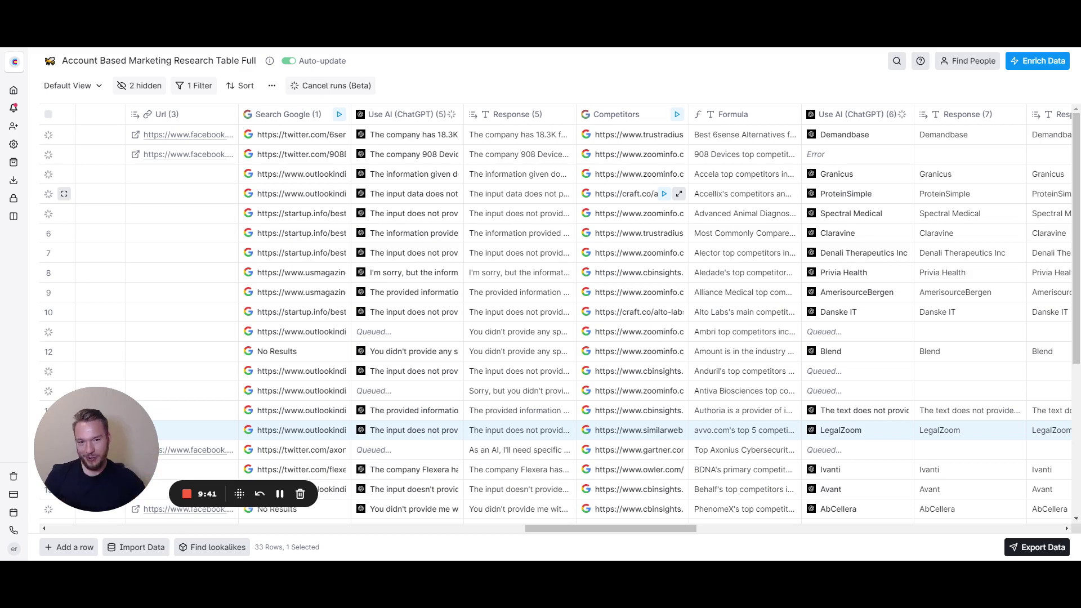
{"action": "left_click", "coordinate": [639, 121]}
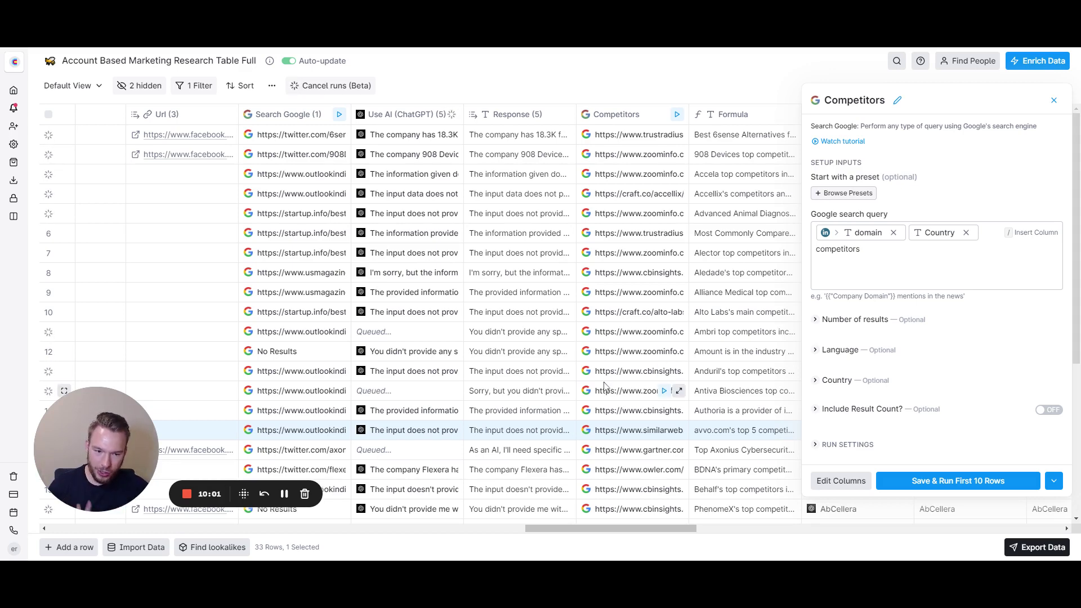
{"action": "scroll", "coordinate": [605, 386], "scroll_direction": "down", "scroll_amount": 5}
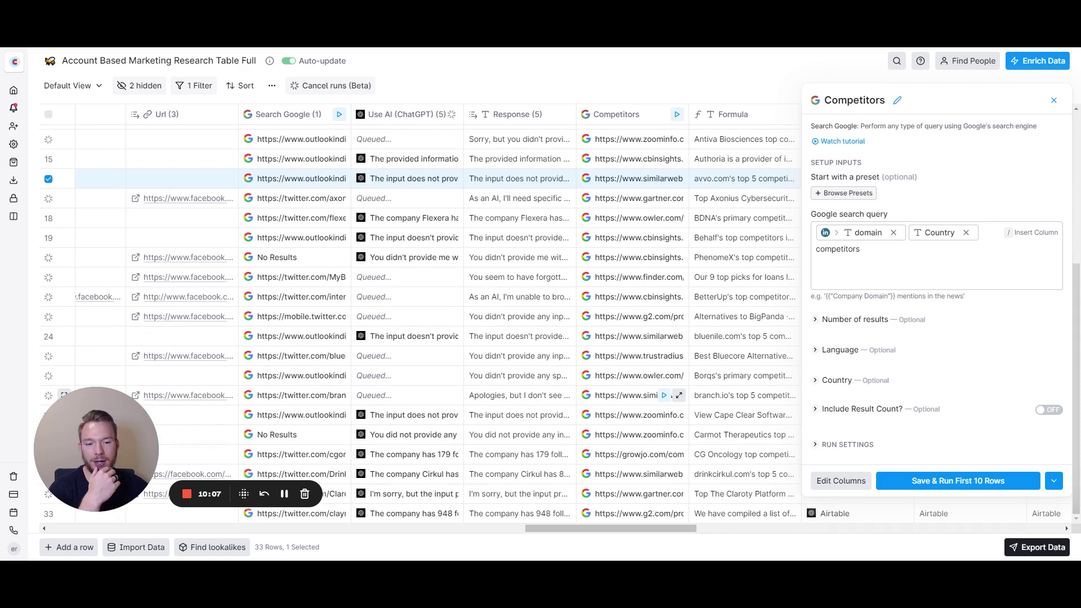
{"action": "scroll", "coordinate": [627, 348], "scroll_direction": "up", "scroll_amount": 2}
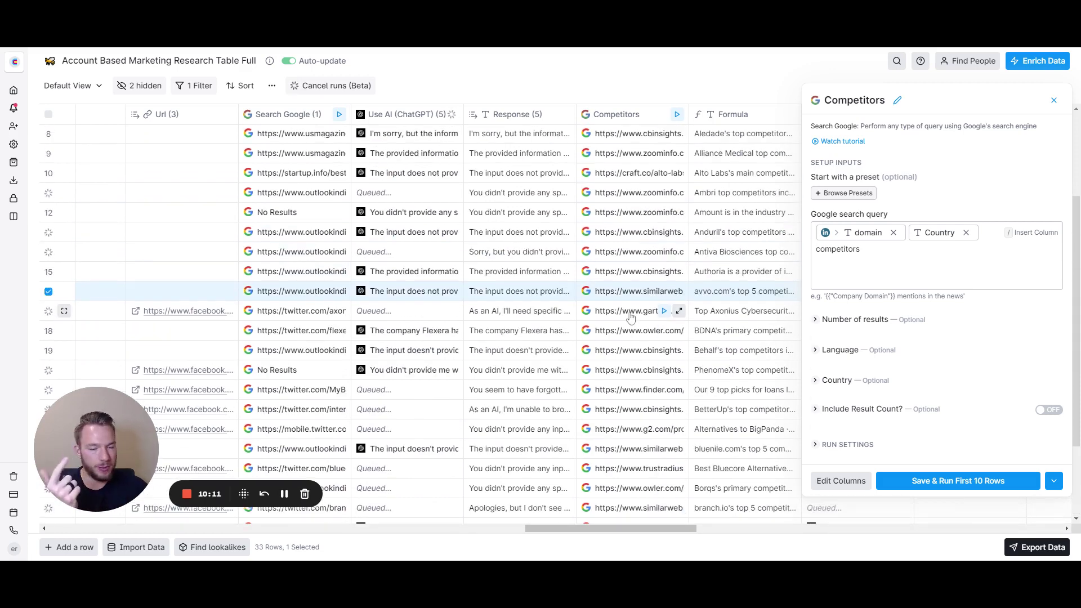
{"action": "scroll", "coordinate": [630, 318], "scroll_direction": "down", "scroll_amount": 2}
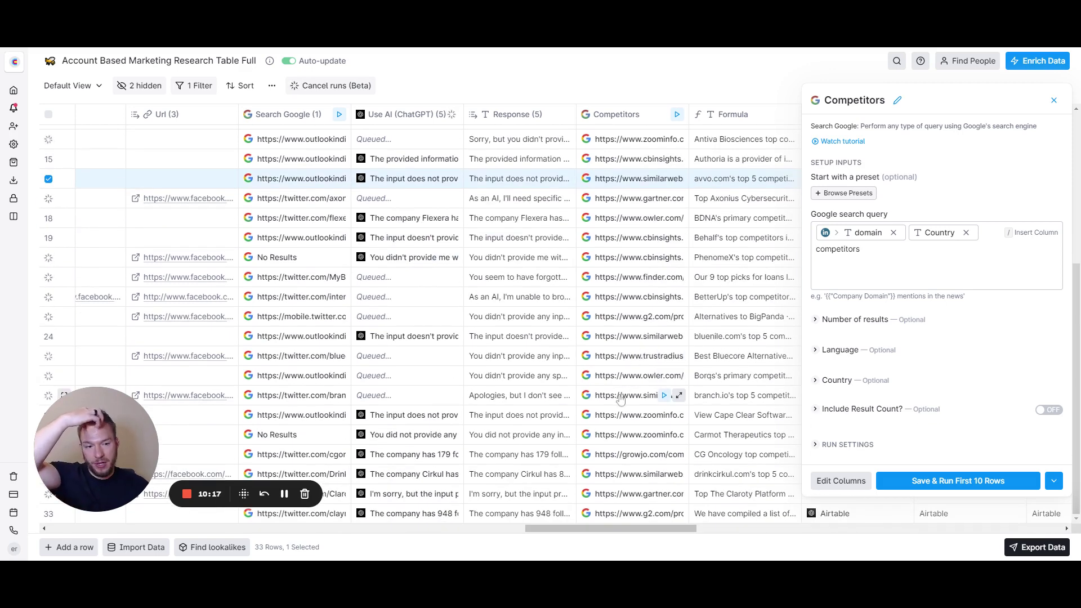
{"action": "left_click", "coordinate": [855, 319]}
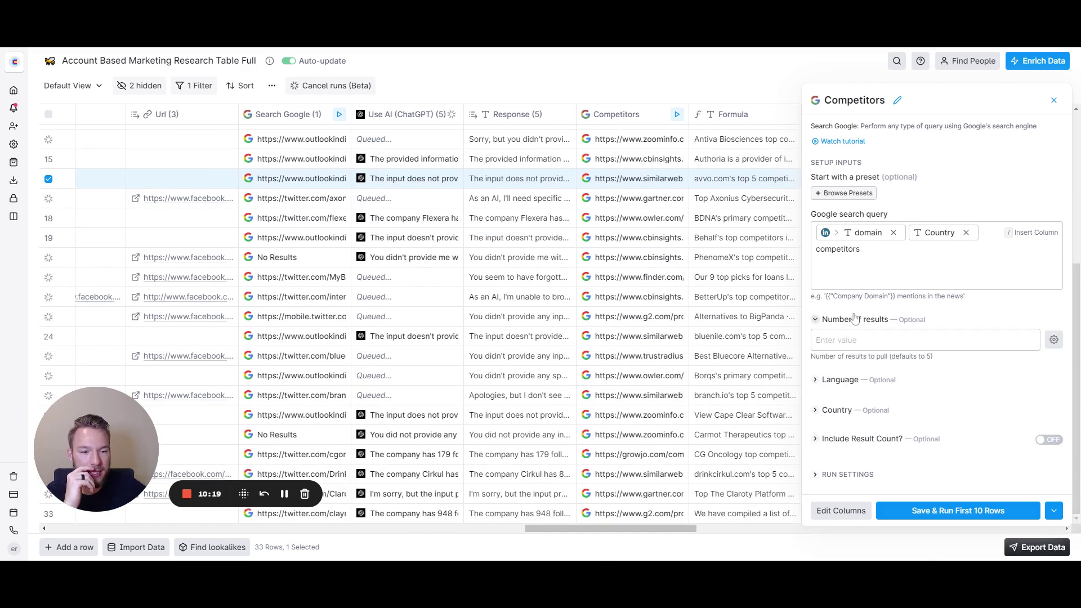
{"action": "left_click", "coordinate": [855, 318]}
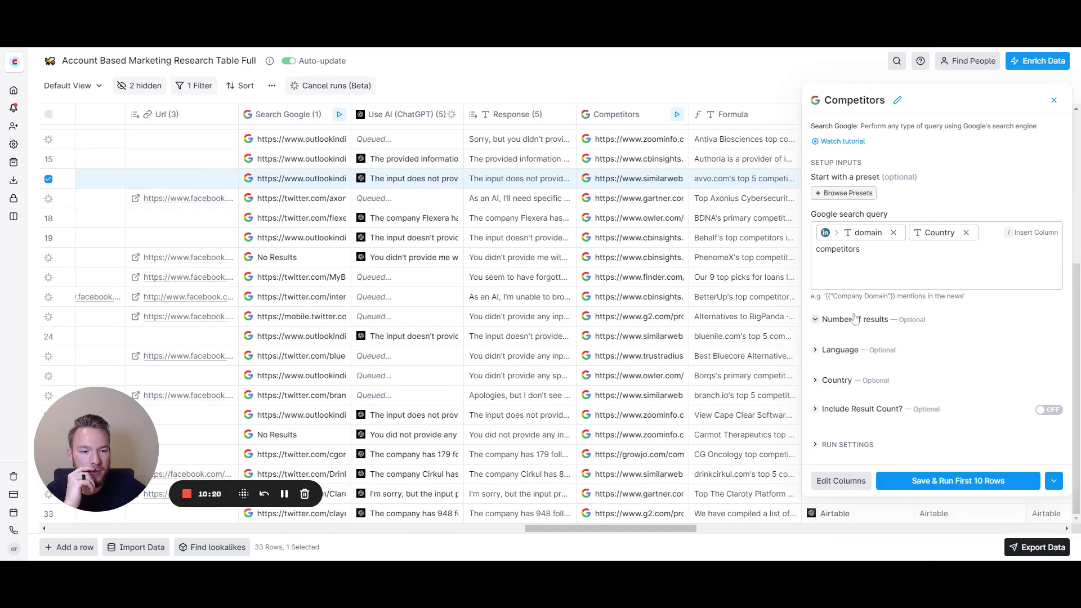
{"action": "left_click", "coordinate": [1053, 101]}
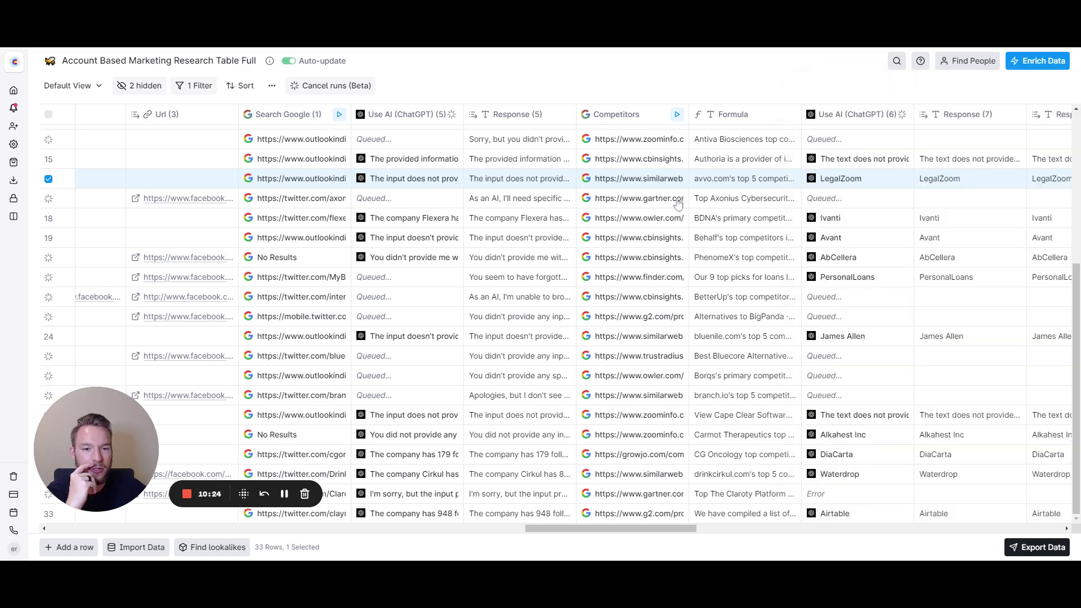
{"action": "left_click", "coordinate": [680, 179]}
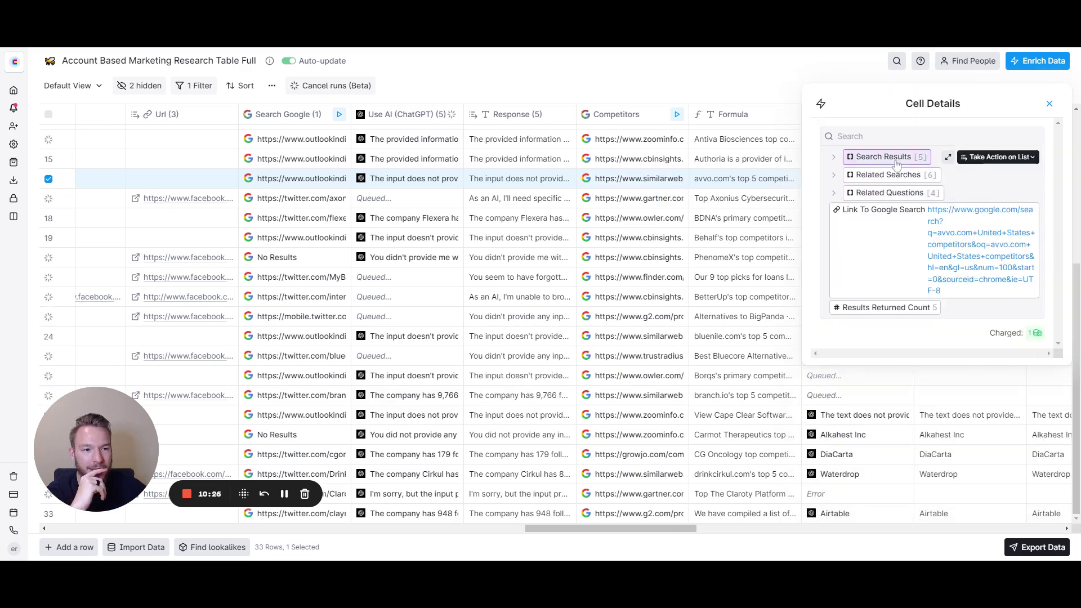
{"action": "left_click", "coordinate": [878, 156]}
{"action": "left_click", "coordinate": [890, 176]}
{"action": "mouse_move", "coordinate": [902, 246]}
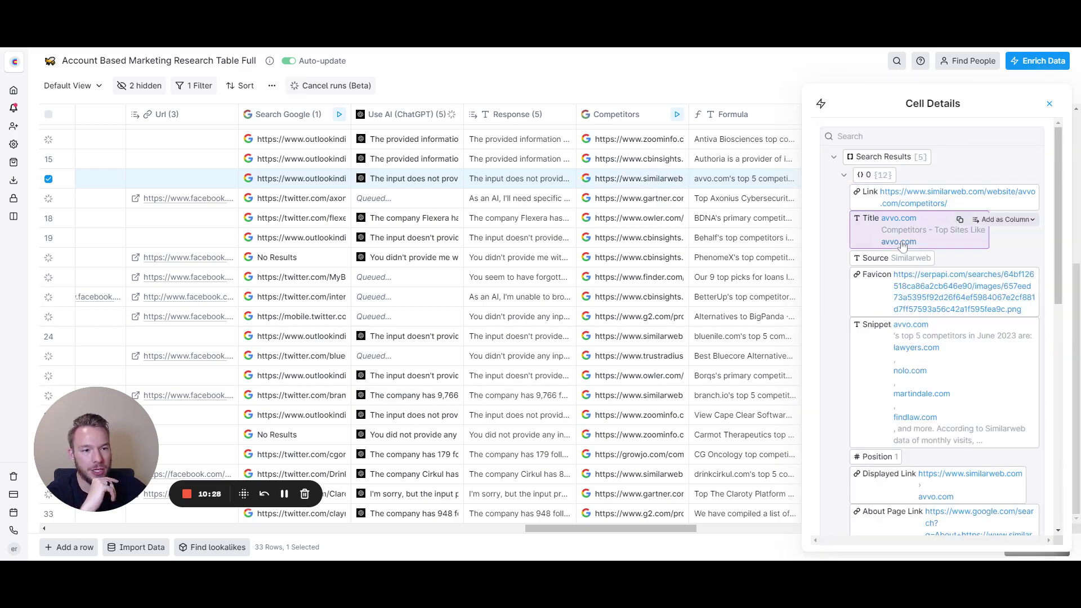
{"action": "mouse_move", "coordinate": [1021, 341]}
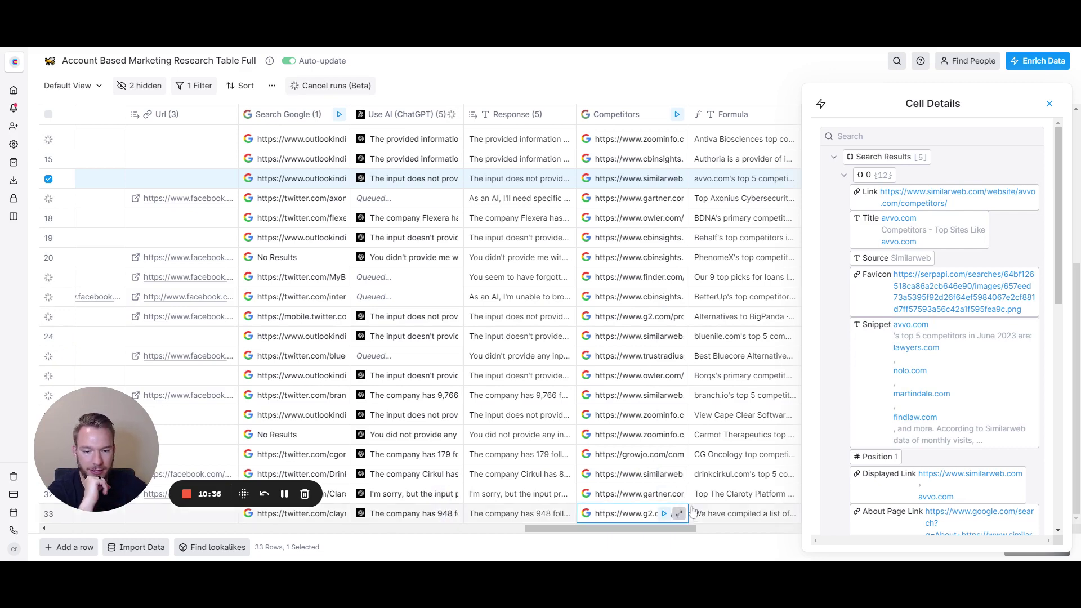
{"action": "left_click", "coordinate": [678, 513]}
{"action": "left_click", "coordinate": [883, 157]}
{"action": "left_click", "coordinate": [875, 176]}
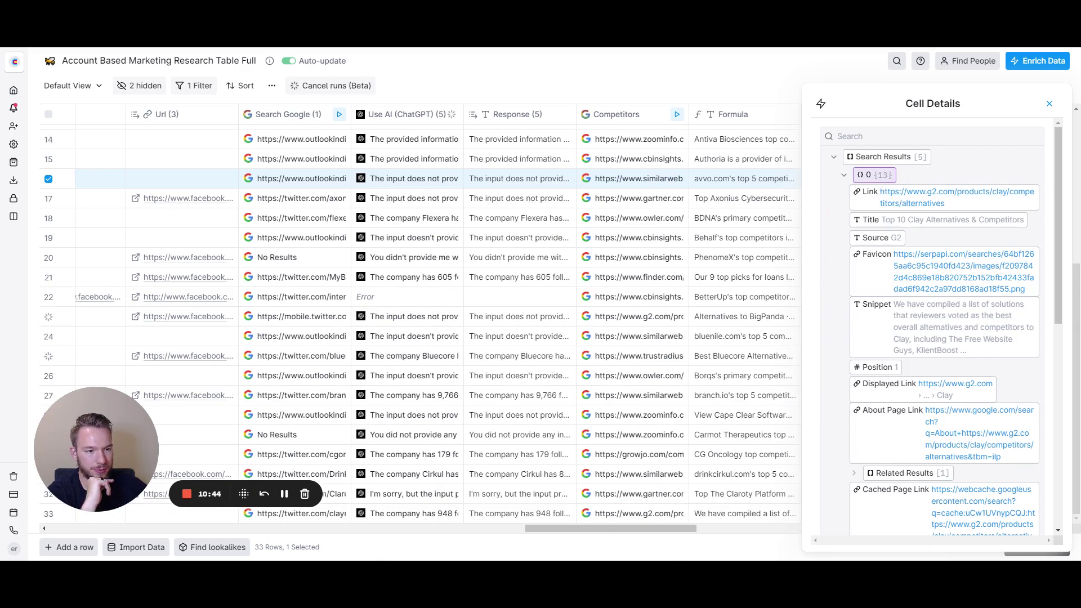
{"action": "mouse_move", "coordinate": [1003, 376]}
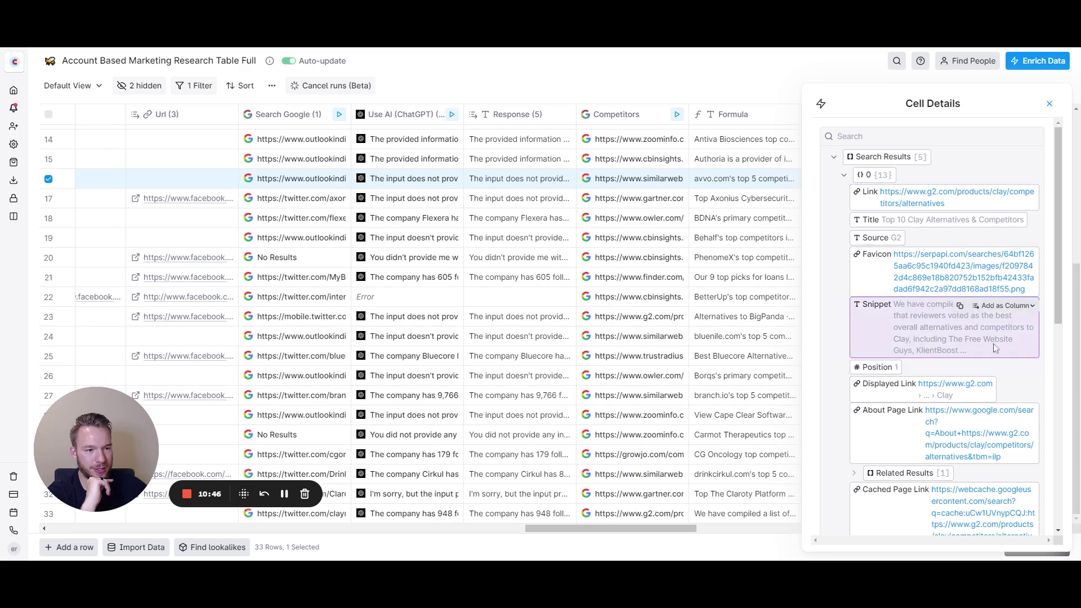
{"action": "left_click", "coordinate": [874, 175]}
{"action": "left_click", "coordinate": [871, 194]}
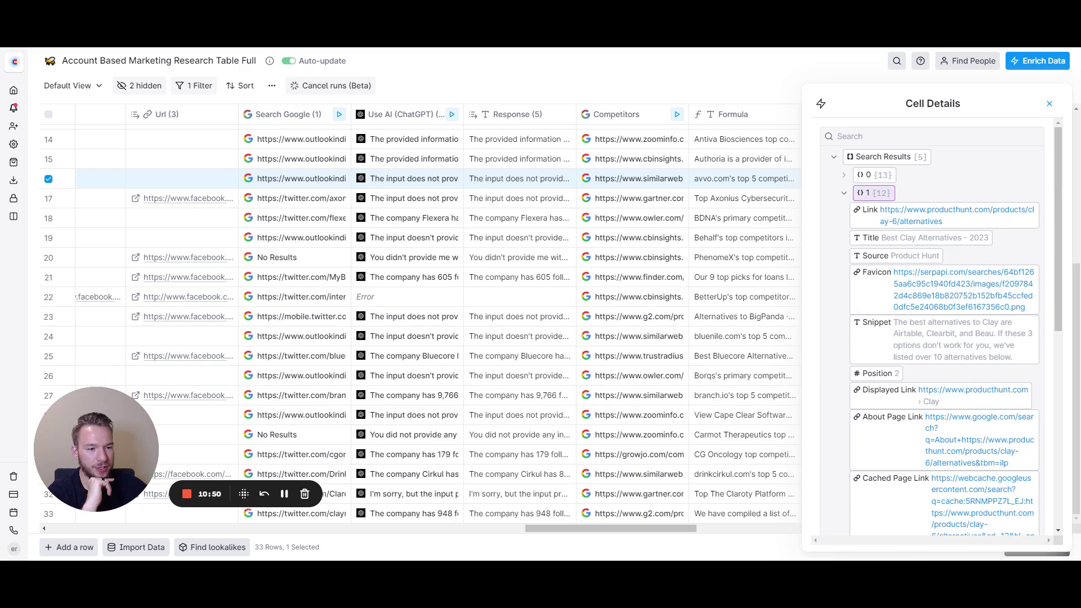
{"action": "left_click", "coordinate": [872, 193]}
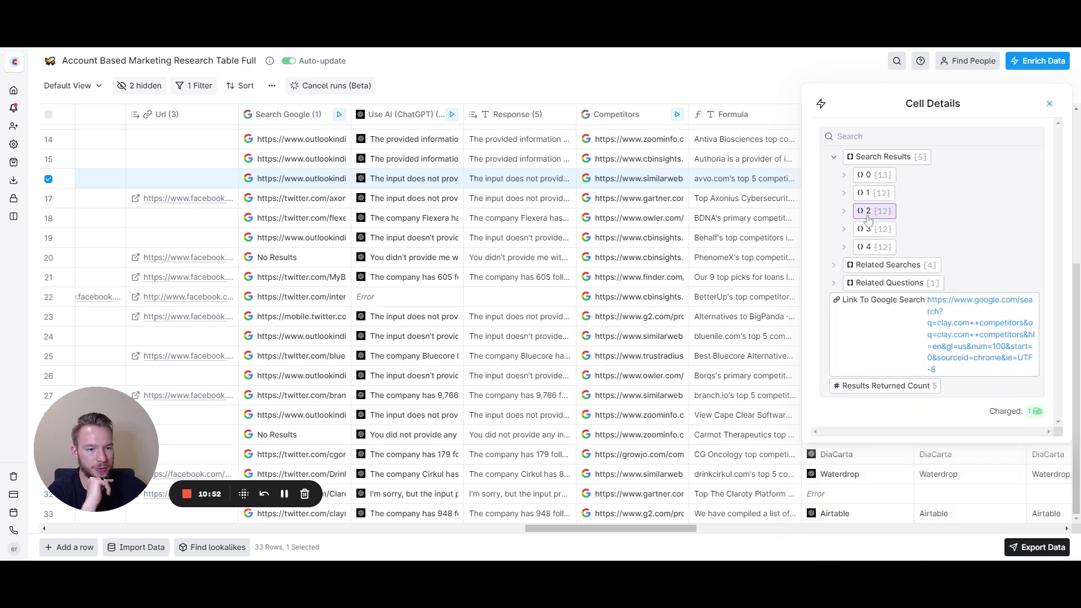
{"action": "left_click", "coordinate": [867, 212]}
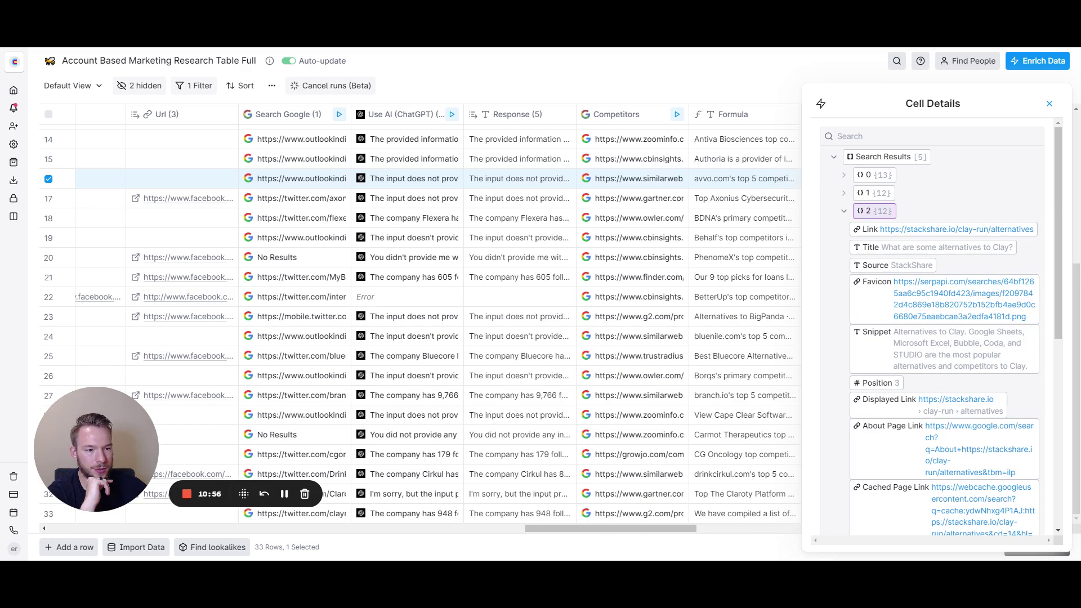
{"action": "left_click", "coordinate": [867, 211]}
{"action": "left_click", "coordinate": [872, 230]}
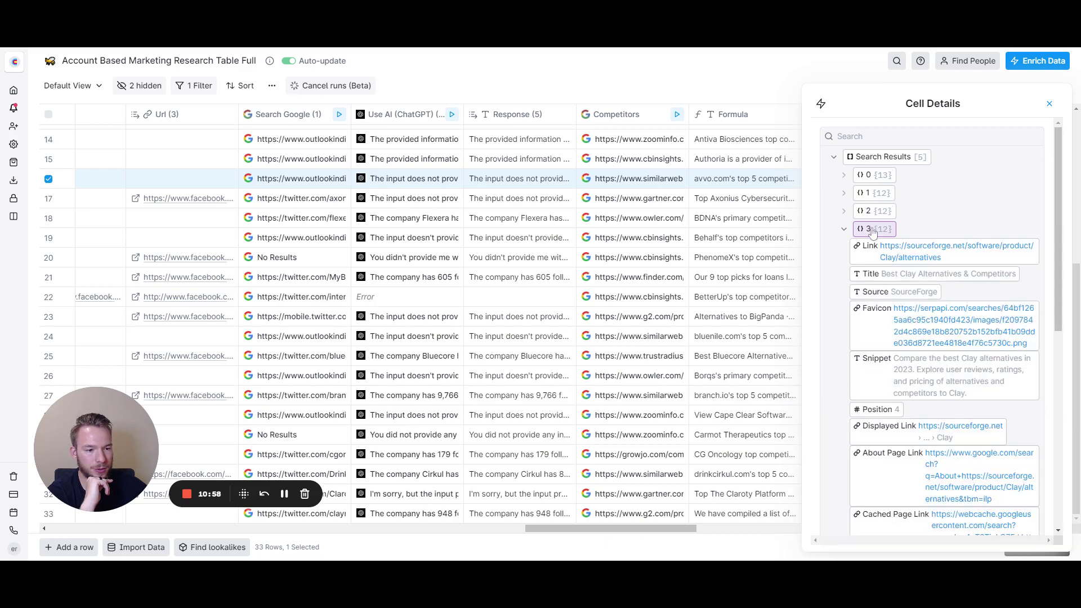
{"action": "left_click", "coordinate": [872, 229]}
{"action": "left_click", "coordinate": [1049, 104]}
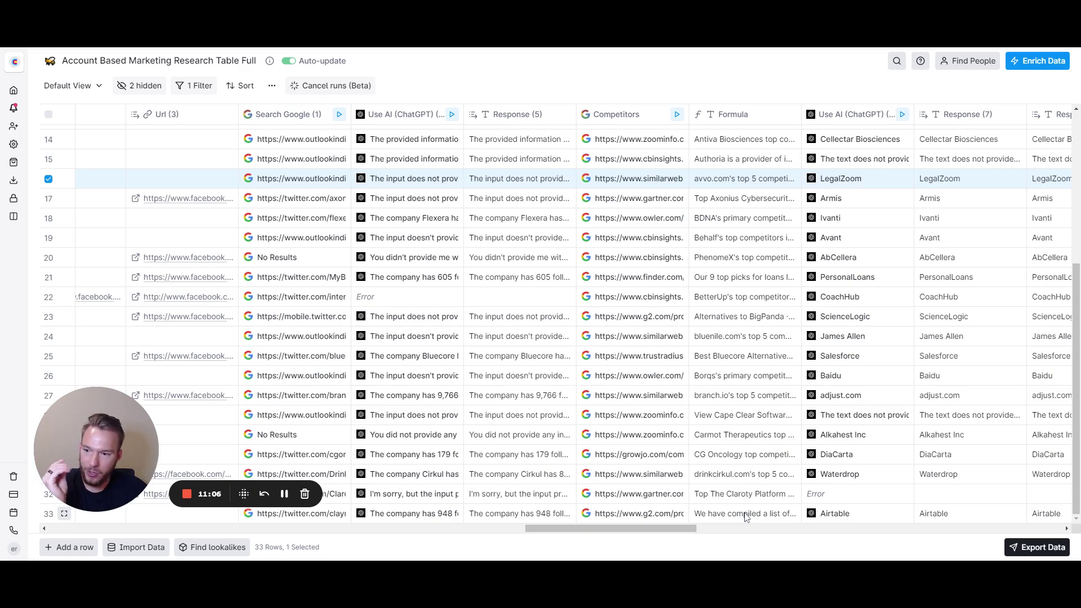
{"action": "left_click", "coordinate": [832, 119]}
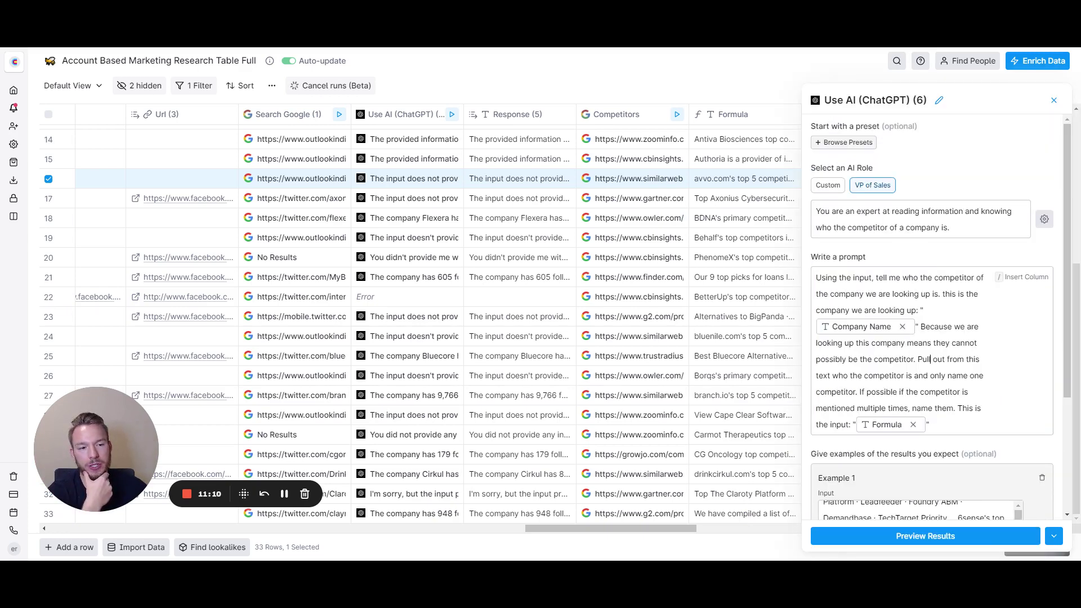
{"action": "left_click", "coordinate": [930, 359]}
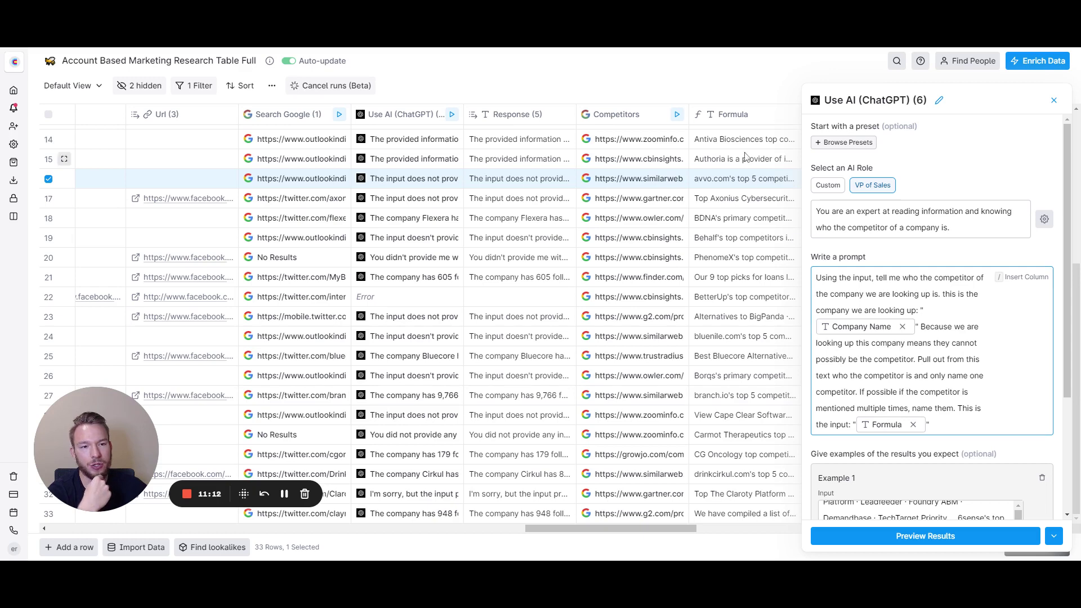
{"action": "left_click", "coordinate": [732, 114]}
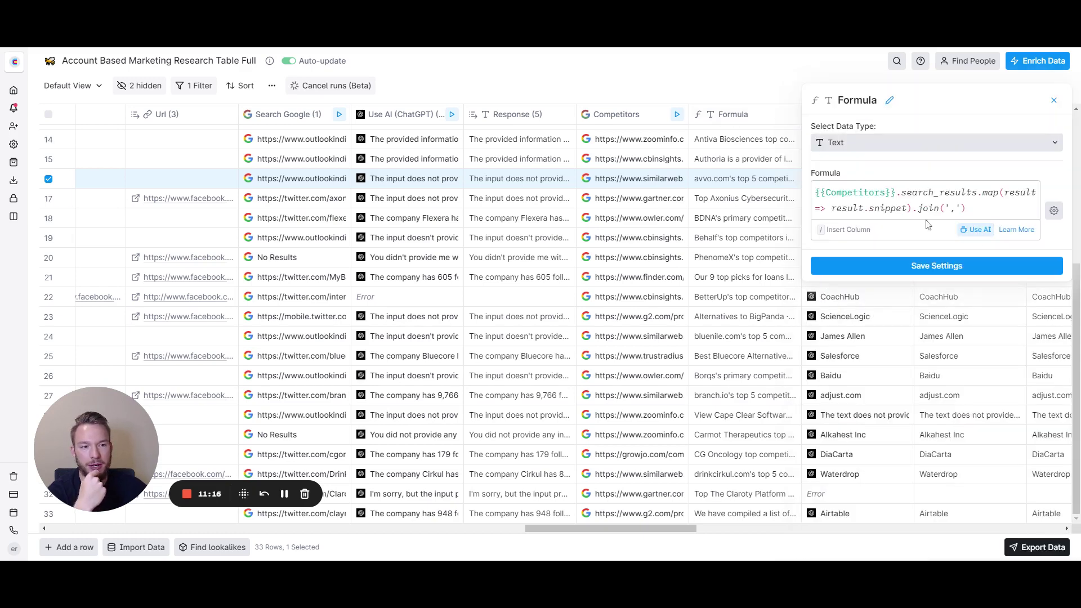
{"action": "left_click", "coordinate": [976, 230]}
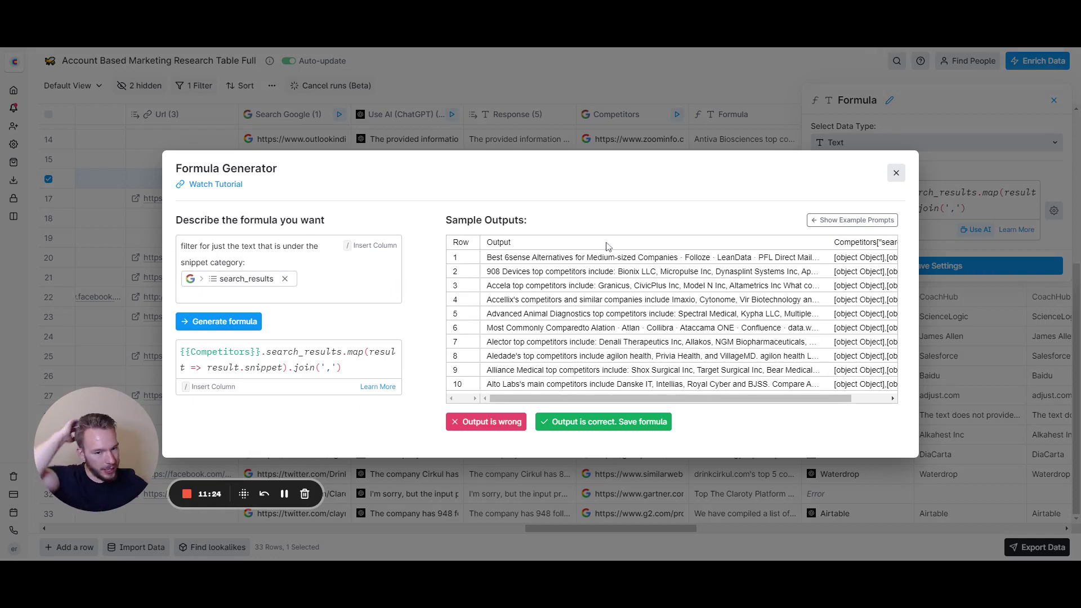
{"action": "left_click", "coordinate": [896, 173]}
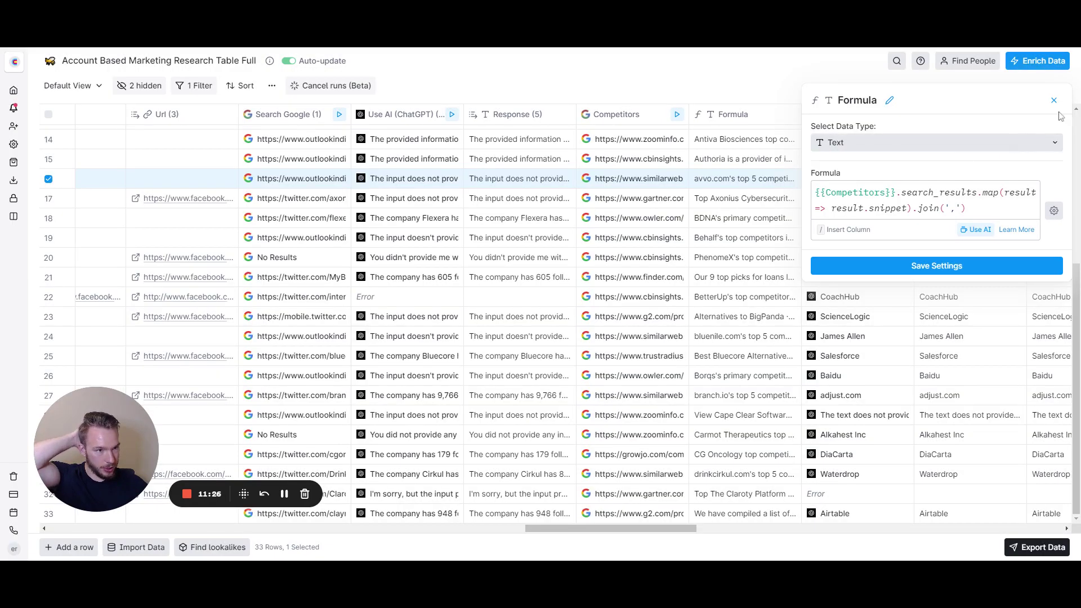
{"action": "left_click", "coordinate": [1054, 100]}
{"action": "left_click", "coordinate": [831, 125]}
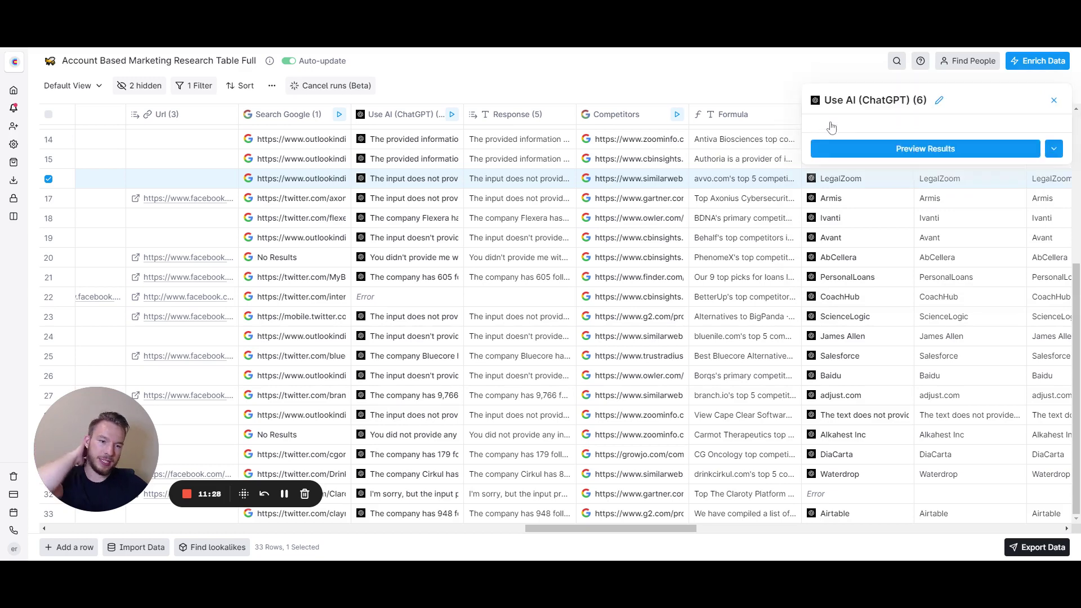
{"action": "left_click", "coordinate": [861, 359]}
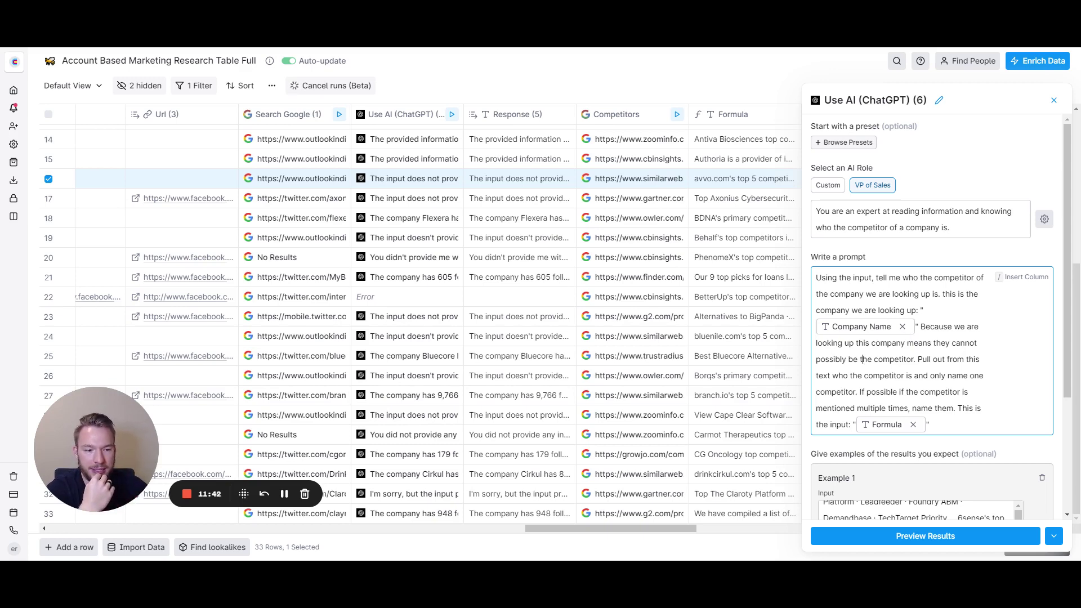
{"action": "left_click_drag", "start_coordinate": [917, 359], "coordinate": [936, 408]}
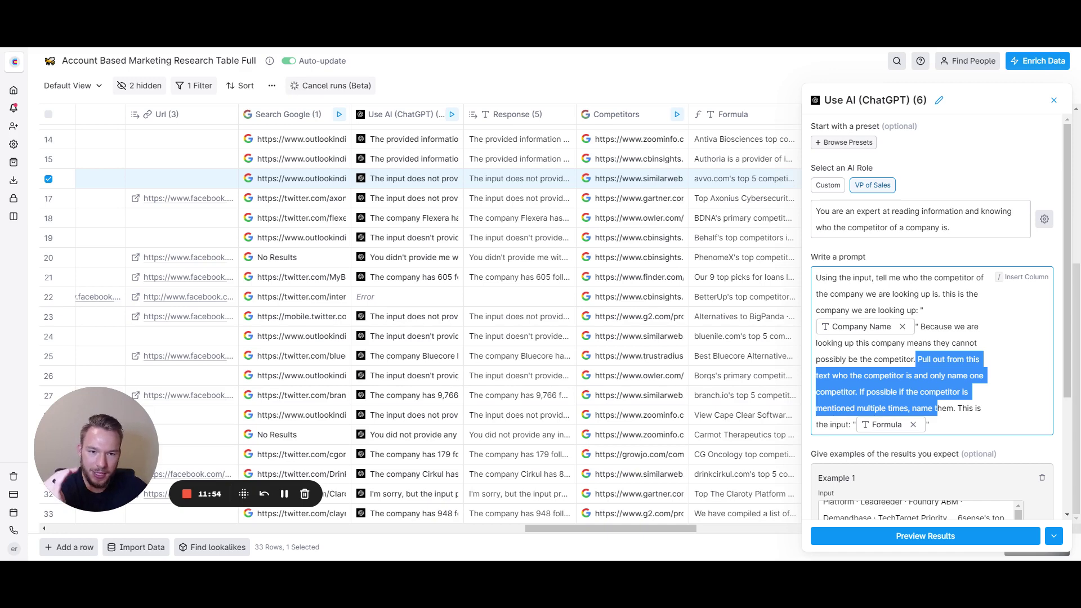
{"action": "left_click", "coordinate": [1053, 101]}
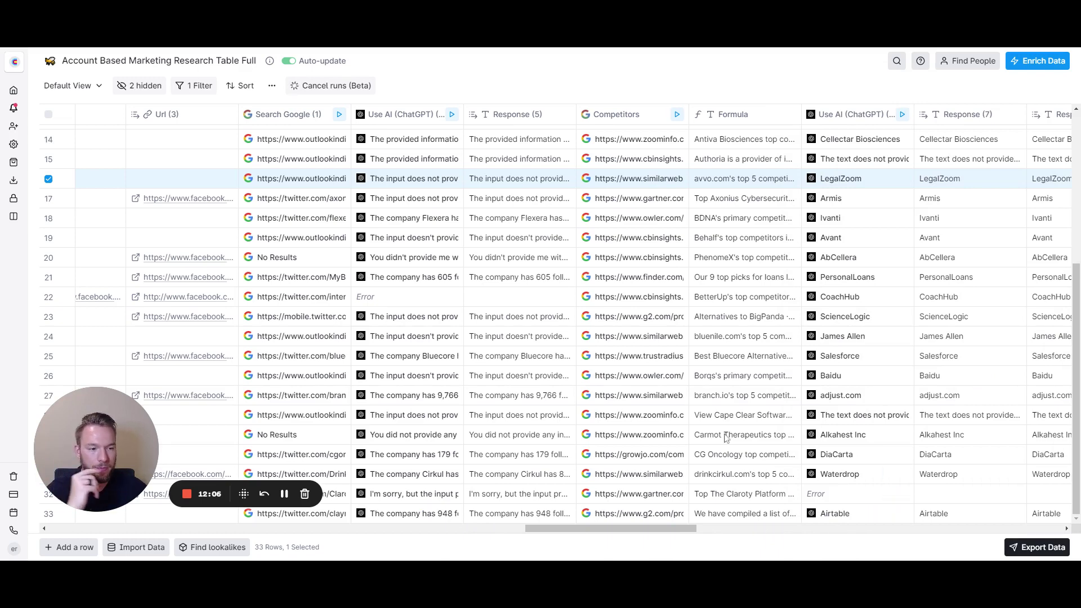
{"action": "scroll", "coordinate": [674, 425], "scroll_direction": "right", "scroll_amount": 2}
{"action": "scroll", "coordinate": [674, 425], "scroll_direction": "right", "scroll_amount": 10}
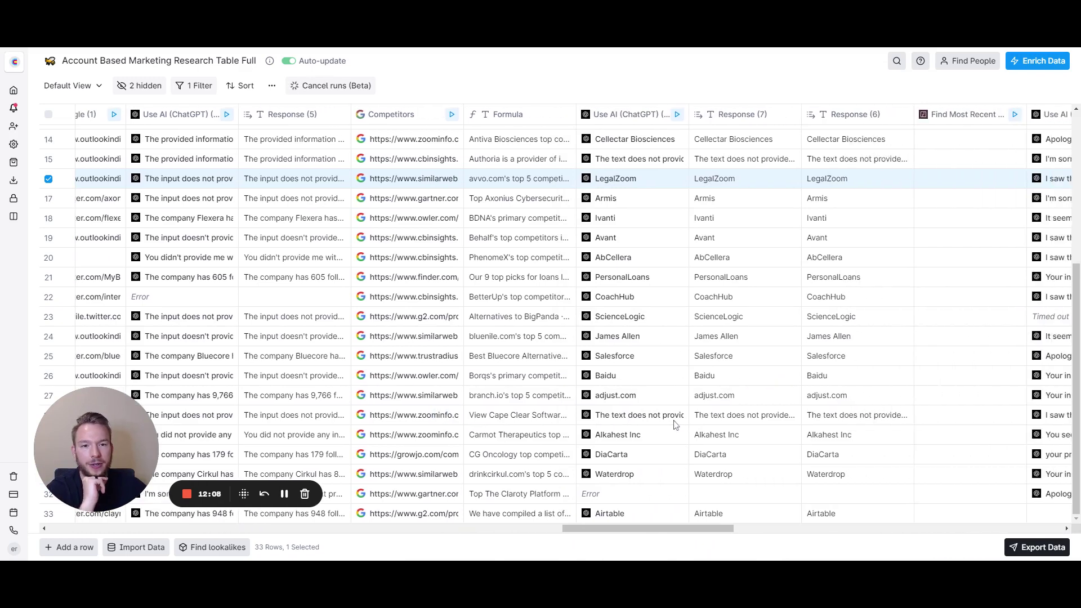
{"action": "scroll", "coordinate": [580, 366], "scroll_direction": "up", "scroll_amount": 5}
{"action": "scroll", "coordinate": [580, 366], "scroll_direction": "right", "scroll_amount": 1}
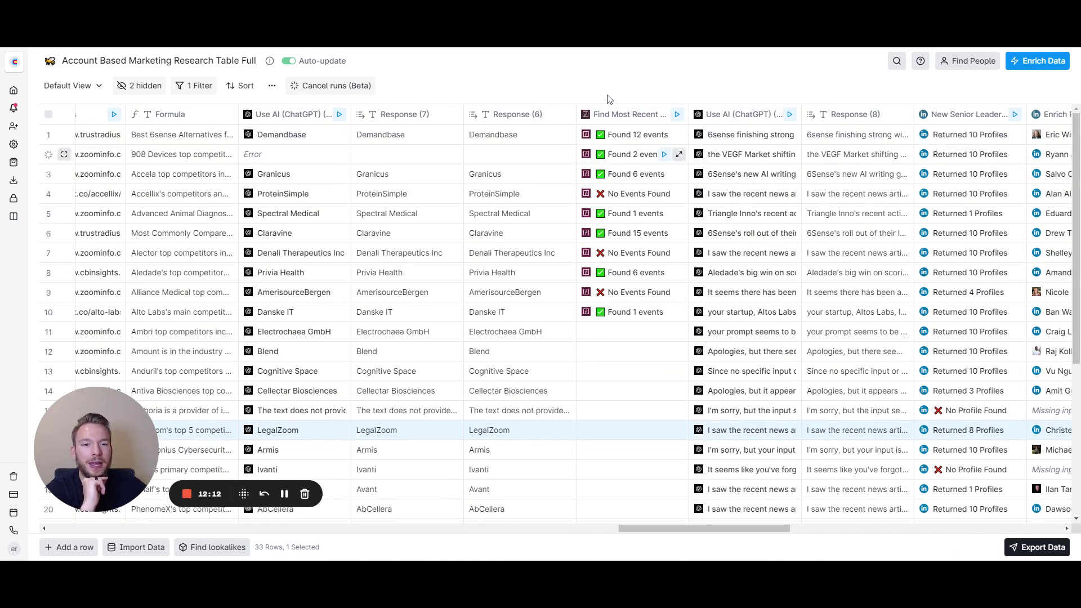
{"action": "left_click", "coordinate": [610, 115]}
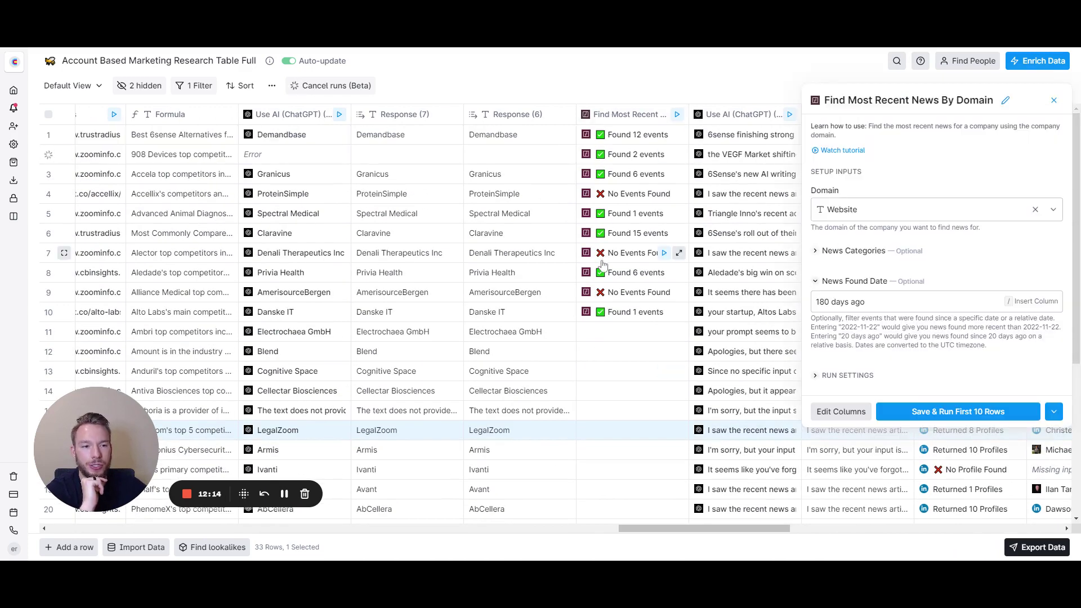
{"action": "left_click", "coordinate": [1054, 101]}
{"action": "scroll", "coordinate": [612, 141], "scroll_direction": "right", "scroll_amount": 4}
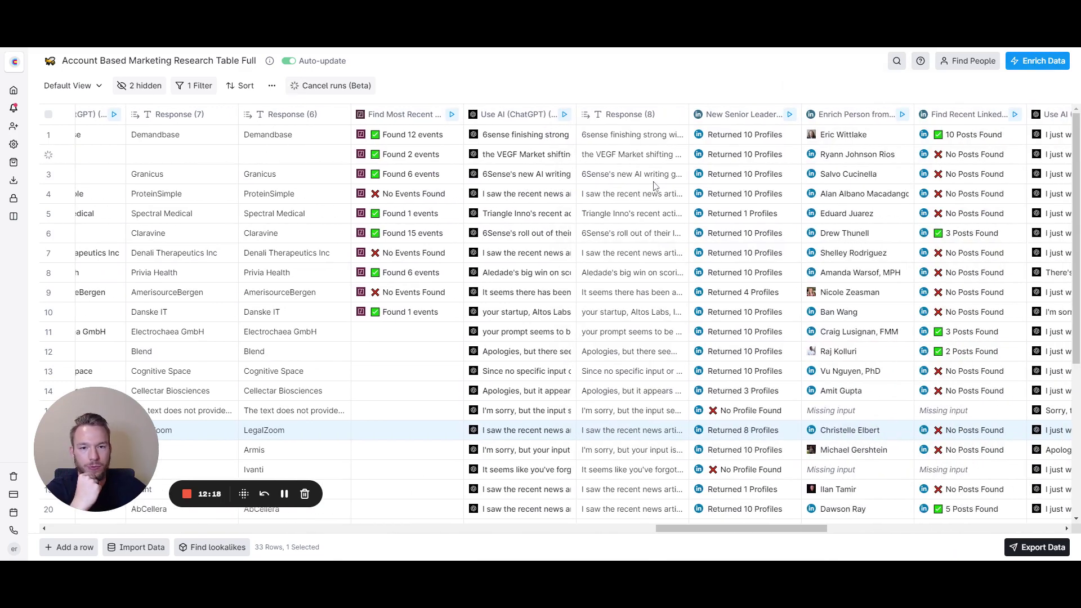
{"action": "left_click", "coordinate": [528, 115]}
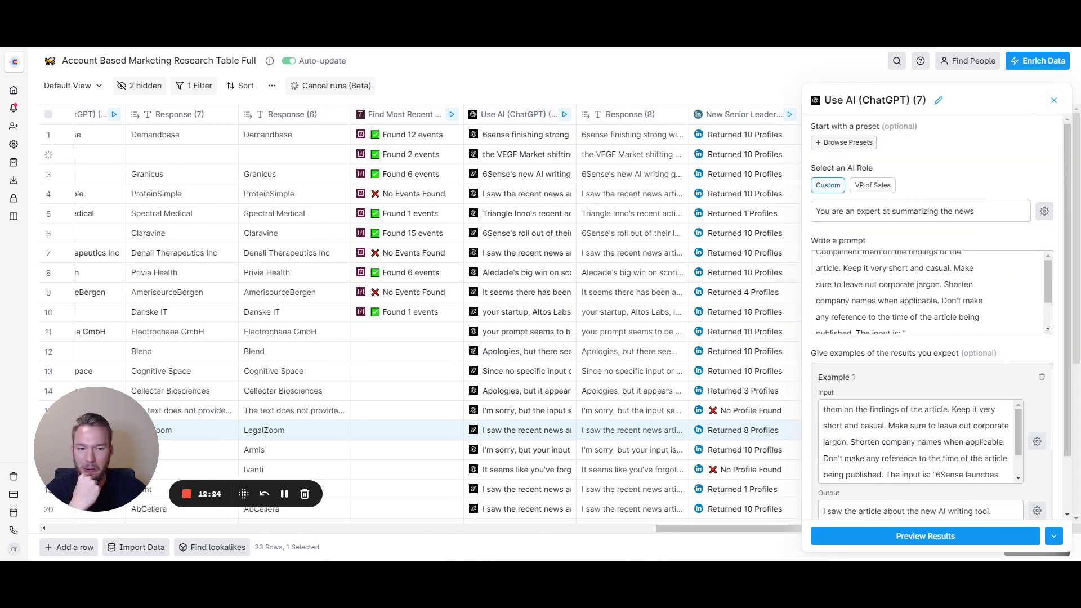
{"action": "scroll", "coordinate": [929, 293], "scroll_direction": "down", "scroll_amount": 2}
{"action": "scroll", "coordinate": [929, 293], "scroll_direction": "up", "scroll_amount": 2}
{"action": "scroll", "coordinate": [929, 293], "scroll_direction": "down", "scroll_amount": 2}
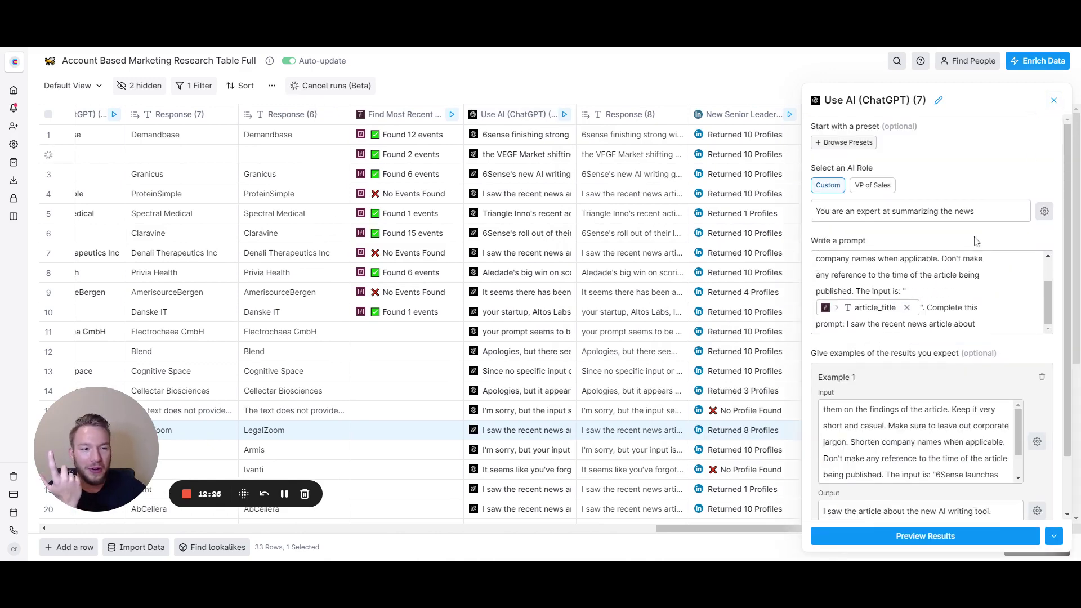
{"action": "left_click", "coordinate": [1053, 101]}
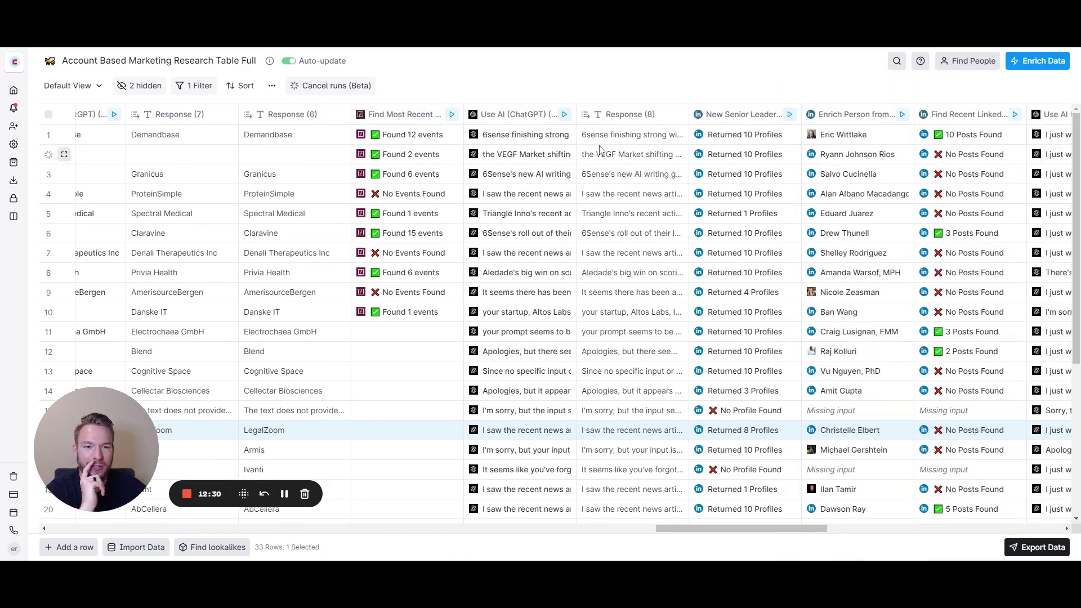
{"action": "scroll", "coordinate": [600, 149], "scroll_direction": "right", "scroll_amount": 3}
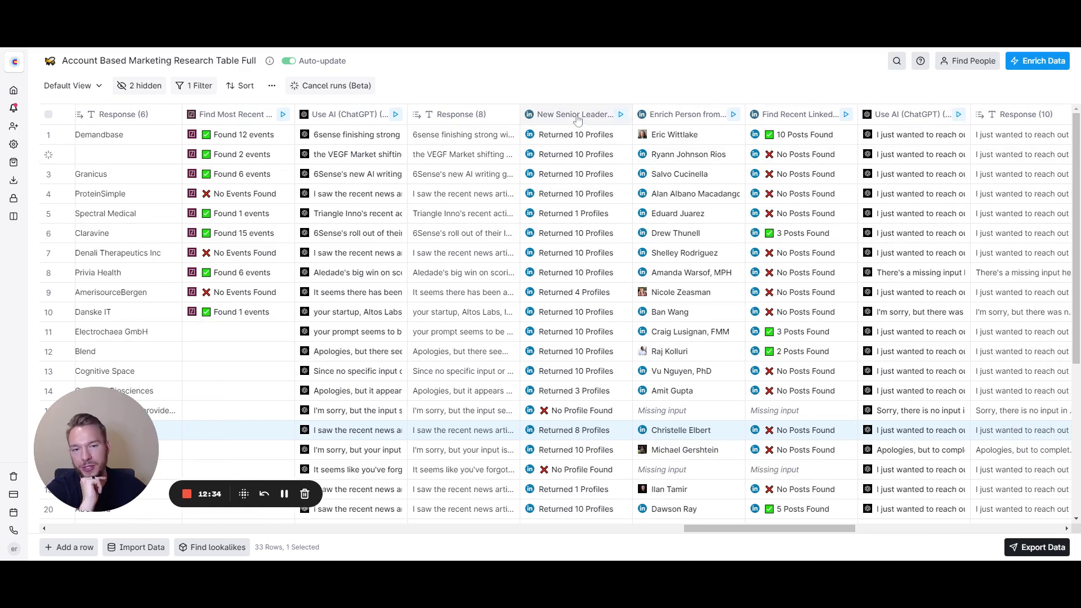
Open the New Senior Leadership settings and search enrichments for 'find contacts'.
{"action": "left_click", "coordinate": [577, 119]}
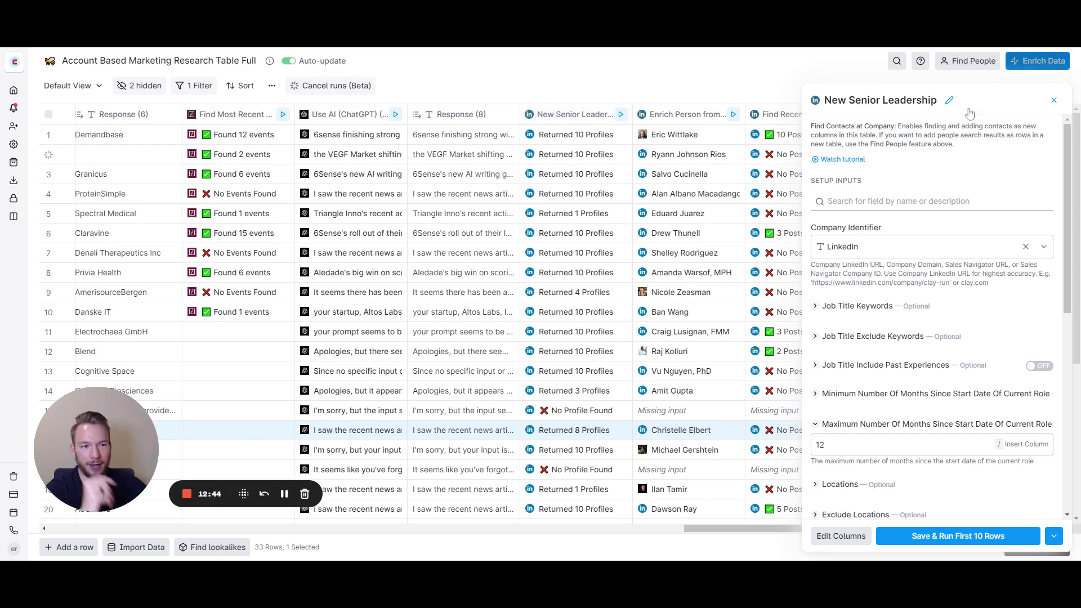
{"action": "left_click", "coordinate": [1021, 65]}
{"action": "type", "text": "find contacts"}
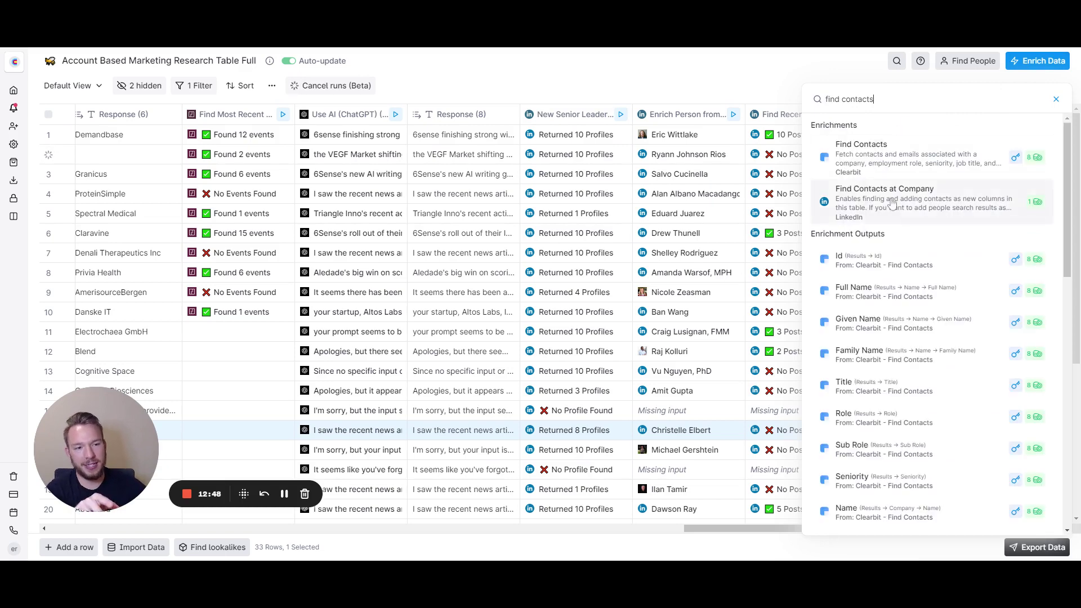
{"action": "left_click", "coordinate": [1057, 100]}
Add Job Title Keywords 'Chief Marketing Officer' and 'Vice President of Marketing', then save and run.
{"action": "left_click", "coordinate": [573, 122]}
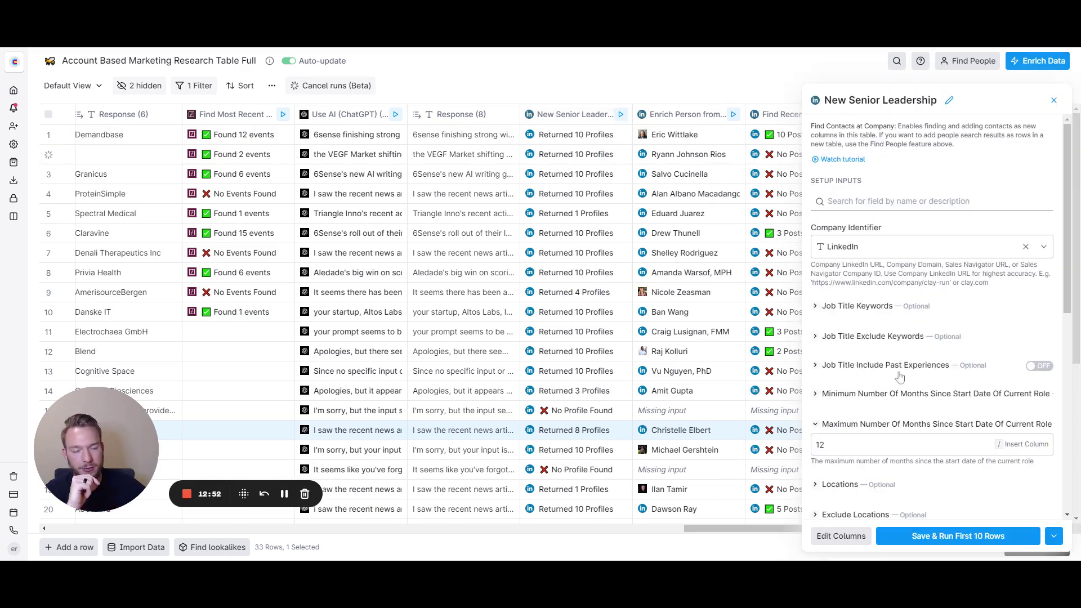
{"action": "scroll", "coordinate": [884, 394], "scroll_direction": "down", "scroll_amount": 5}
{"action": "scroll", "coordinate": [872, 354], "scroll_direction": "up", "scroll_amount": 5}
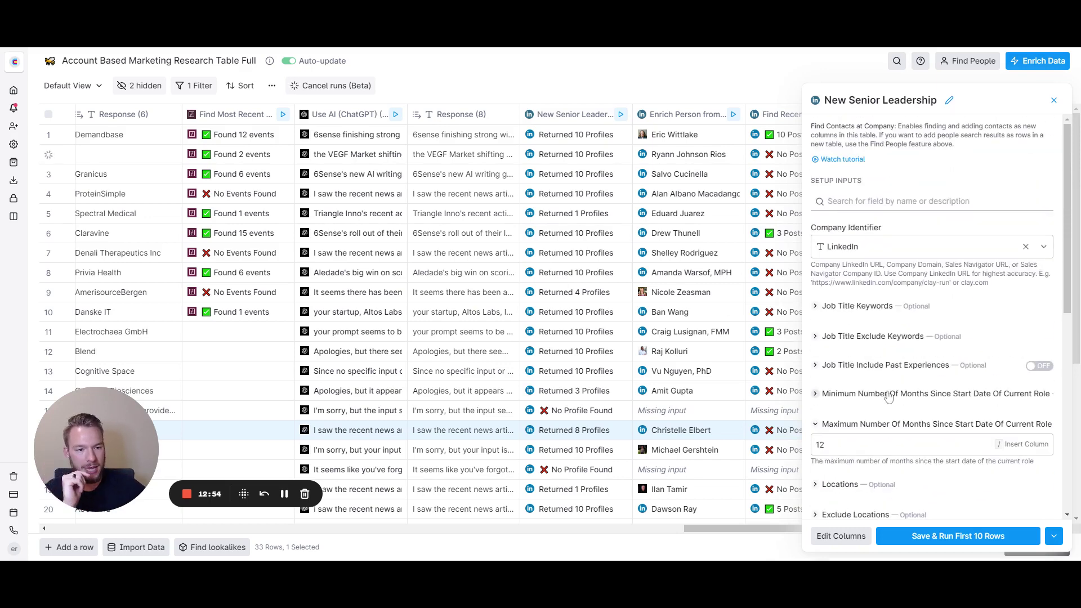
{"action": "left_click", "coordinate": [860, 306]}
{"action": "left_click", "coordinate": [816, 326]}
{"action": "type", "text": "Chief"}
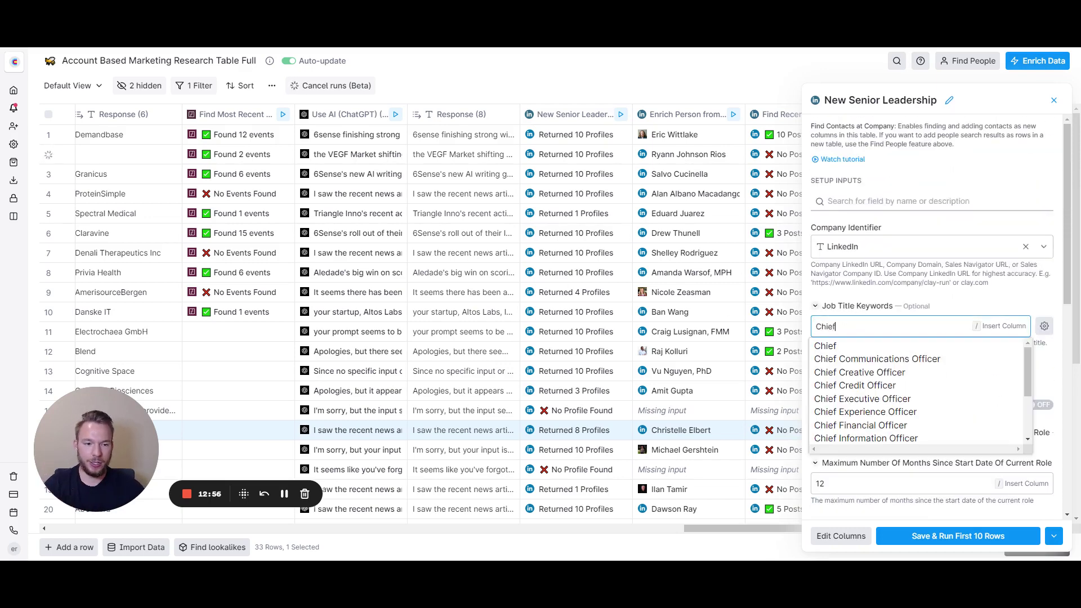
{"action": "type", "text": " Marketing Officer"}
{"action": "key", "text": "Return"}
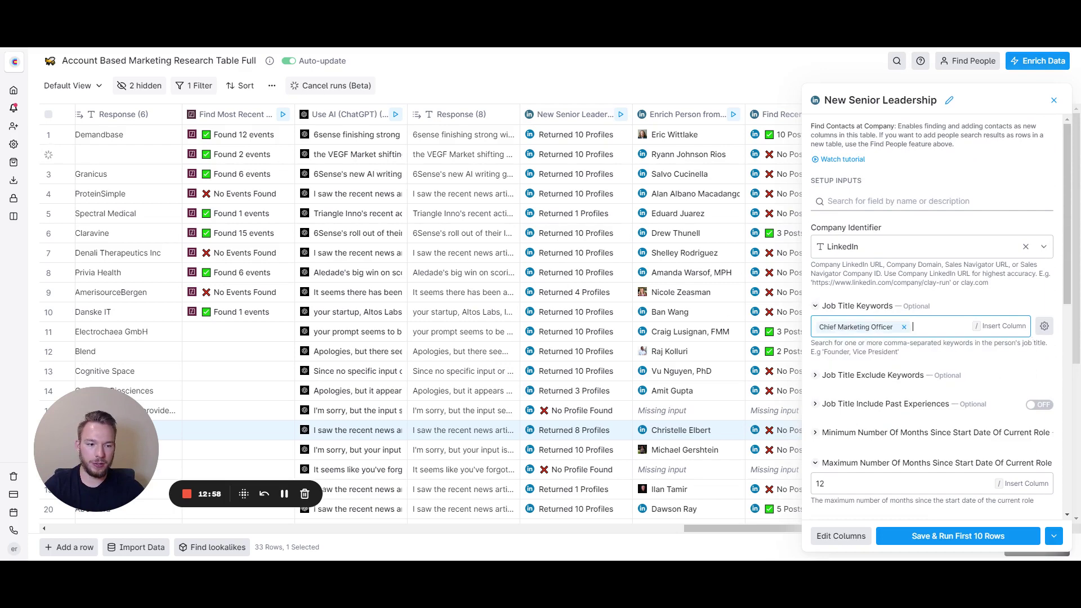
{"action": "type", "text": "Vice P"}
{"action": "type", "text": "resdie"}
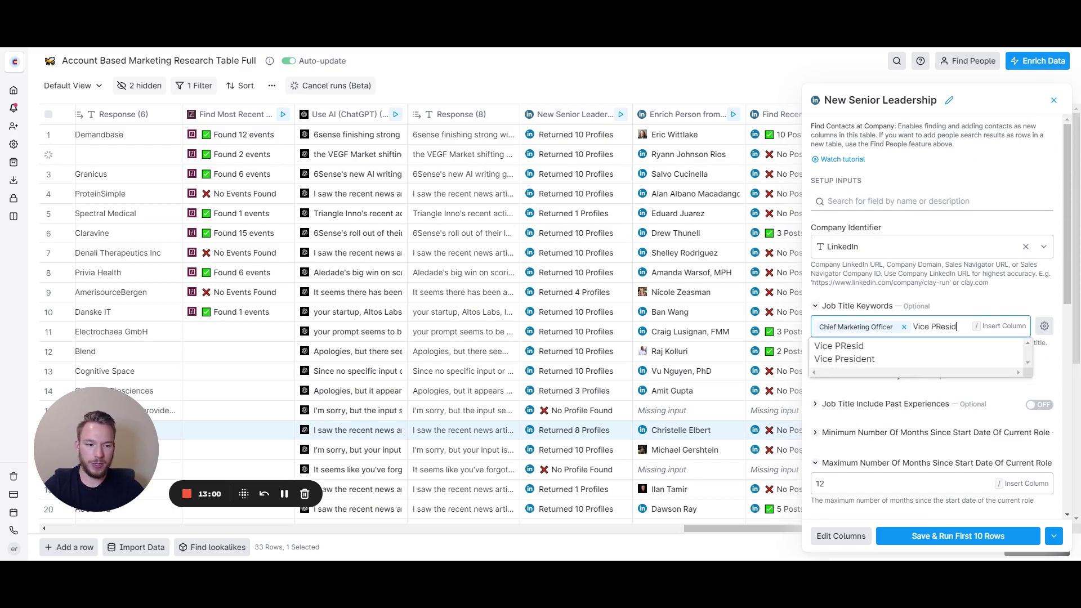
{"action": "key", "text": "BackSpace"}
{"action": "key", "text": "BackSpace"}
{"action": "key", "text": "BackSpace"}
{"action": "key", "text": "BackSpace"}
{"action": "key", "text": "BackSpace"}
{"action": "type", "text": "esident of Marketing"}
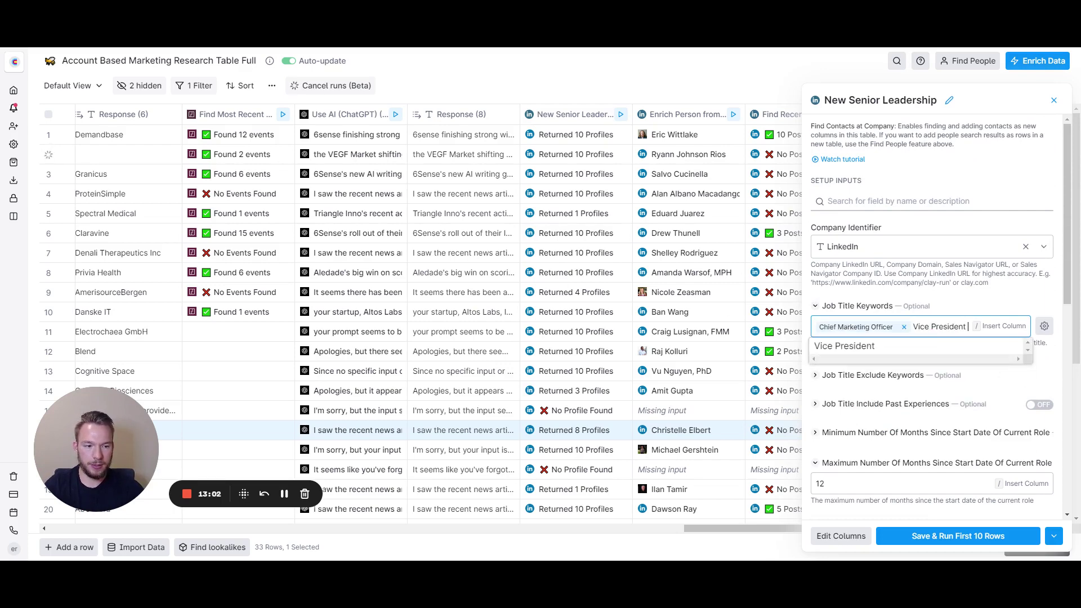
{"action": "key", "text": "Return"}
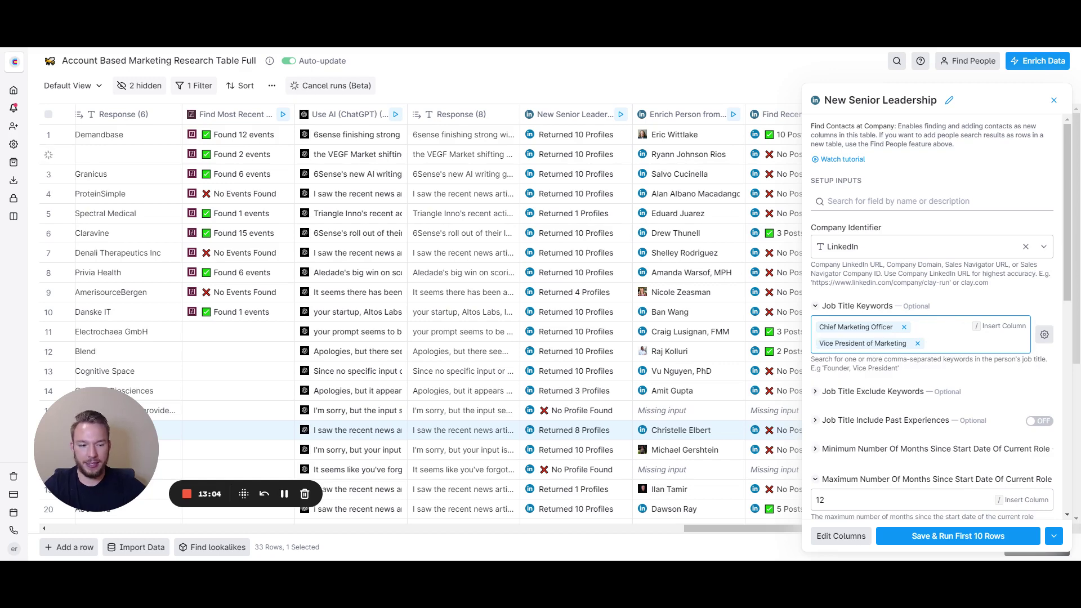
{"action": "left_click", "coordinate": [943, 538]}
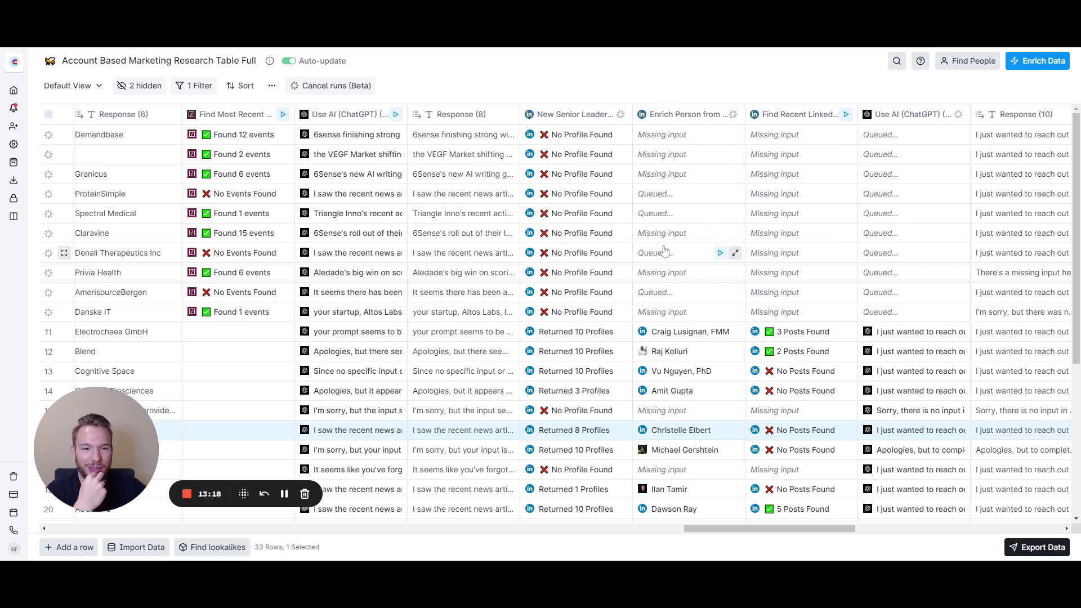
{"action": "scroll", "coordinate": [664, 251], "scroll_direction": "right", "scroll_amount": 3}
{"action": "scroll", "coordinate": [563, 293], "scroll_direction": "down", "scroll_amount": 5}
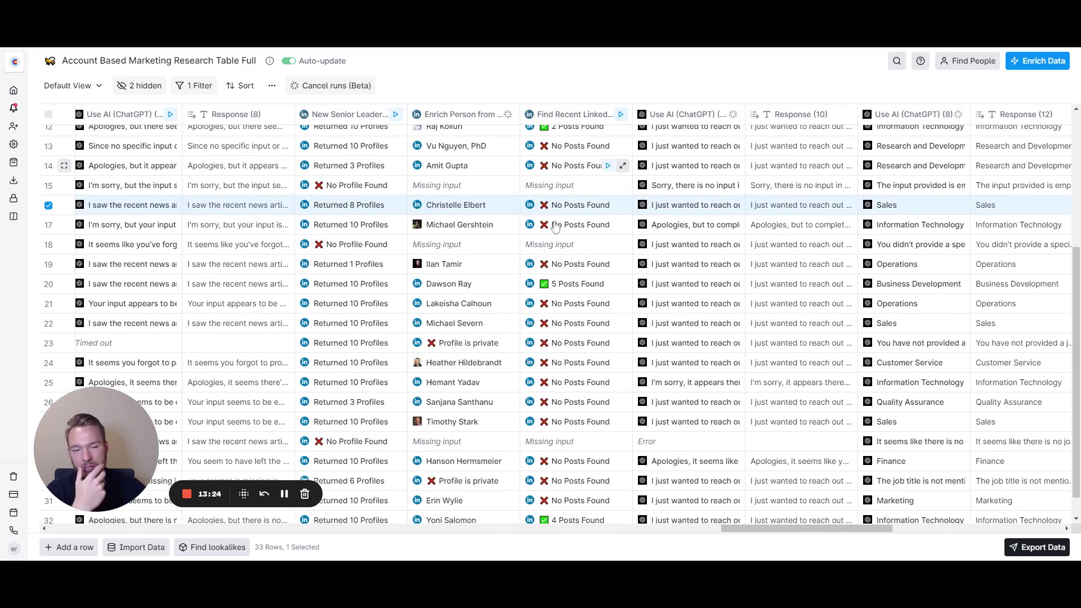
{"action": "double_click", "coordinate": [799, 284]}
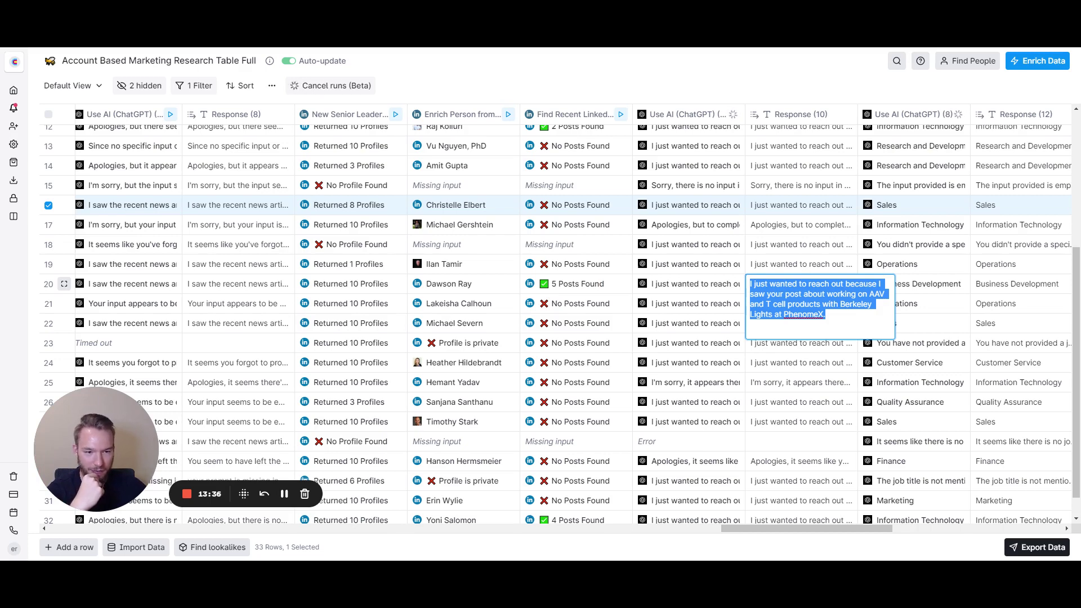
{"action": "left_click", "coordinate": [619, 283]}
{"action": "left_click", "coordinate": [619, 284]}
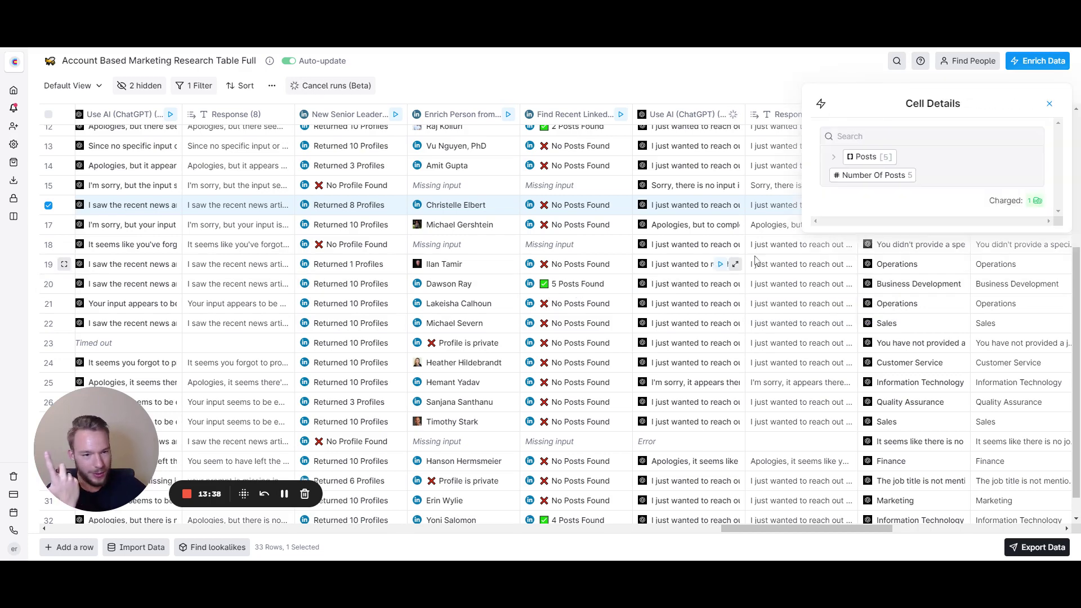
{"action": "left_click", "coordinate": [851, 160]}
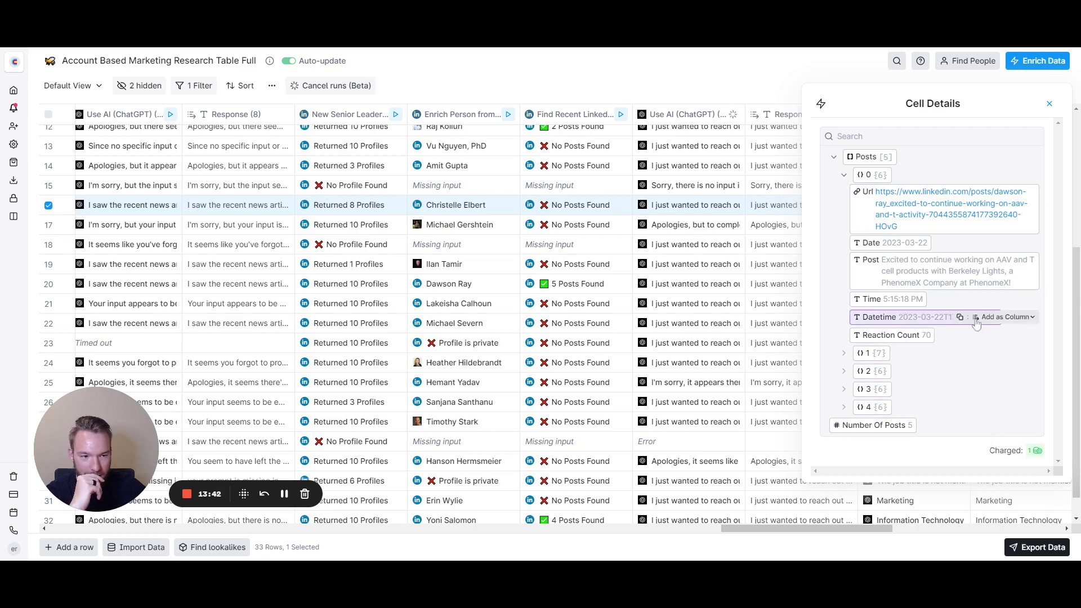
{"action": "mouse_move", "coordinate": [997, 291]}
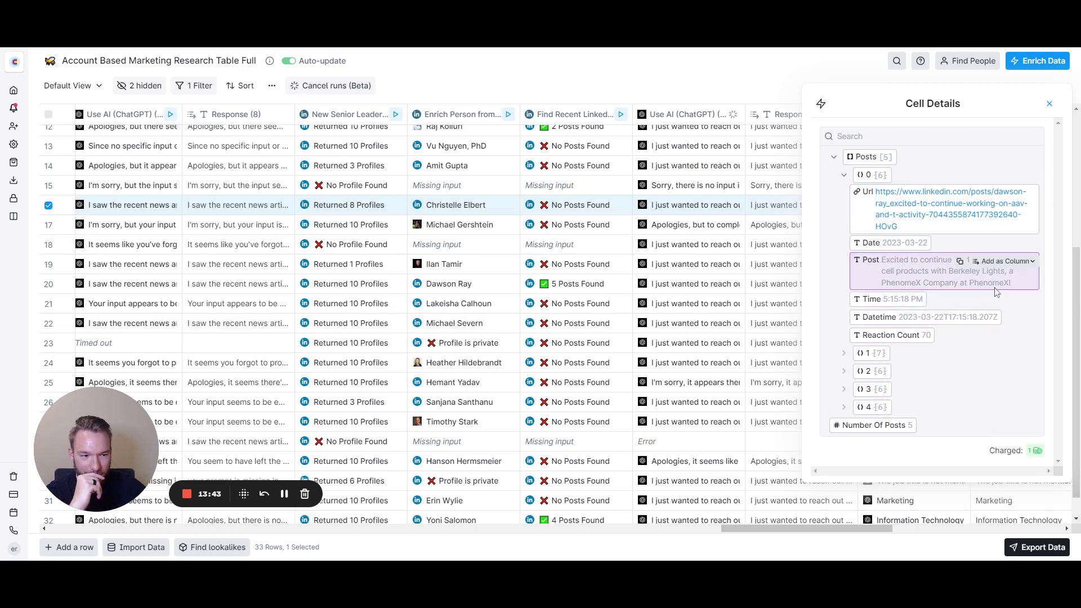
{"action": "left_click", "coordinate": [1049, 103]}
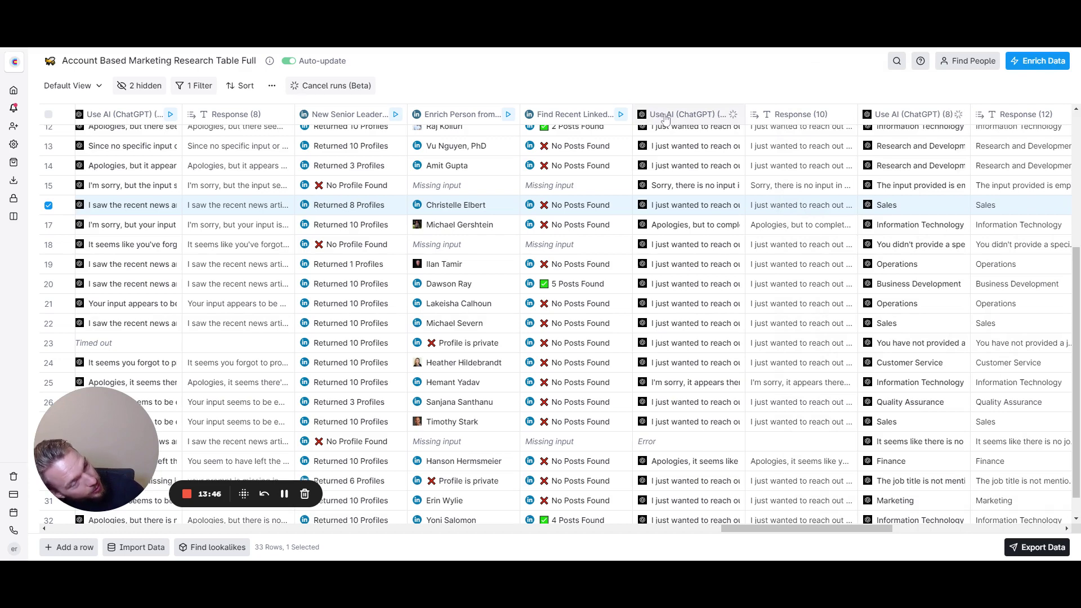
{"action": "left_click", "coordinate": [665, 116]}
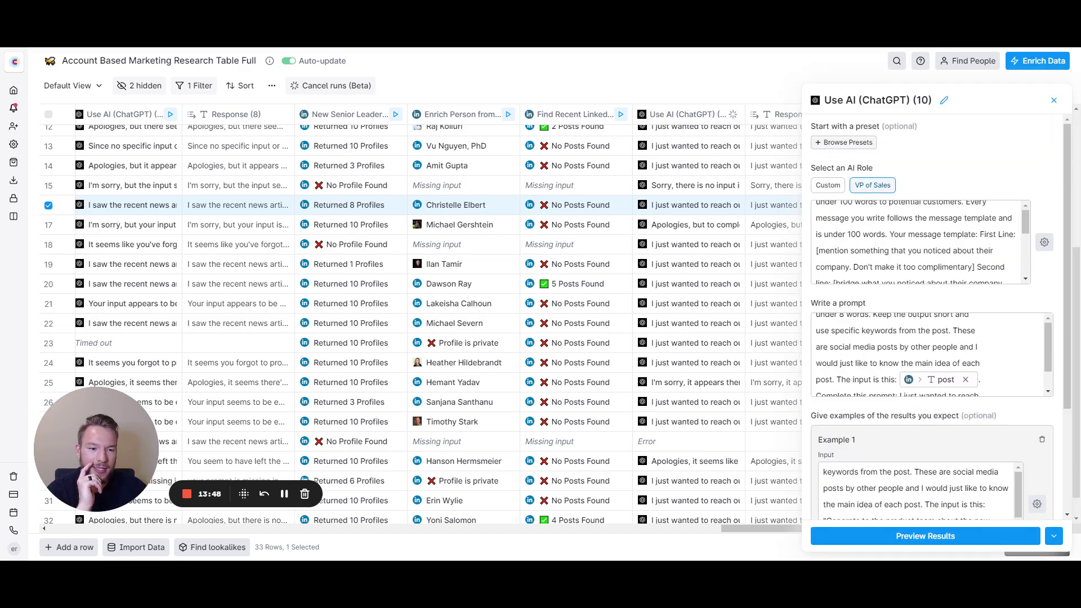
{"action": "left_click", "coordinate": [871, 340]}
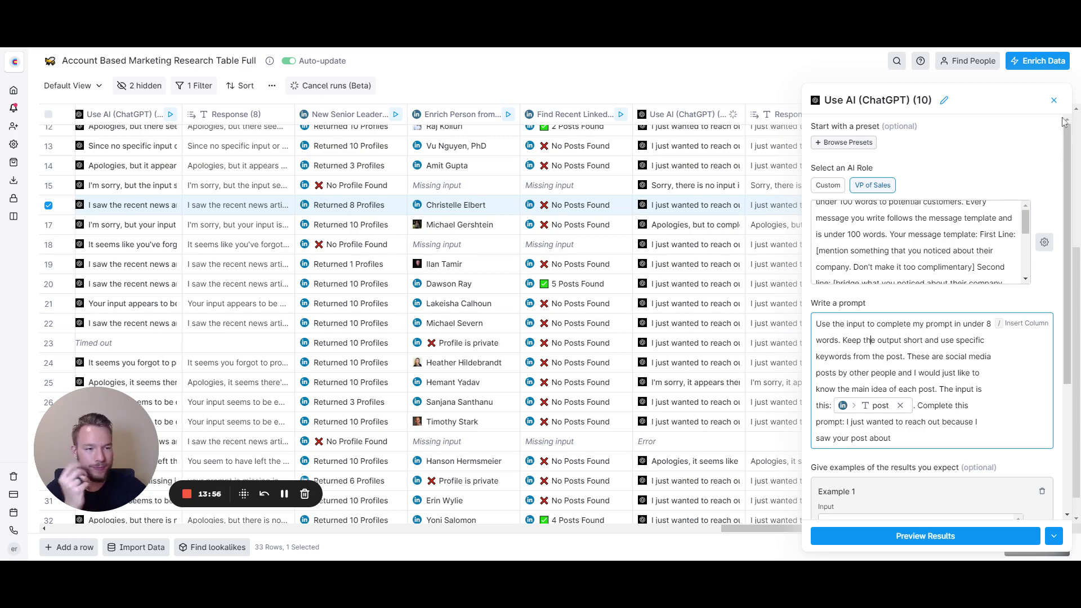
{"action": "left_click", "coordinate": [1054, 101]}
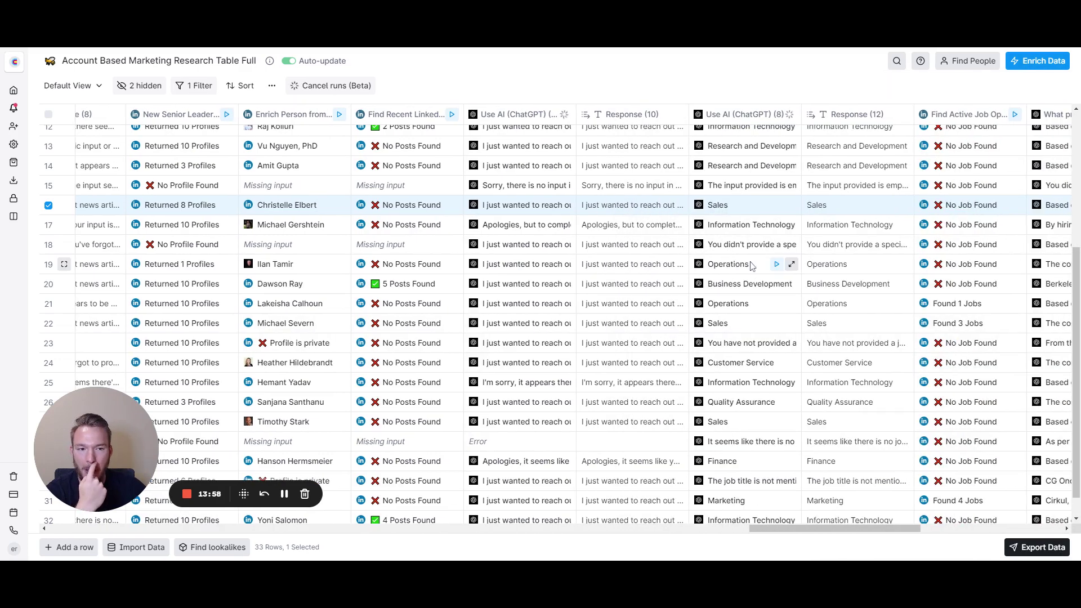
View the enriched profiles of the row 16 and row 19 contacts, then close cell details.
{"action": "scroll", "coordinate": [752, 265], "scroll_direction": "right", "scroll_amount": 3}
{"action": "left_click", "coordinate": [574, 115]}
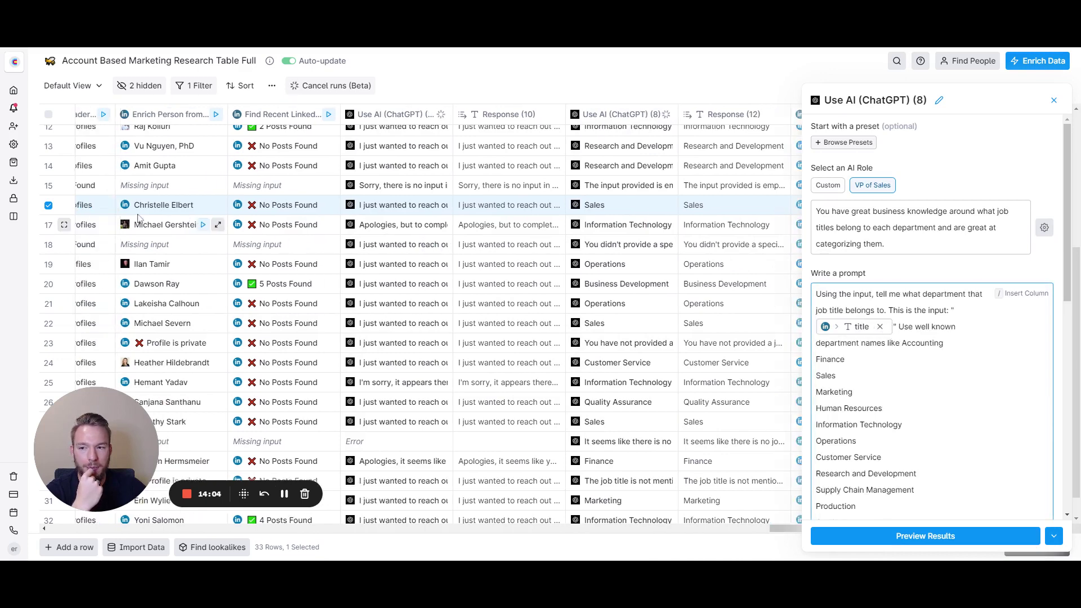
{"action": "scroll", "coordinate": [343, 239], "scroll_direction": "right", "scroll_amount": 1}
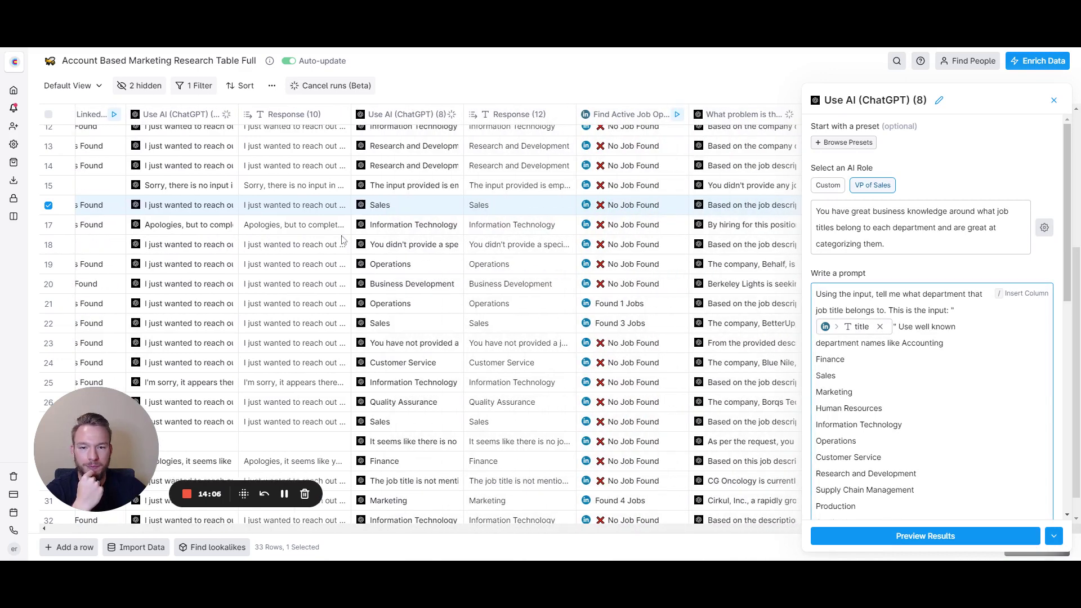
{"action": "scroll", "coordinate": [309, 232], "scroll_direction": "left", "scroll_amount": 3}
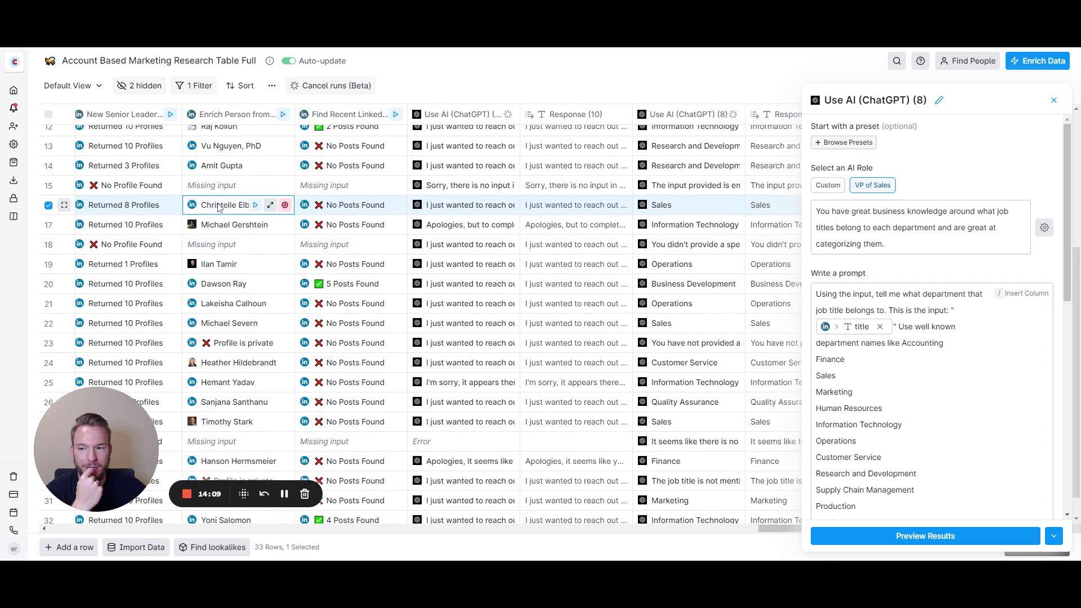
{"action": "left_click", "coordinate": [219, 206]}
{"action": "mouse_move", "coordinate": [901, 251]}
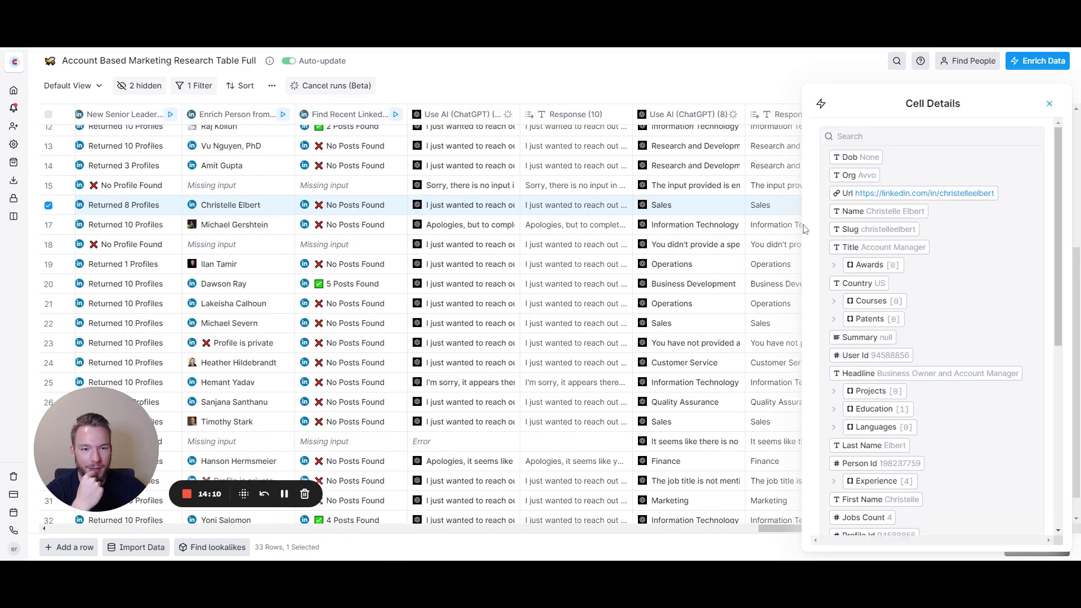
{"action": "left_click", "coordinate": [231, 264]}
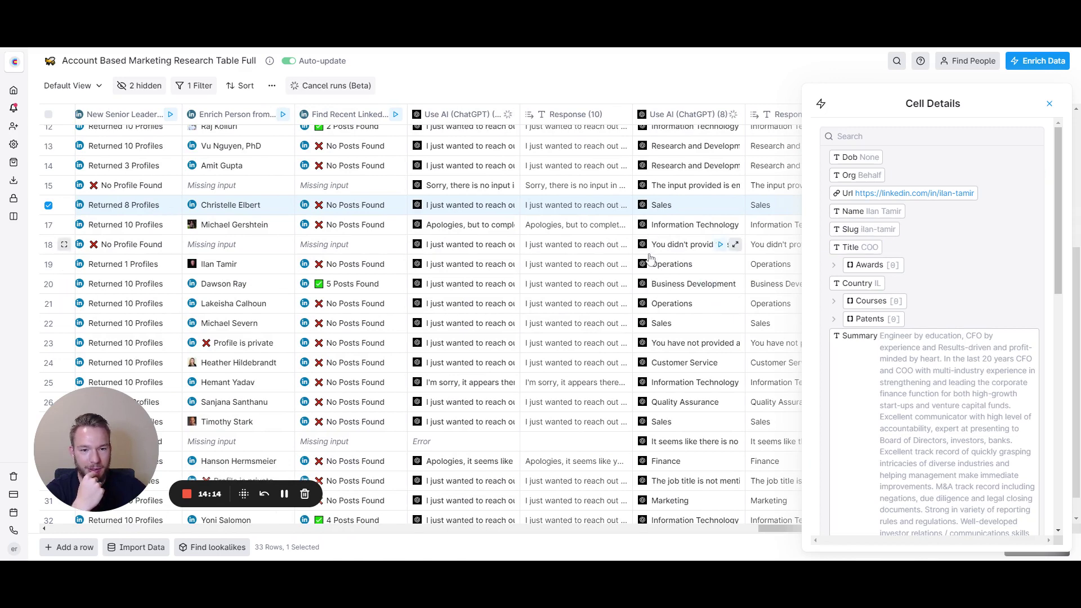
{"action": "left_click", "coordinate": [1049, 103]}
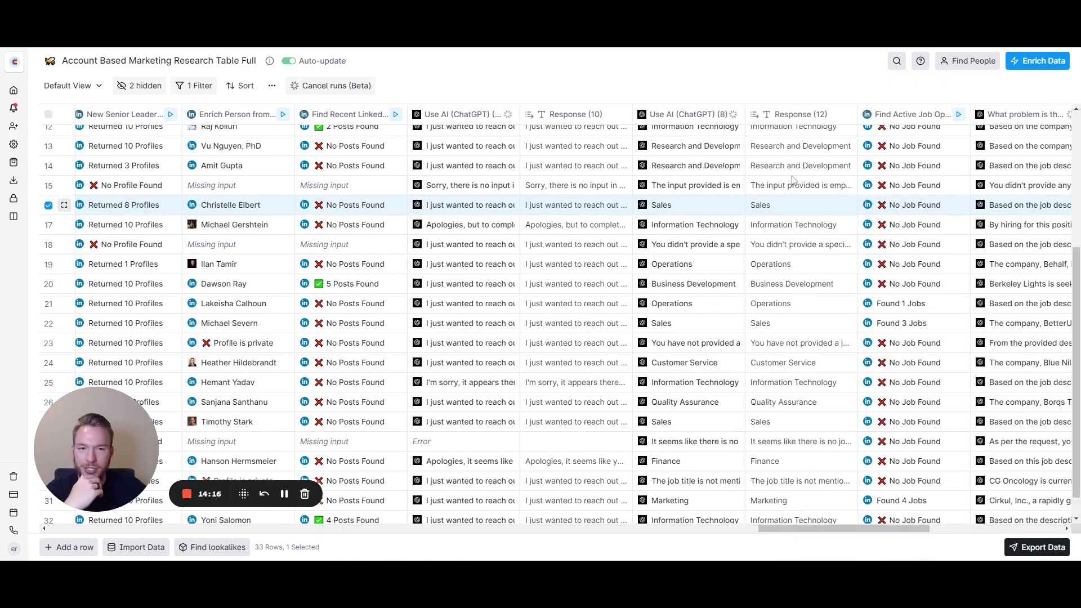
Review the department AI prompt with its VP of Sales example answering 'Sales', then close it.
{"action": "left_click", "coordinate": [669, 117]}
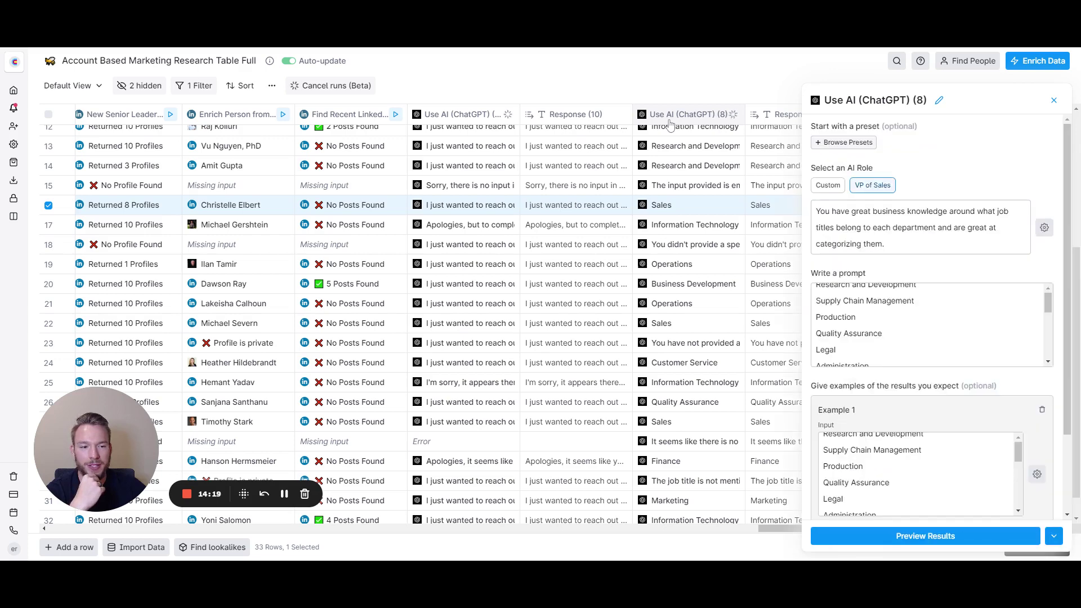
{"action": "left_click", "coordinate": [905, 288]}
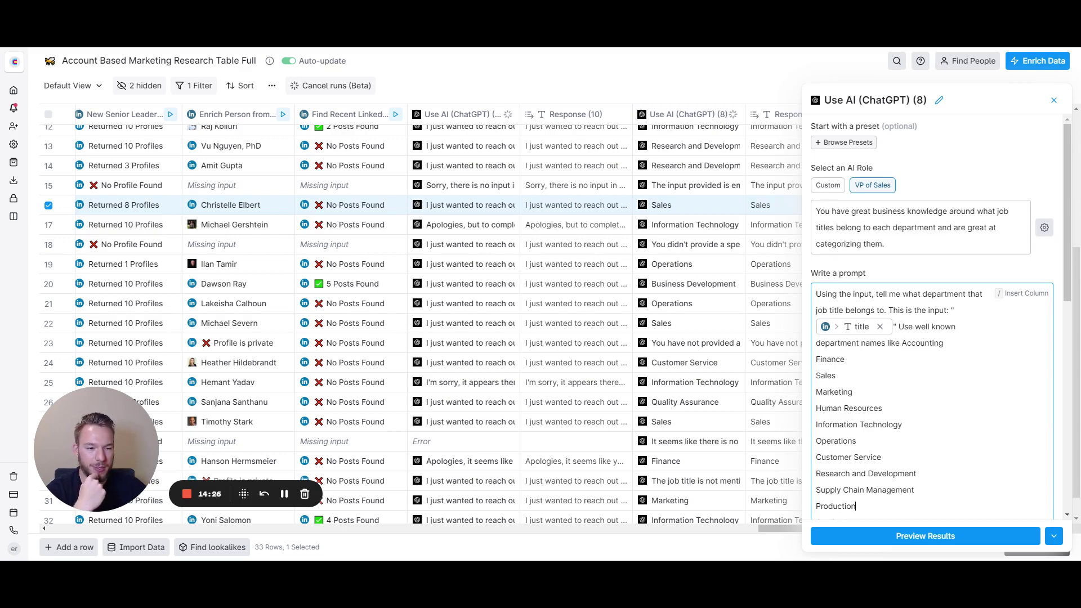
{"action": "scroll", "coordinate": [895, 325], "scroll_direction": "down", "scroll_amount": 10}
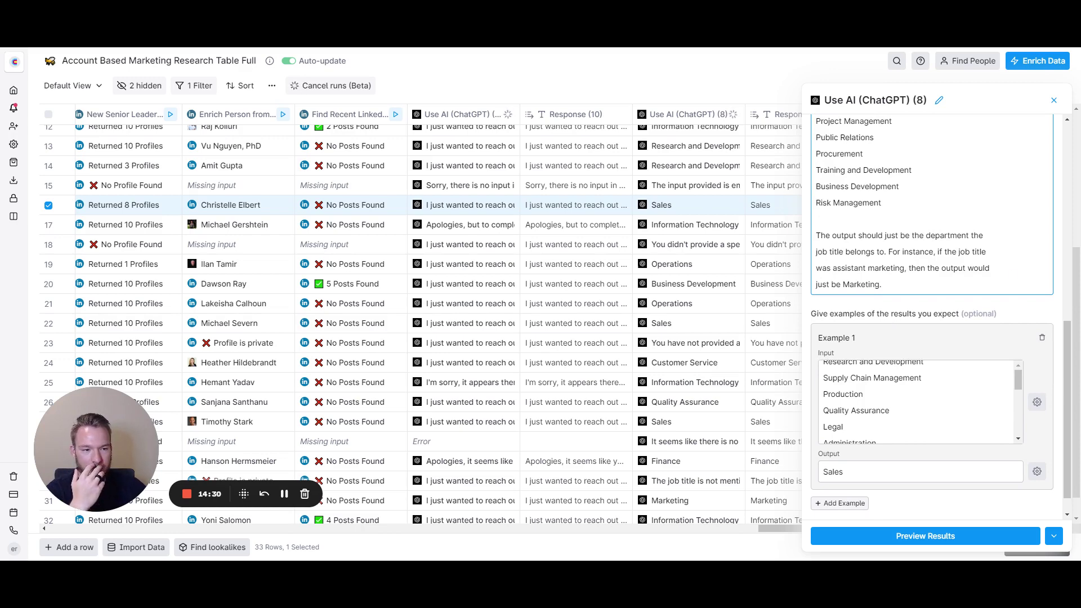
{"action": "scroll", "coordinate": [918, 402], "scroll_direction": "down", "scroll_amount": 5}
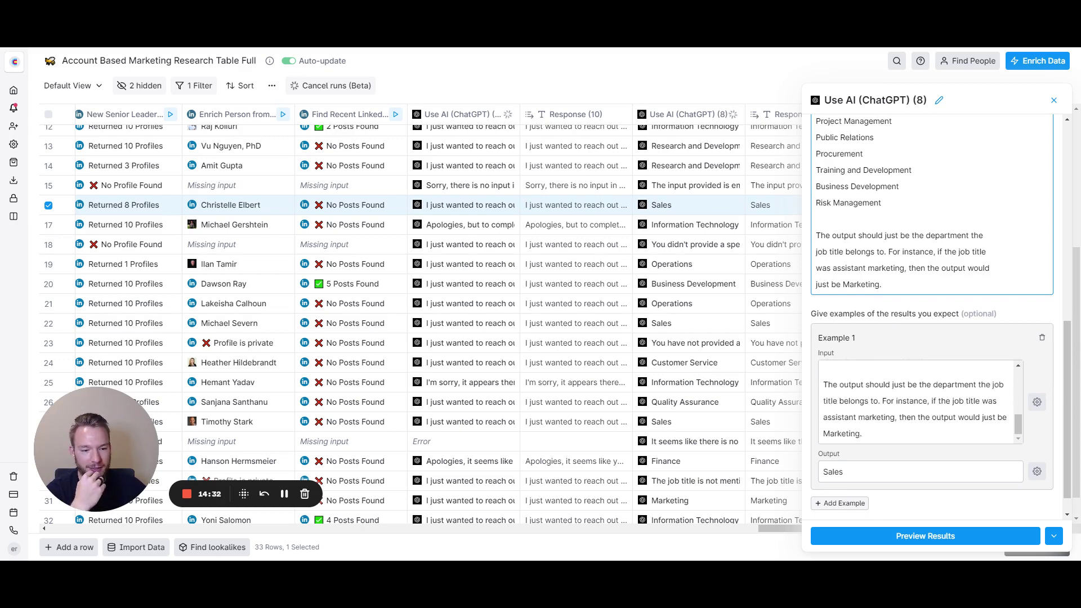
{"action": "left_click", "coordinate": [1054, 100]}
{"action": "scroll", "coordinate": [551, 274], "scroll_direction": "right", "scroll_amount": 5}
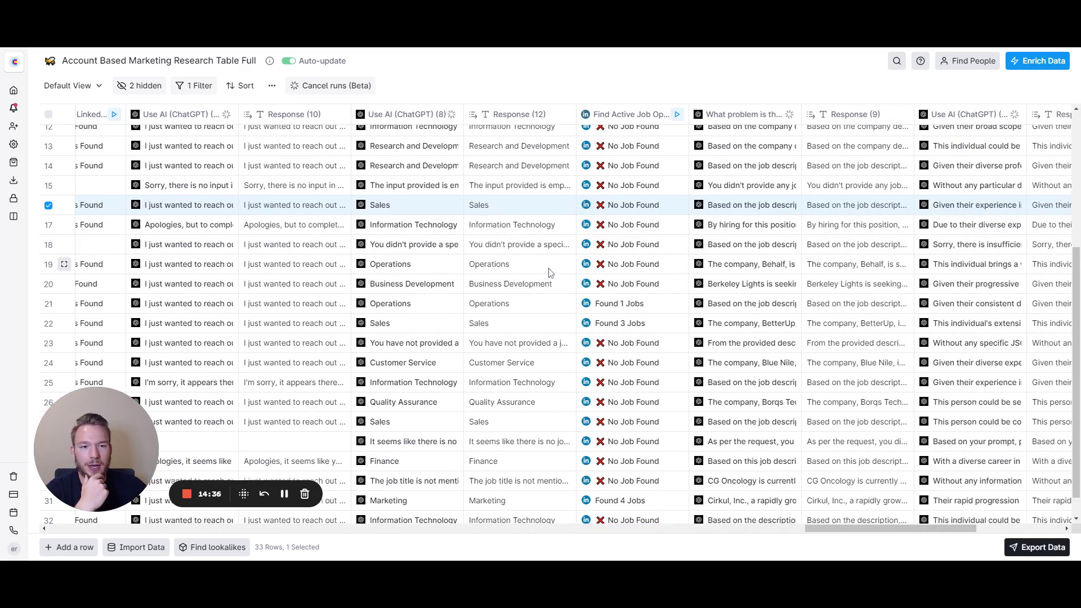
{"action": "scroll", "coordinate": [549, 273], "scroll_direction": "right", "scroll_amount": 3}
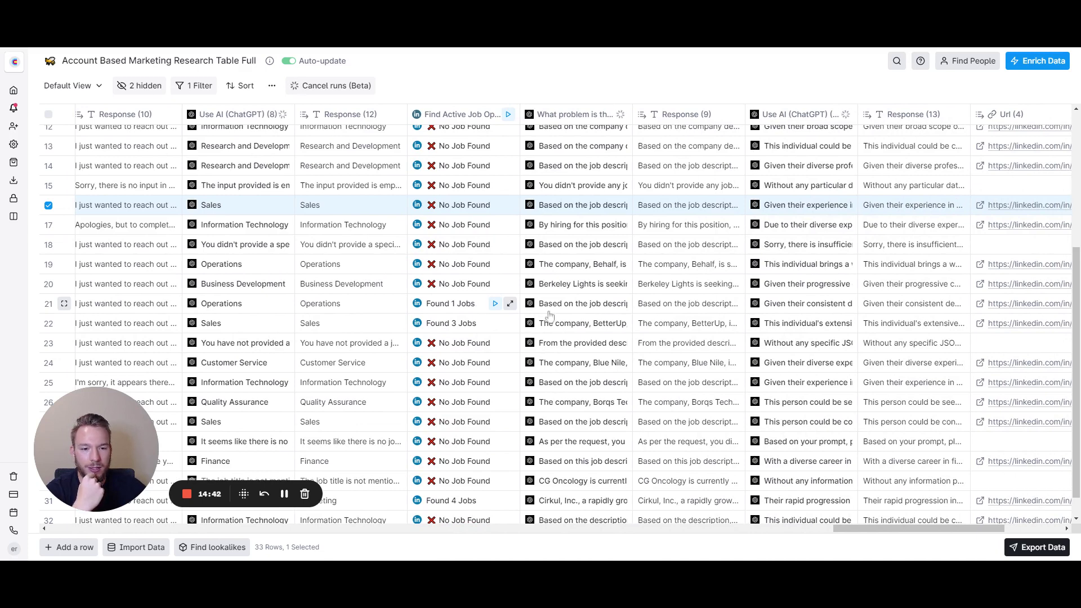
{"action": "left_click", "coordinate": [570, 120]}
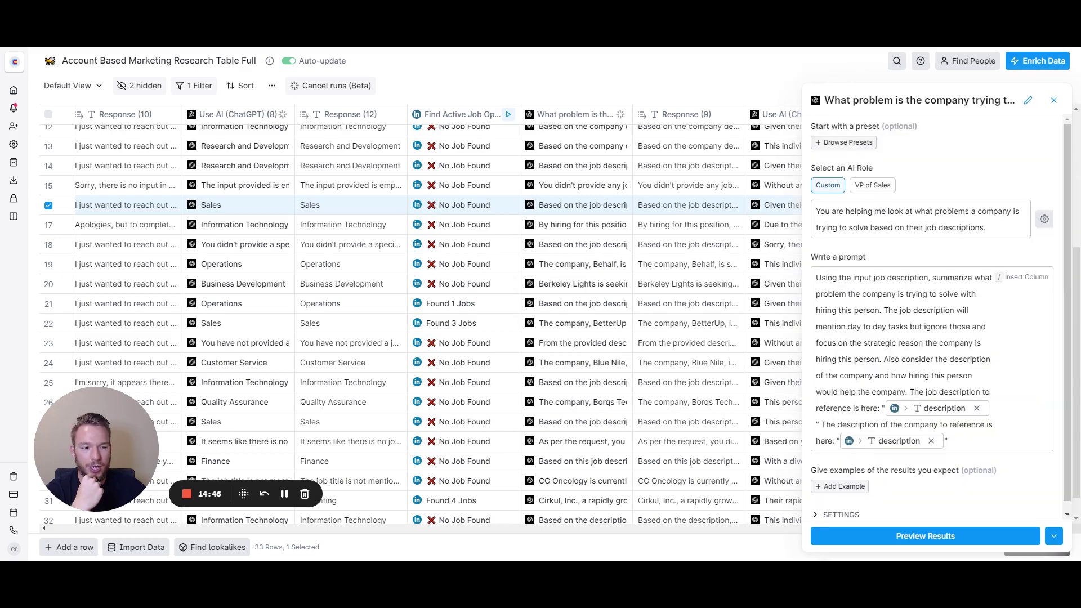
{"action": "left_click", "coordinate": [926, 376]}
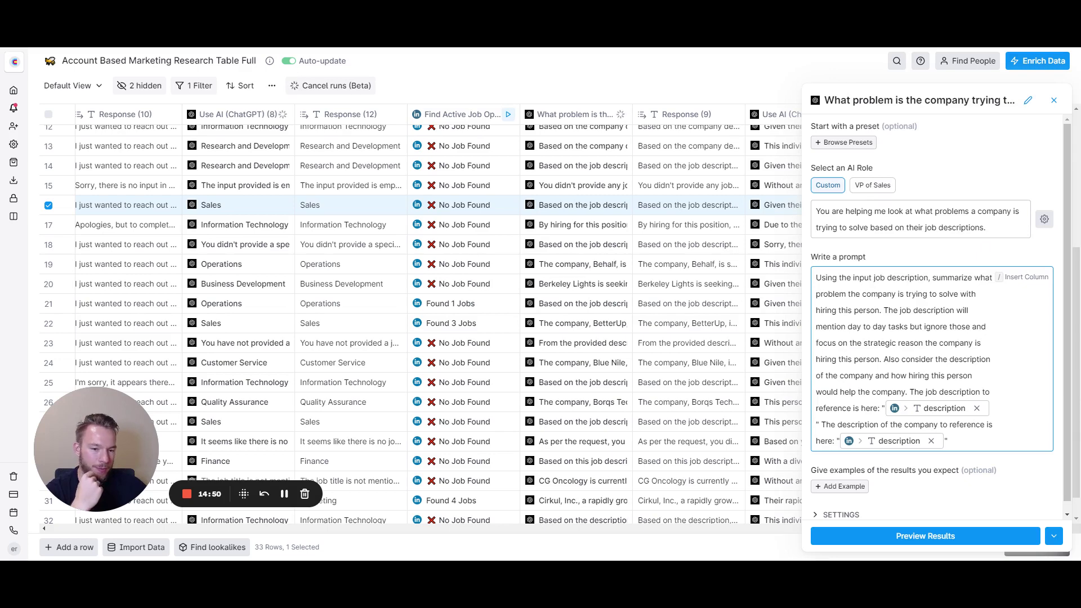
{"action": "left_click", "coordinate": [682, 264]}
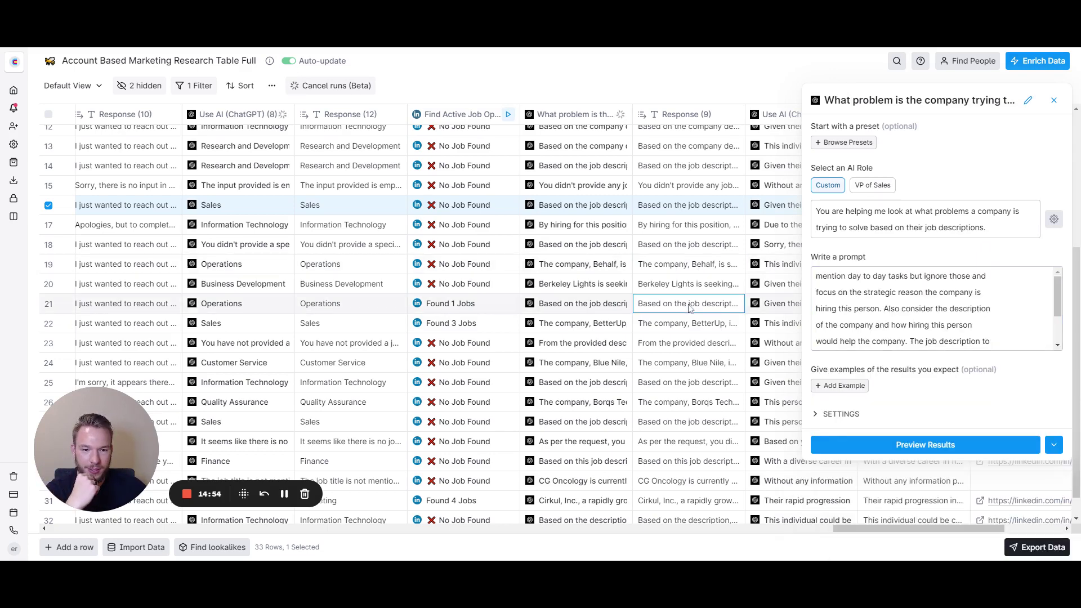
{"action": "double_click", "coordinate": [681, 304]}
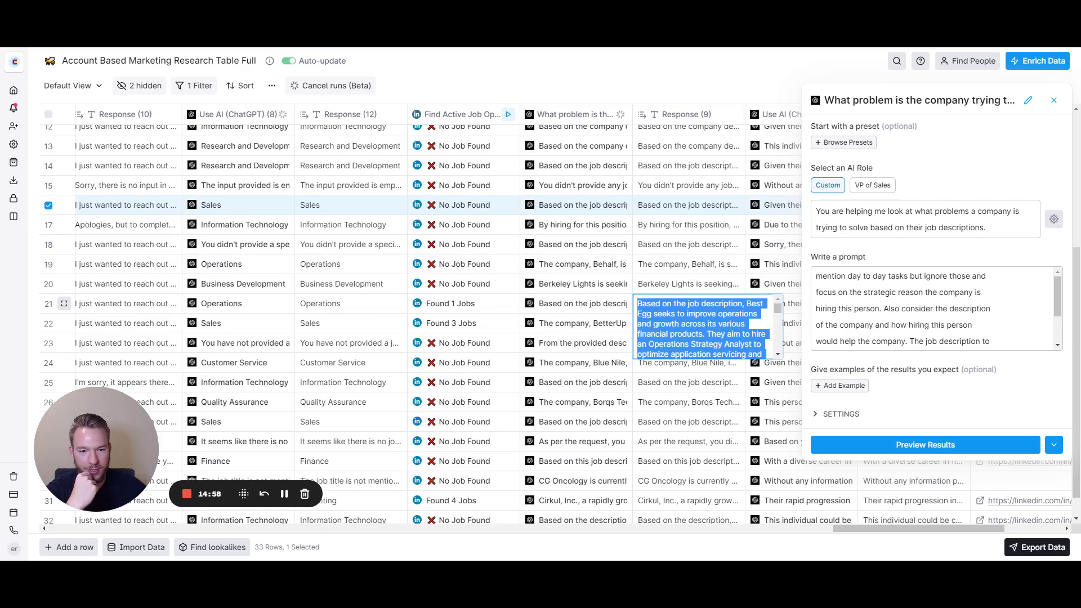
{"action": "scroll", "coordinate": [704, 326], "scroll_direction": "down", "scroll_amount": 1}
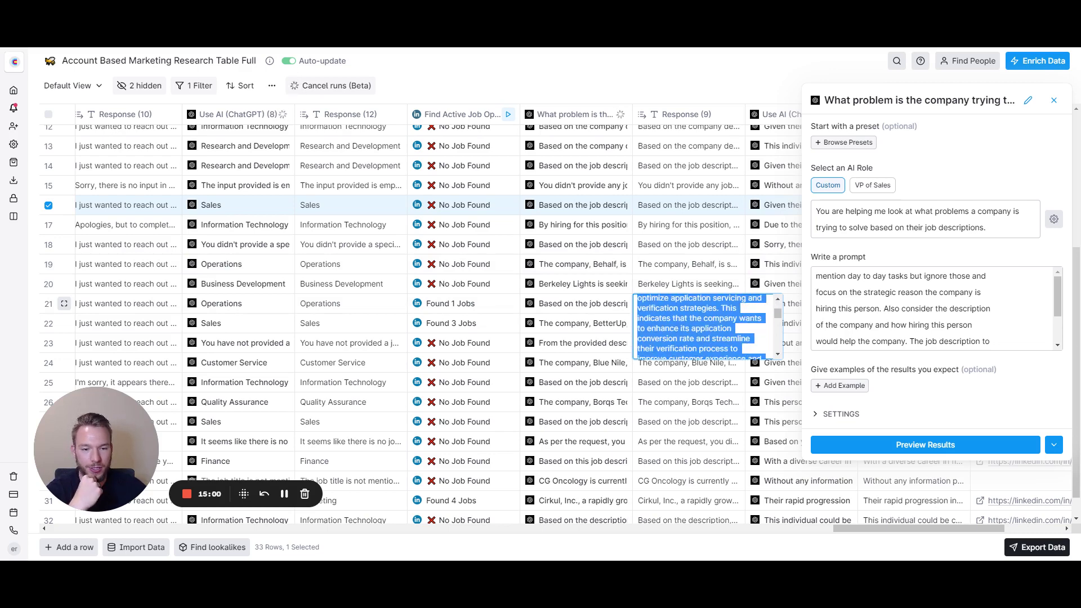
{"action": "left_click", "coordinate": [700, 242]}
{"action": "left_click", "coordinate": [1055, 97]}
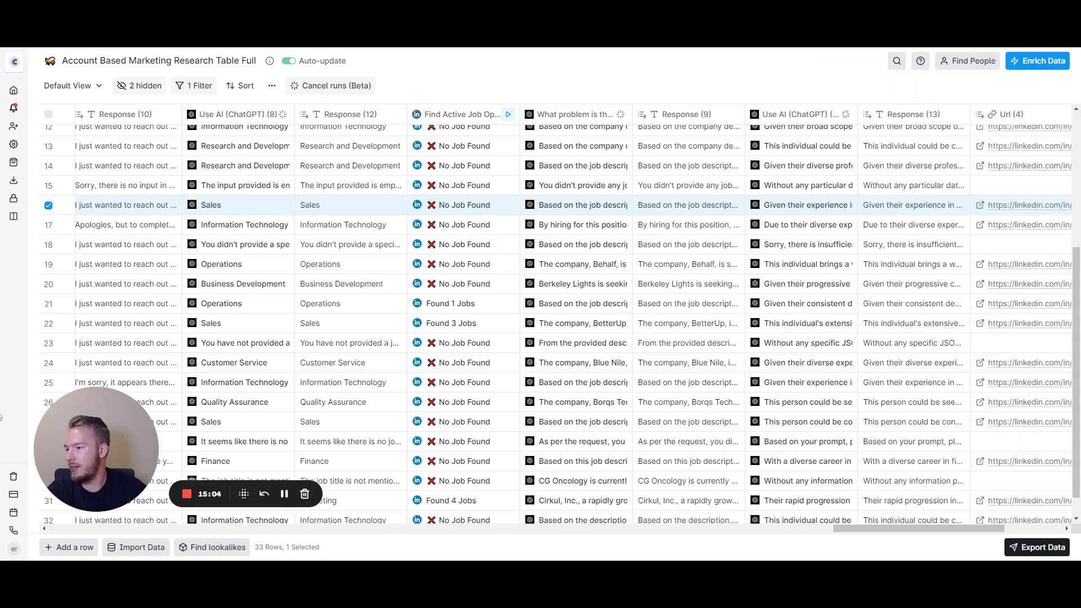
Add a new Use AI column from the Clean Contact Titles preset.
{"action": "scroll", "coordinate": [588, 235], "scroll_direction": "right", "scroll_amount": 3}
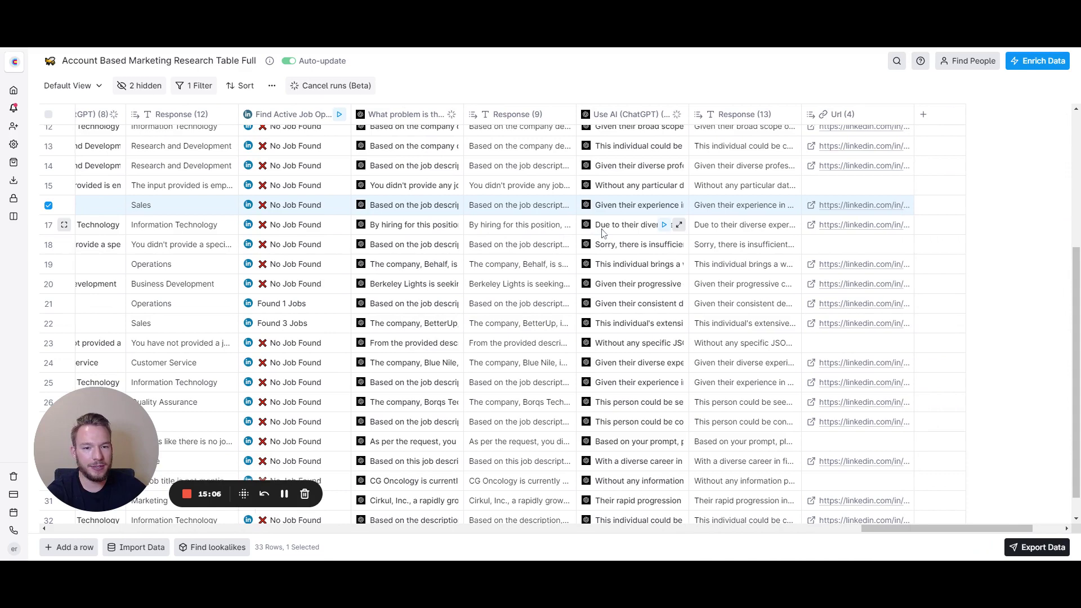
{"action": "left_click", "coordinate": [924, 116]}
{"action": "left_click", "coordinate": [935, 153]}
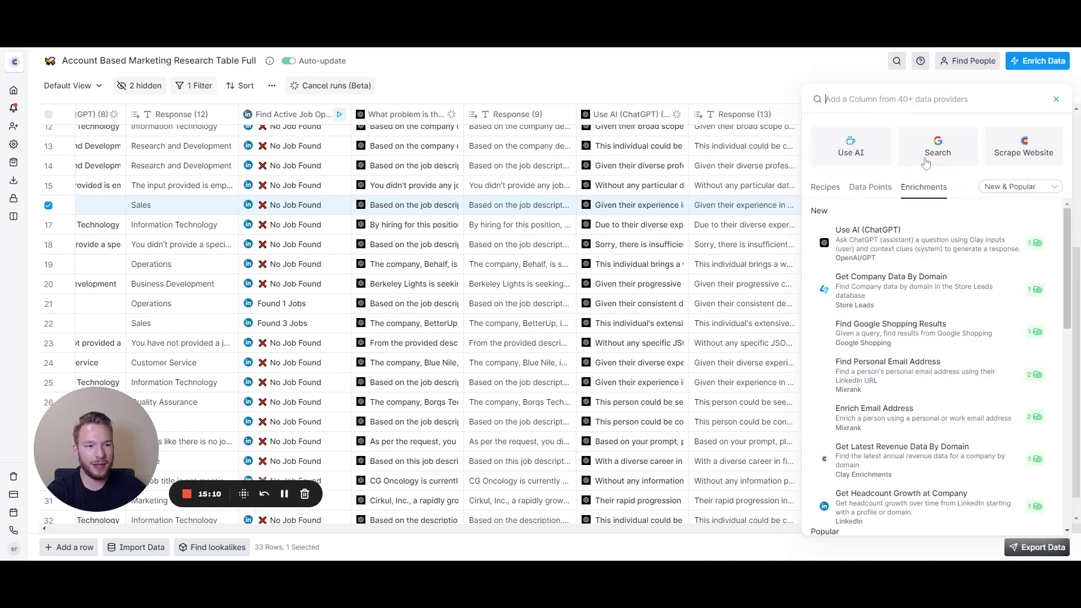
{"action": "left_click", "coordinate": [855, 149]}
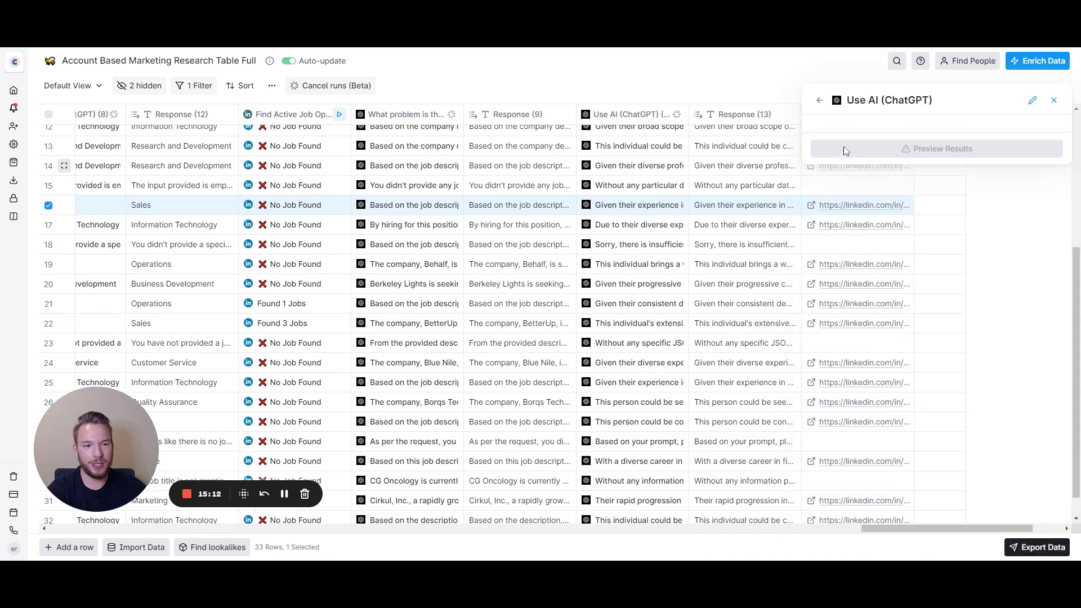
{"action": "left_click", "coordinate": [848, 144]}
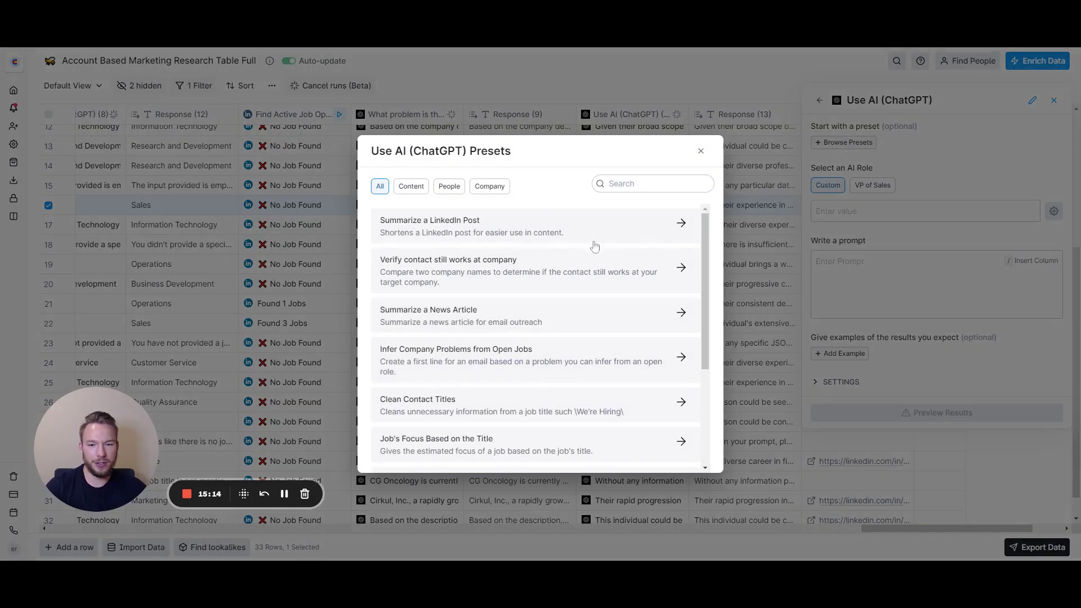
{"action": "left_click", "coordinate": [469, 394]}
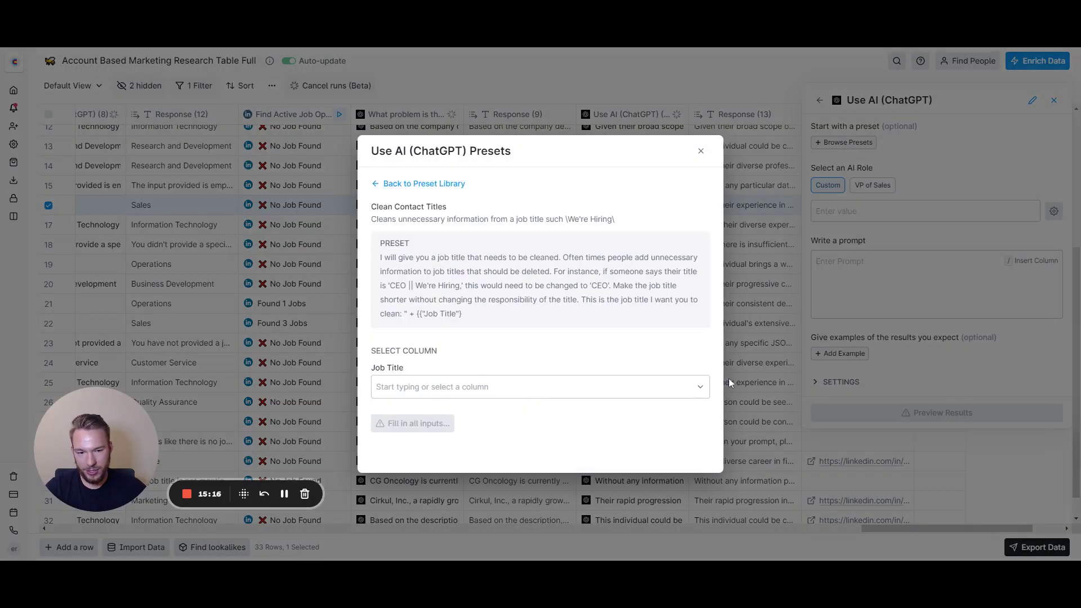
Map Job Title to New Senior Leadership > people > 0 > title, apply the preset, and save and run.
{"action": "left_click", "coordinate": [489, 388]}
{"action": "scroll", "coordinate": [472, 445], "scroll_direction": "down", "scroll_amount": 10}
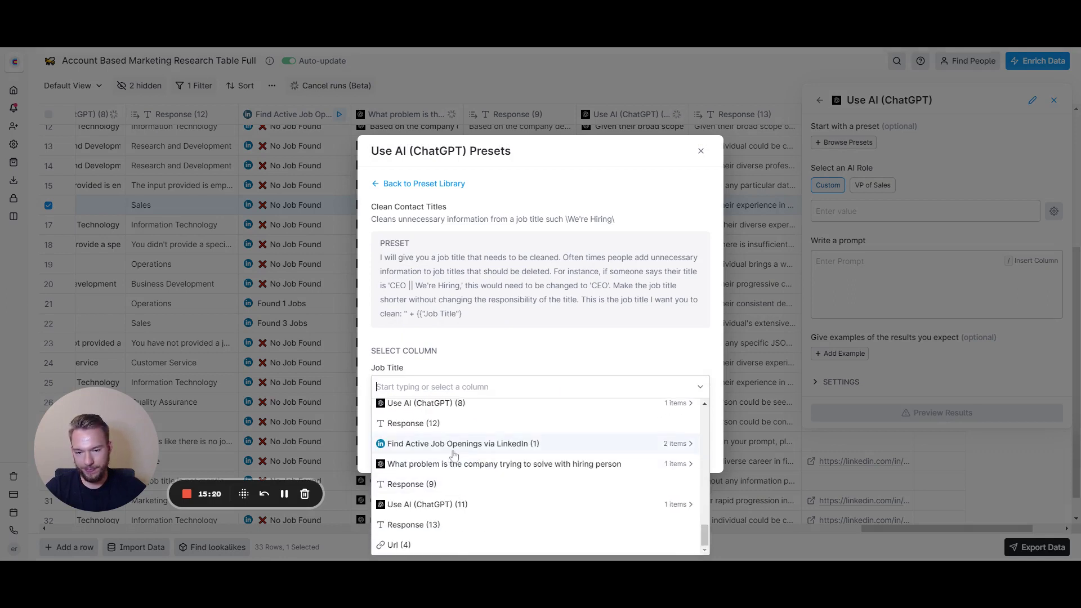
{"action": "scroll", "coordinate": [453, 453], "scroll_direction": "up", "scroll_amount": 2}
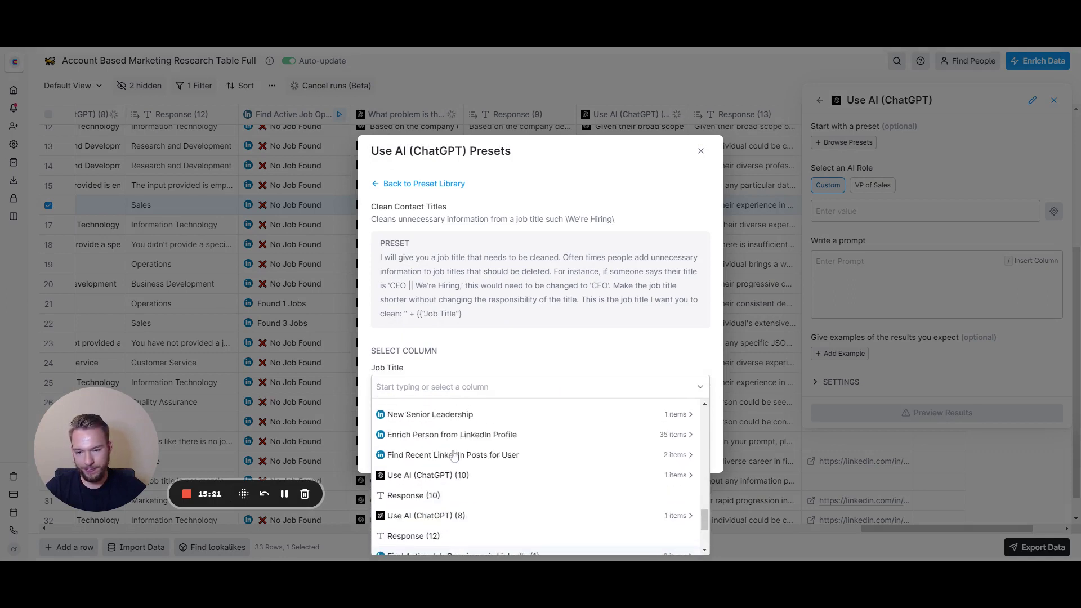
{"action": "left_click", "coordinate": [443, 414]}
{"action": "left_click", "coordinate": [443, 429]}
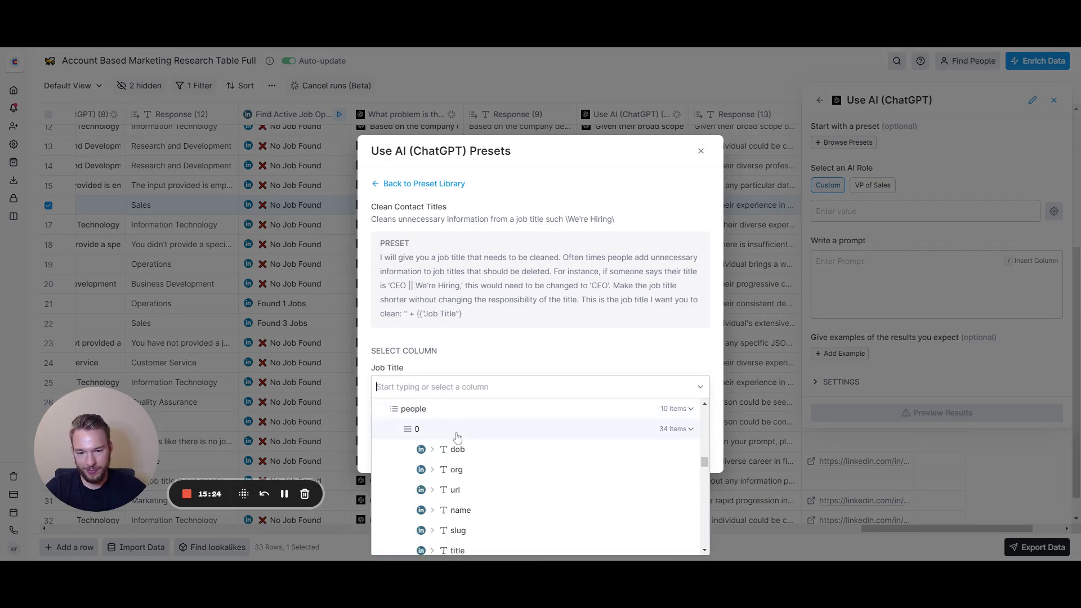
{"action": "left_click", "coordinate": [466, 530]}
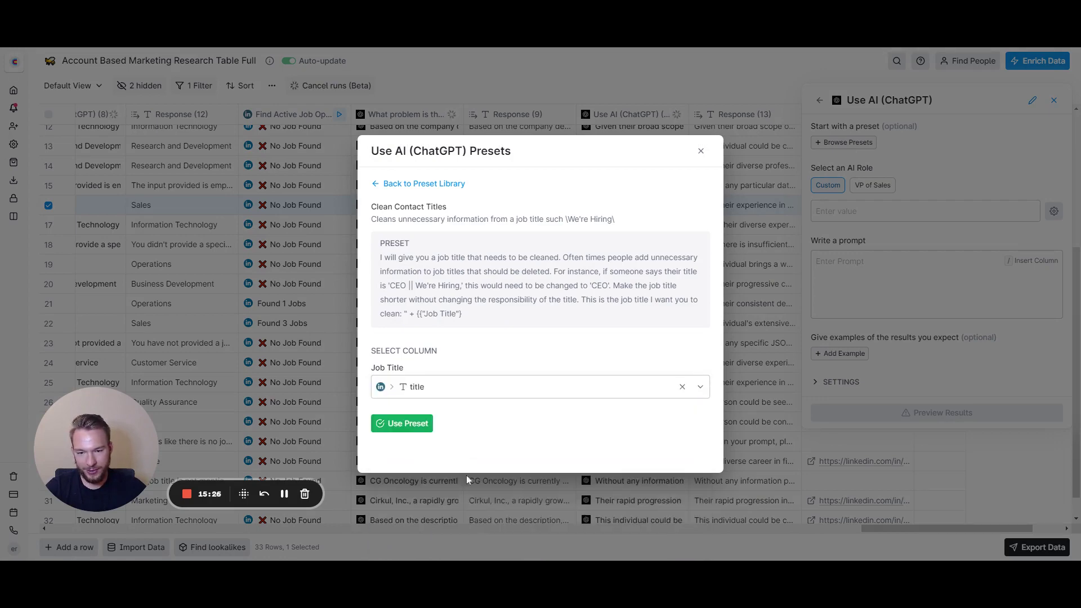
{"action": "left_click", "coordinate": [415, 426]}
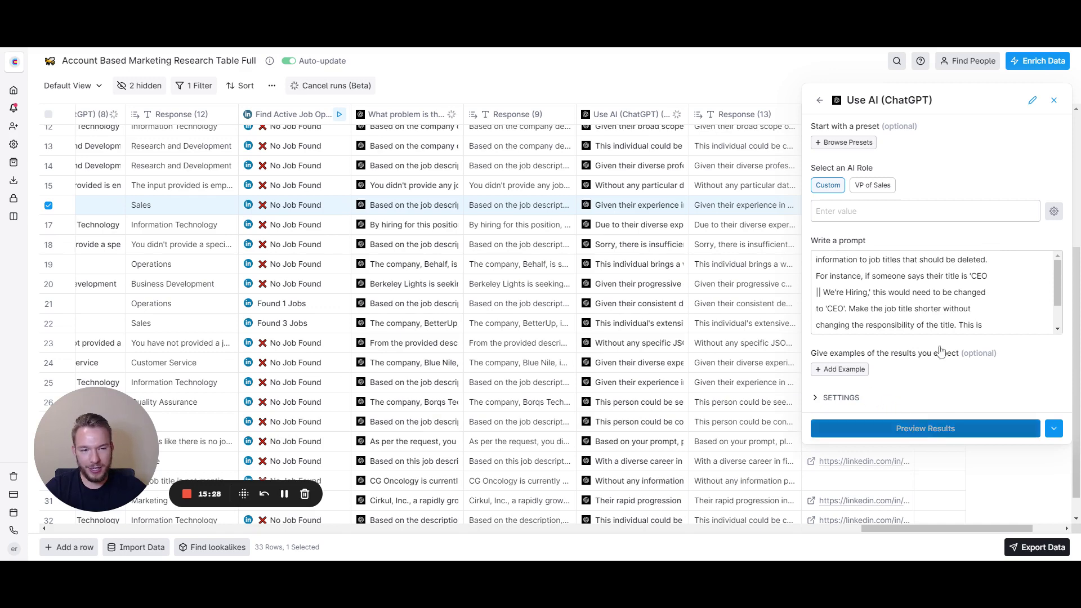
{"action": "left_click", "coordinate": [715, 428]}
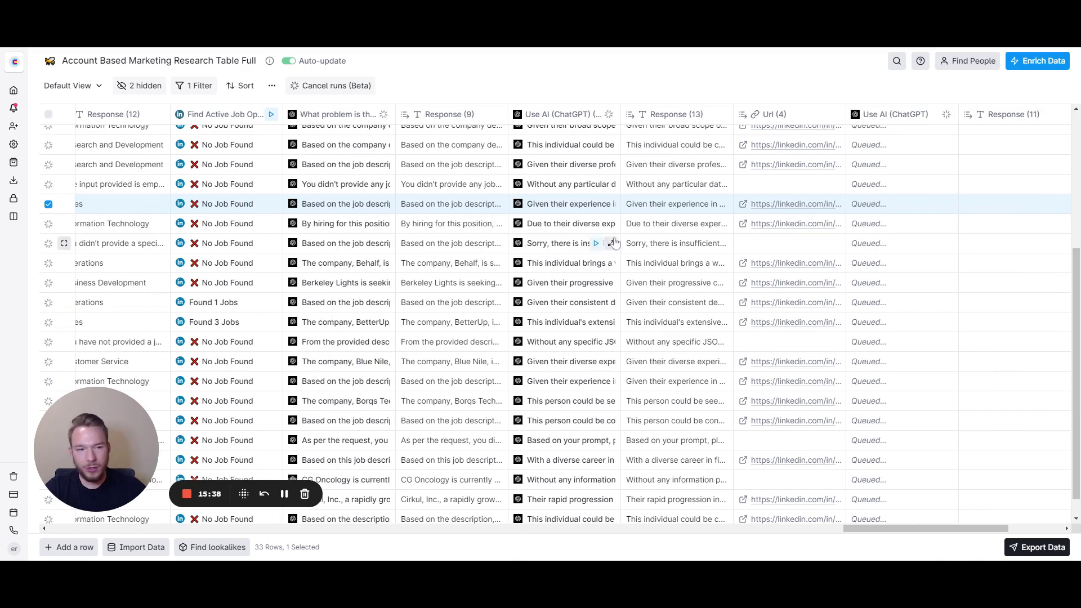
{"action": "scroll", "coordinate": [635, 227], "scroll_direction": "up", "scroll_amount": 4}
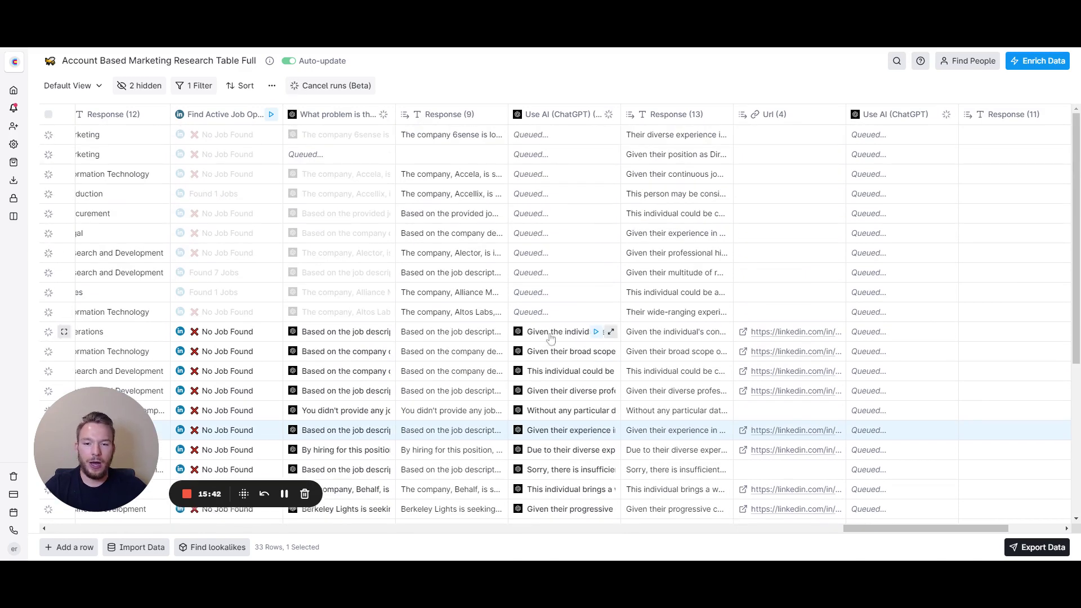
{"action": "scroll", "coordinate": [551, 338], "scroll_direction": "down", "scroll_amount": 4}
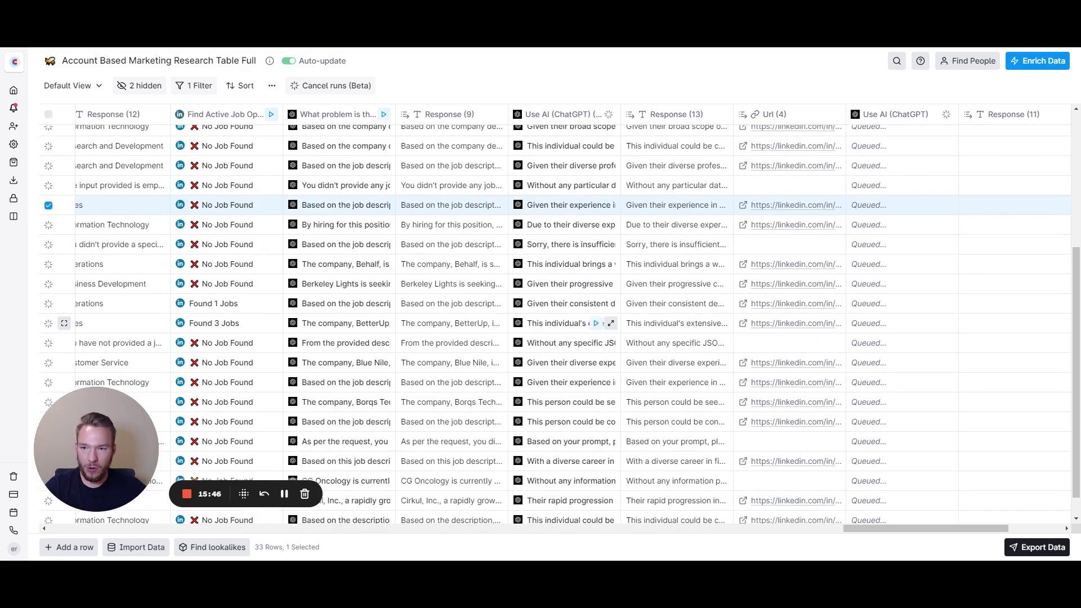
{"action": "scroll", "coordinate": [608, 325], "scroll_direction": "left", "scroll_amount": 8}
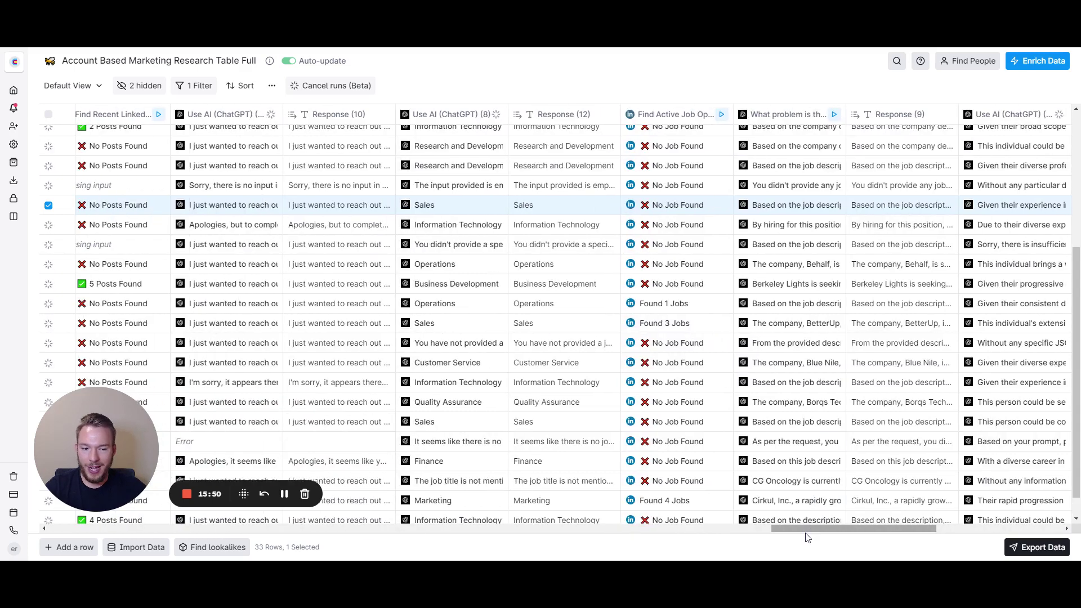
{"action": "left_click_drag", "start_coordinate": [808, 531], "coordinate": [291, 516]}
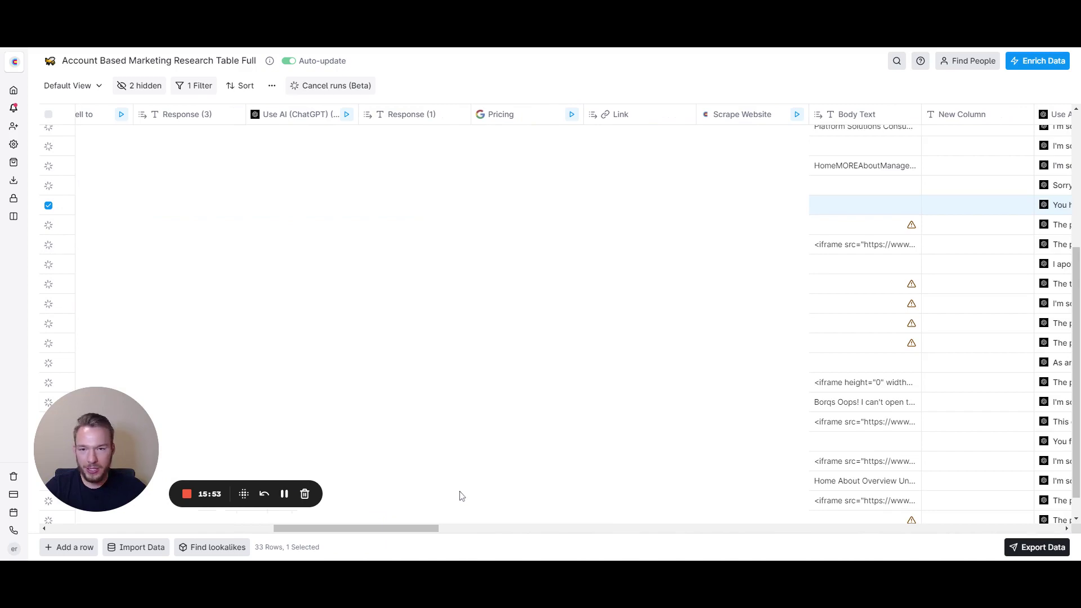
{"action": "scroll", "coordinate": [403, 375], "scroll_direction": "left", "scroll_amount": 5}
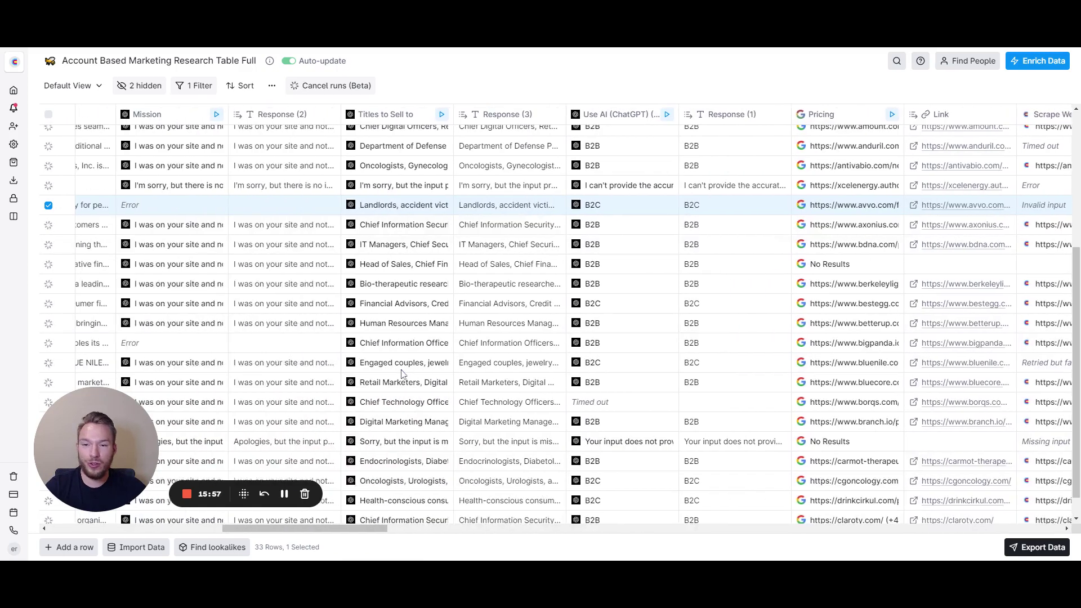